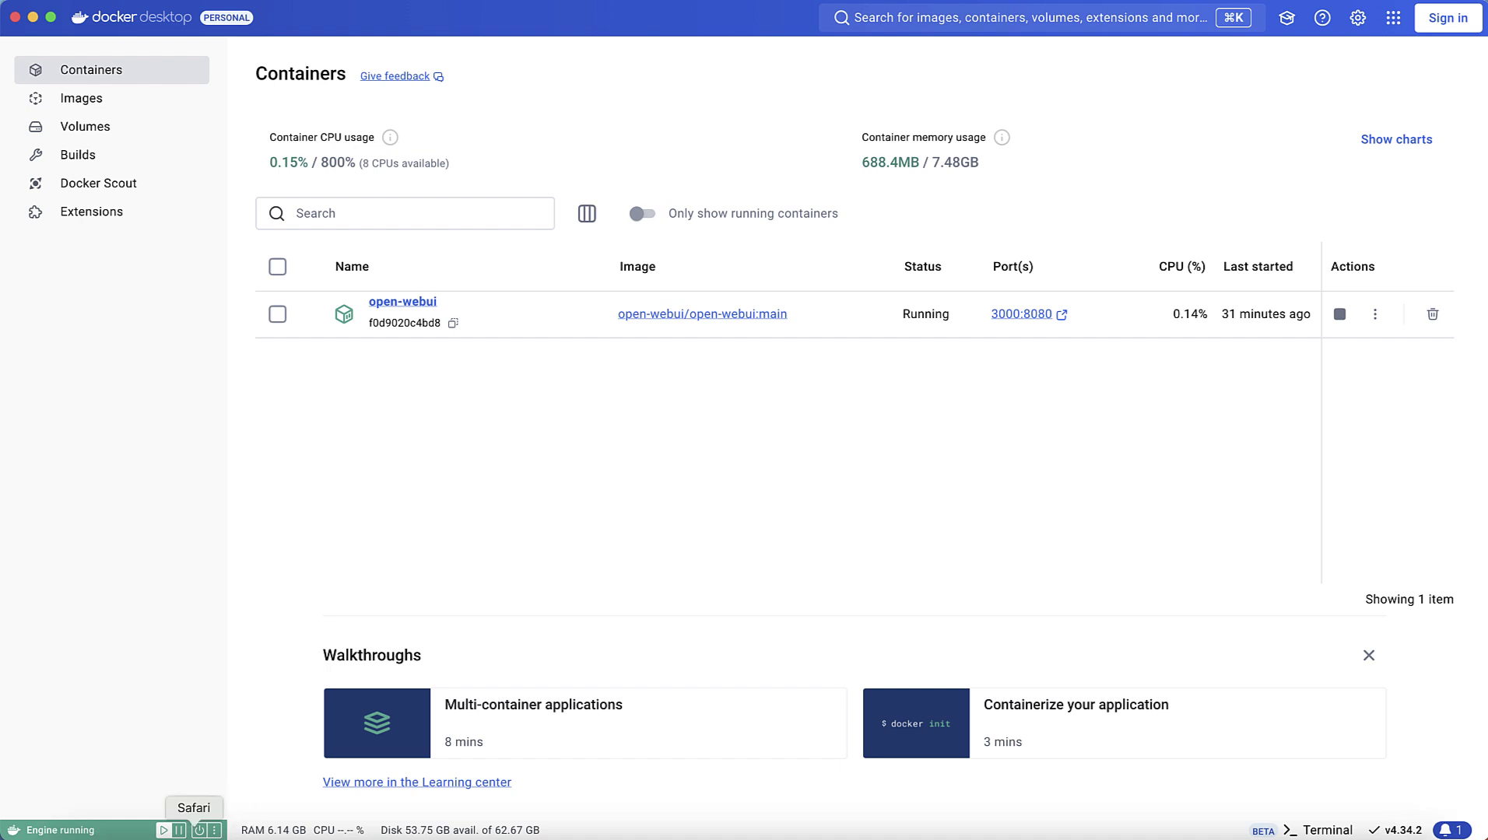
- Return from Docker Desktop to the Open WebUI chat in Safari where llama3.1:8b answered
left_click(193, 832)
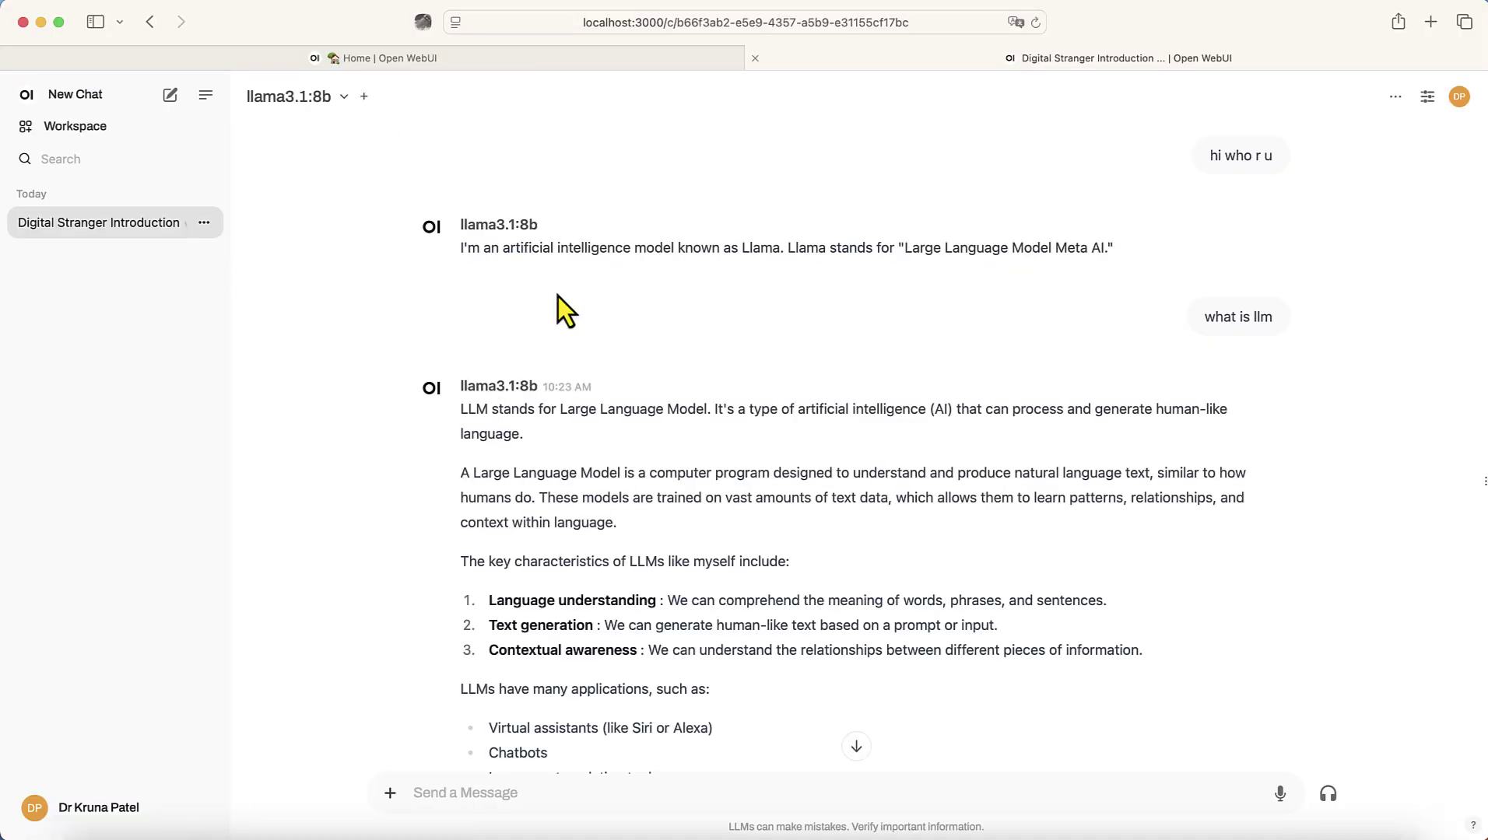
- From the Open WebUI docs tab, go to ollama.com via the address bar's 'oll' suggestion
left_click(379, 68)
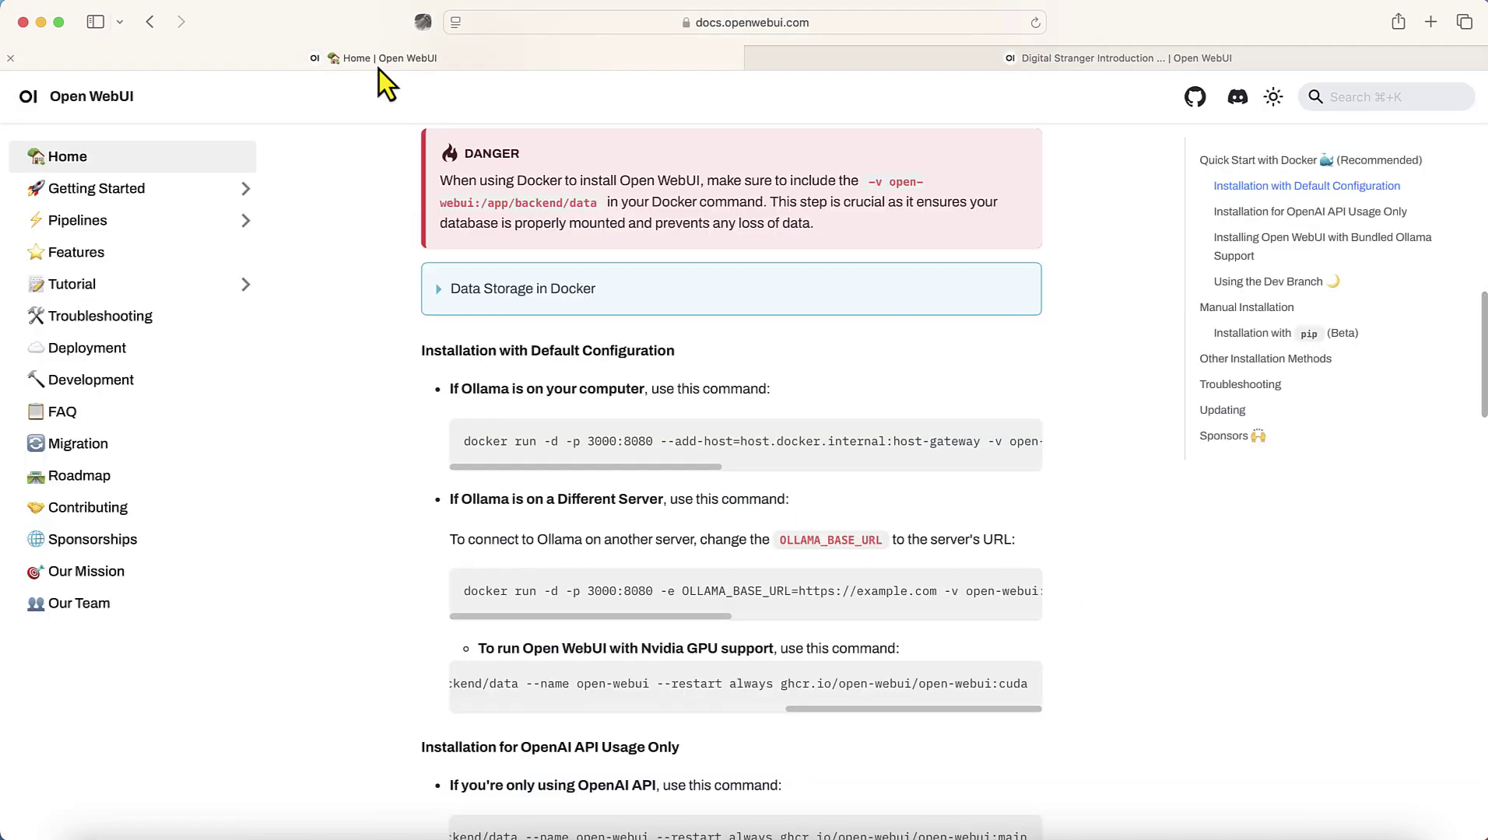
left_click(826, 22)
type("o")
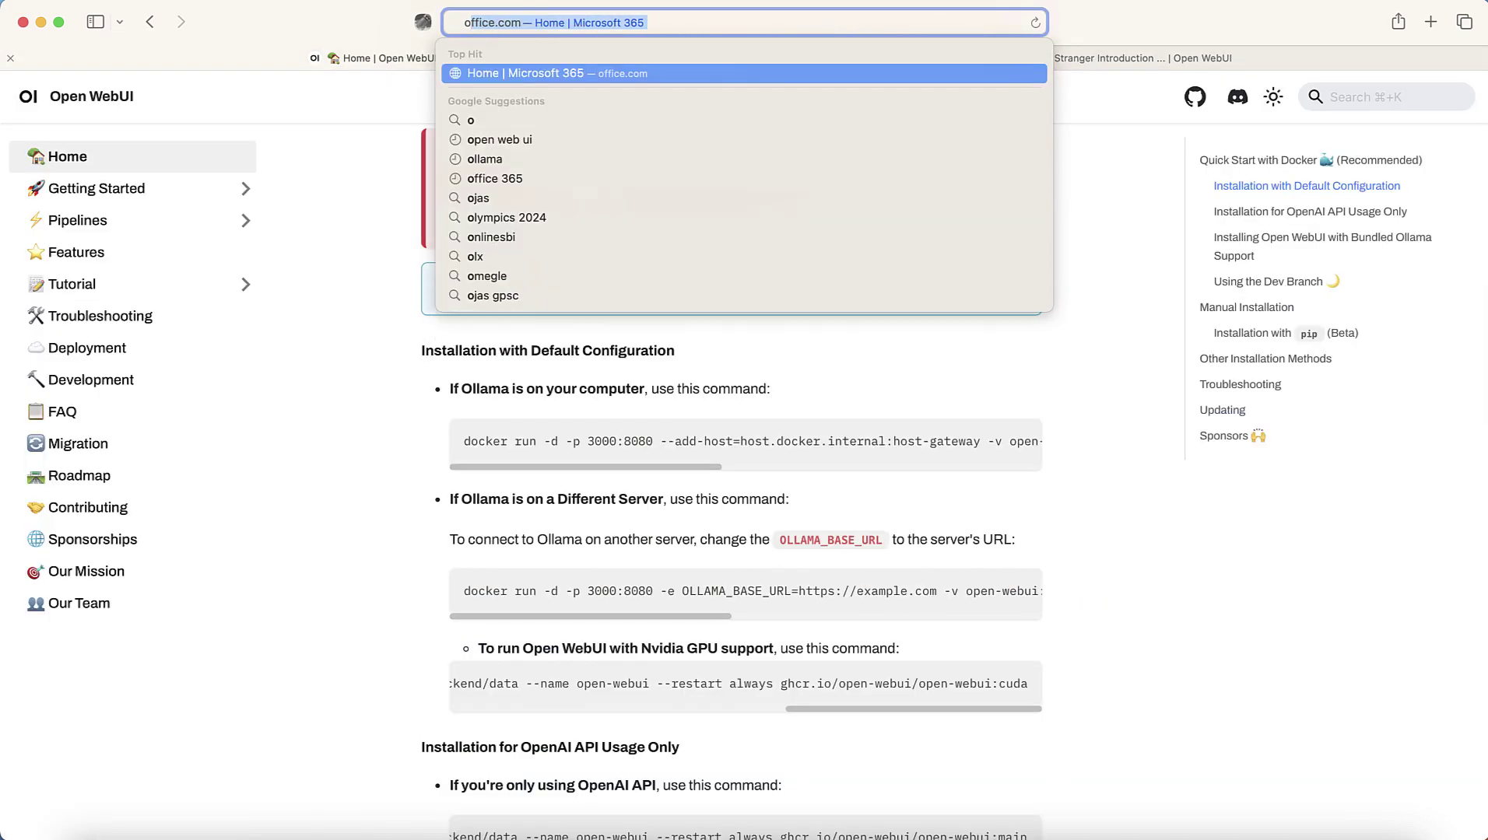
type("ly")
key("BackSpace")
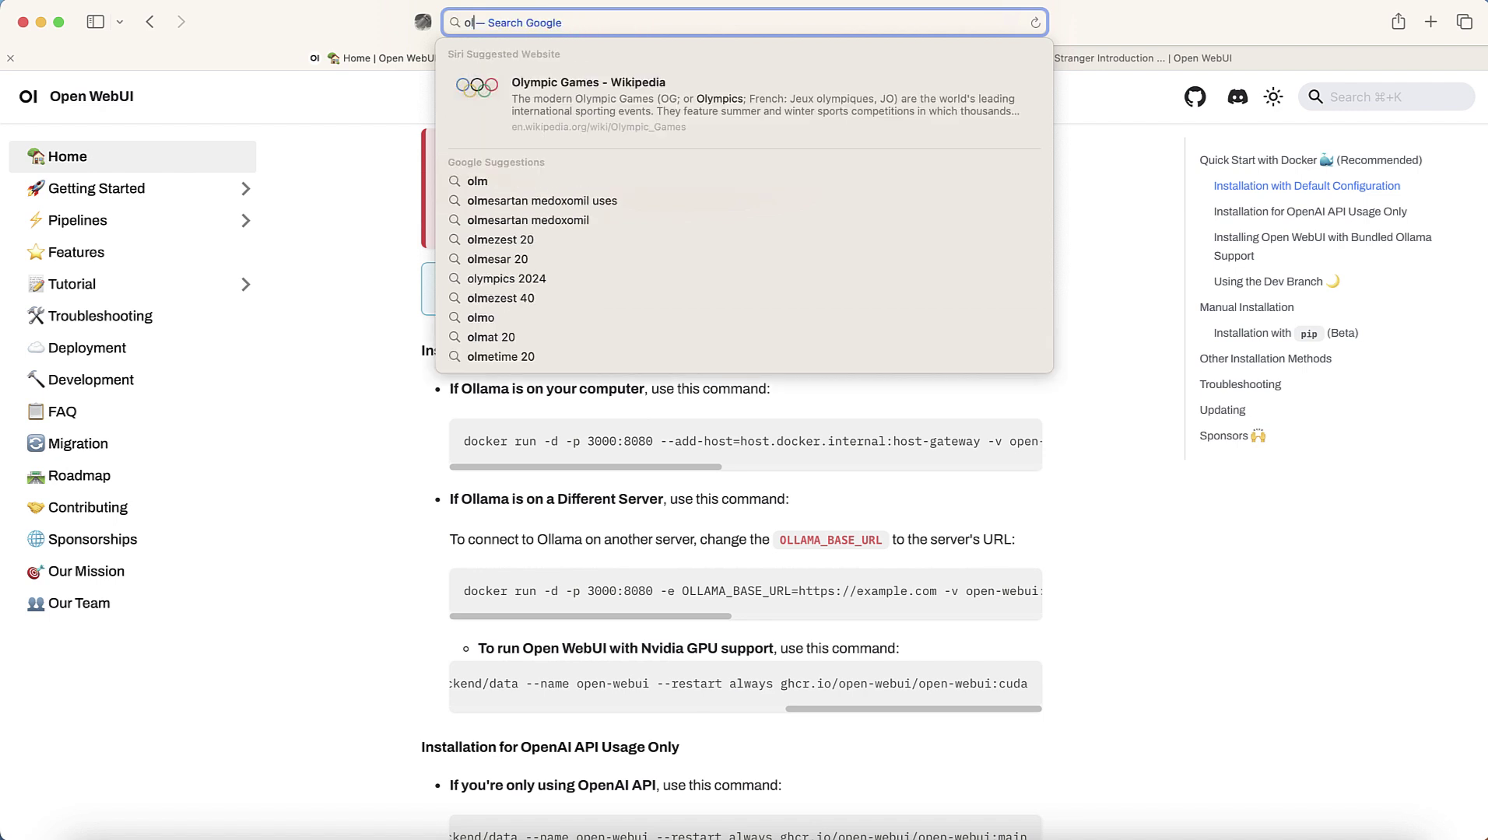
type("l")
key("BackSpace")
type("y")
key("BackSpace")
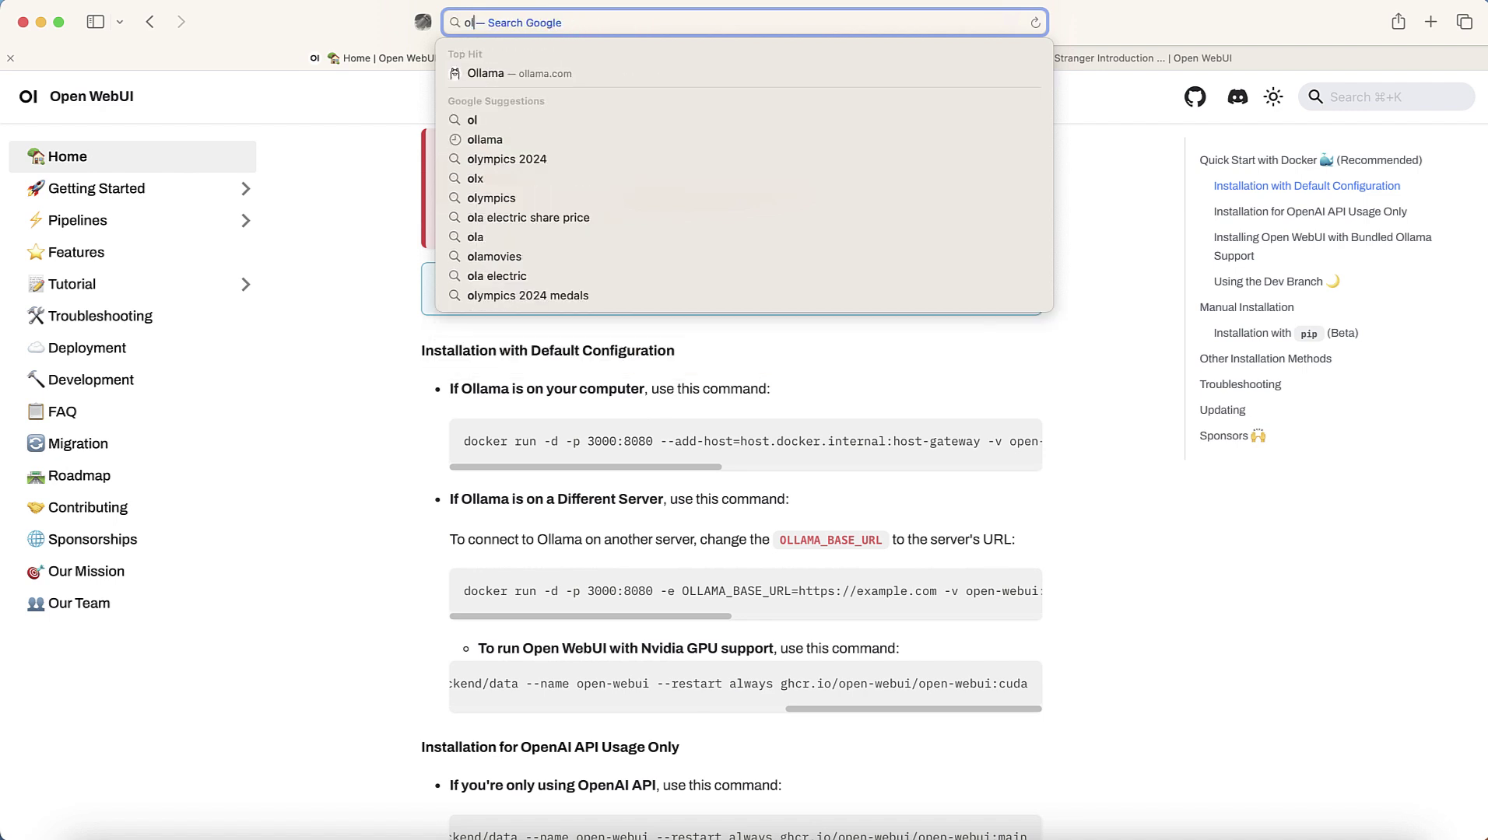
type("l")
key("Return")
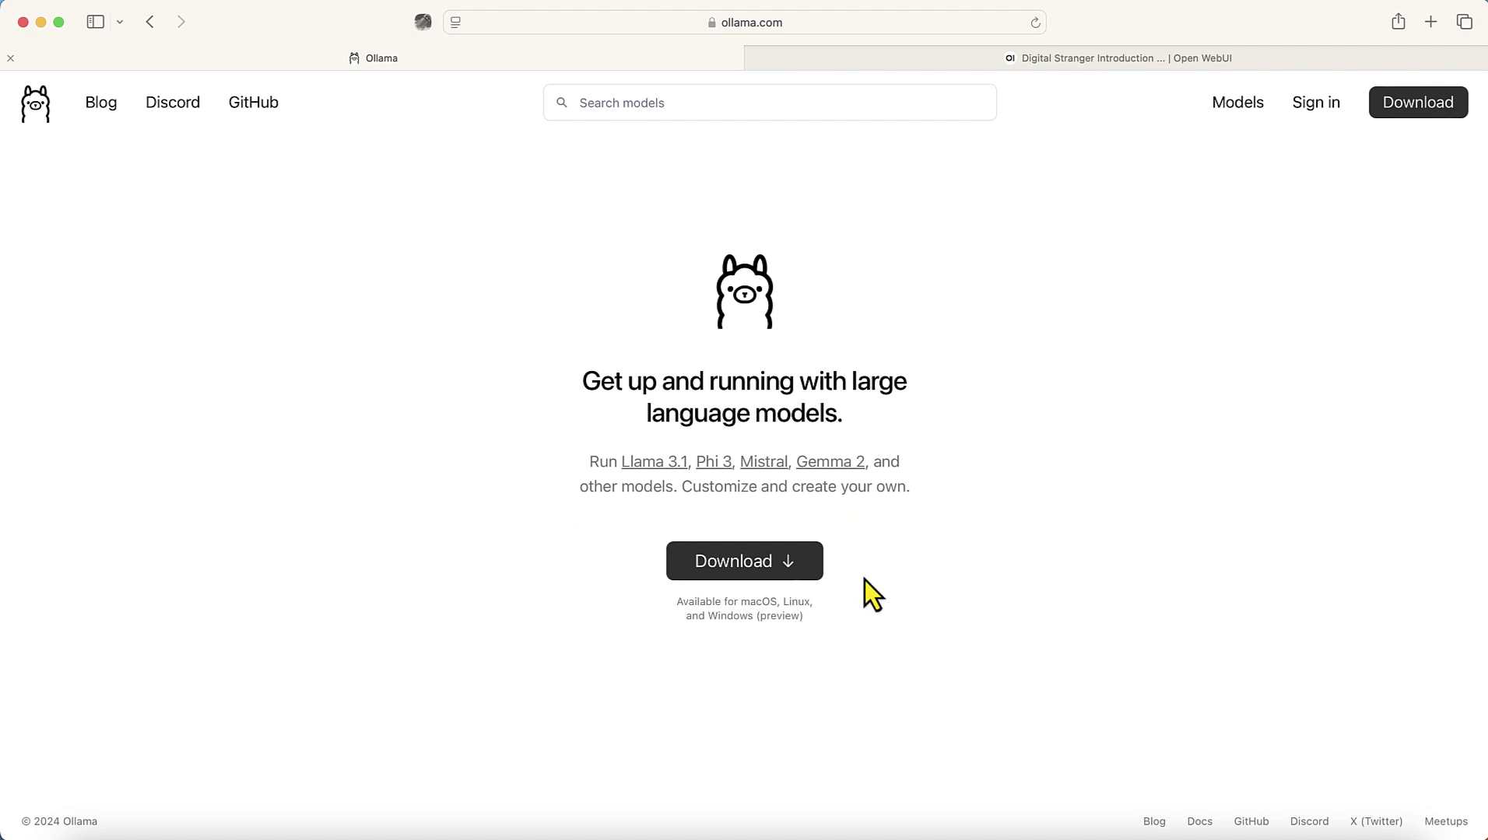
- Open Ollama's download page and view the Linux, Windows, then macOS installer options
left_click(747, 566)
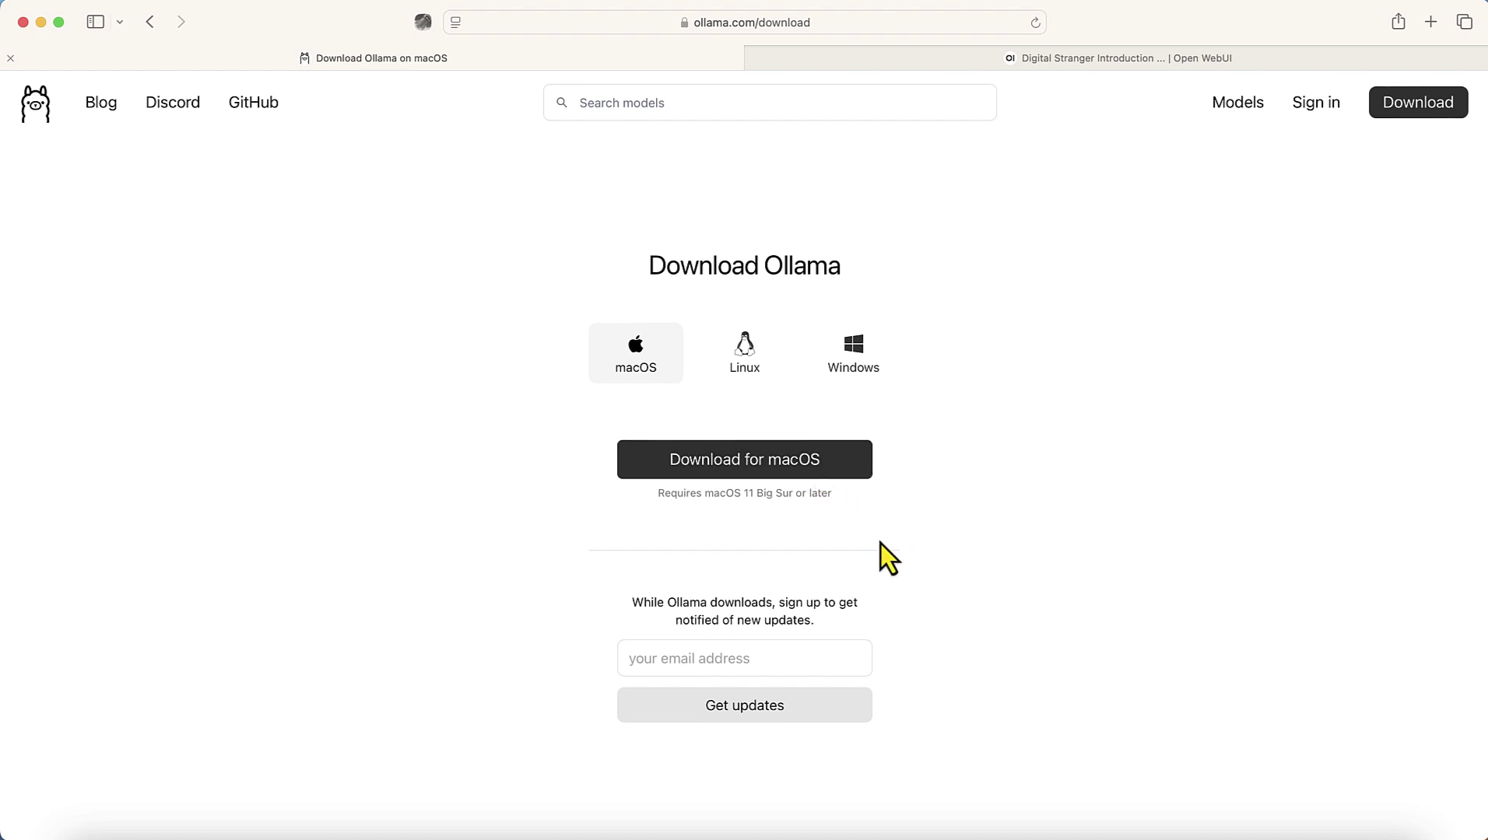
left_click(752, 355)
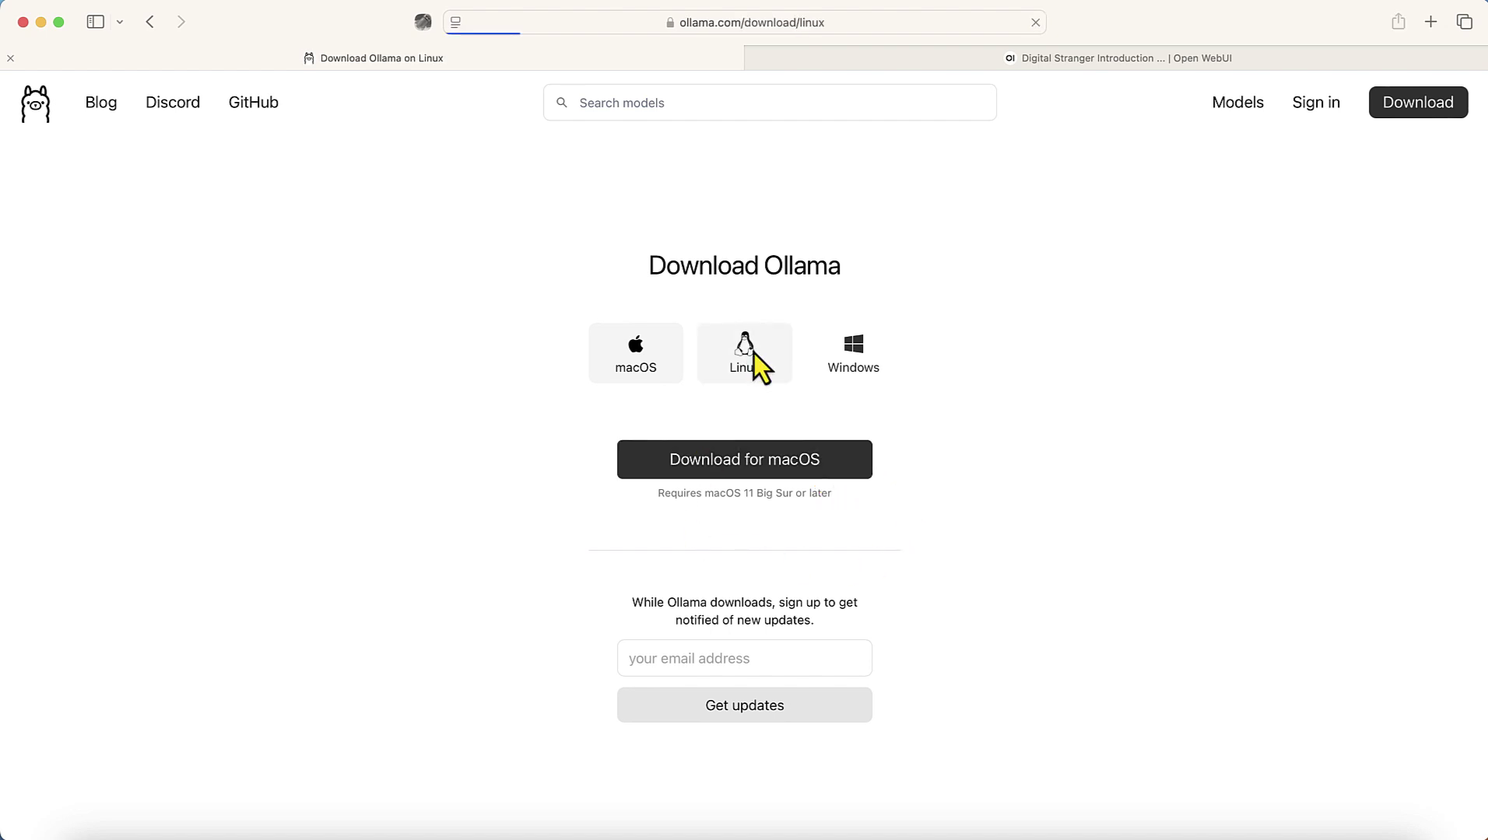
left_click(872, 351)
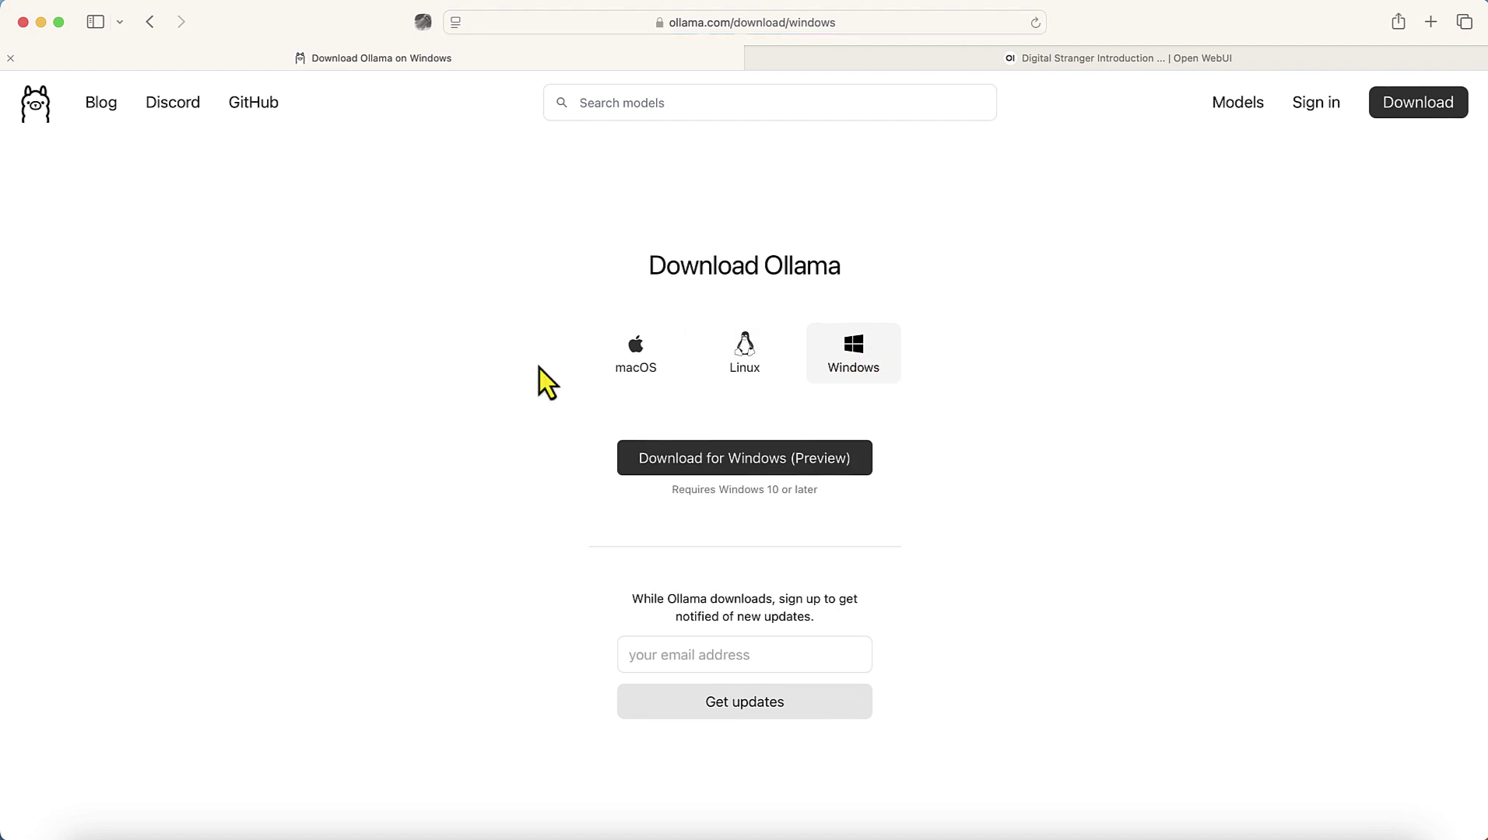
left_click(635, 361)
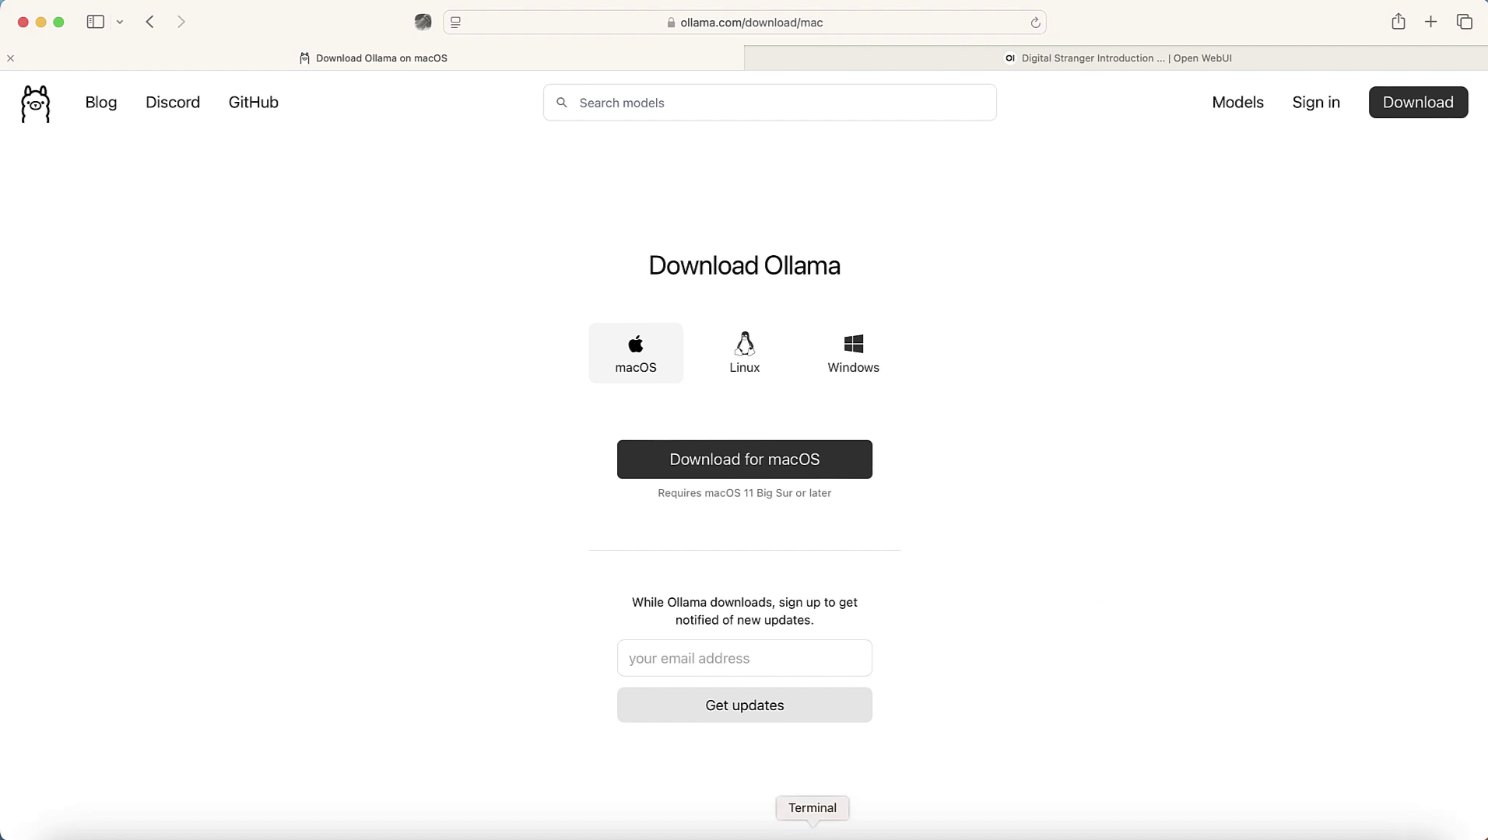
left_click(814, 829)
- Run 'ollama list' in Terminal, correcting the mistyped 'ollama ist' command
type("o")
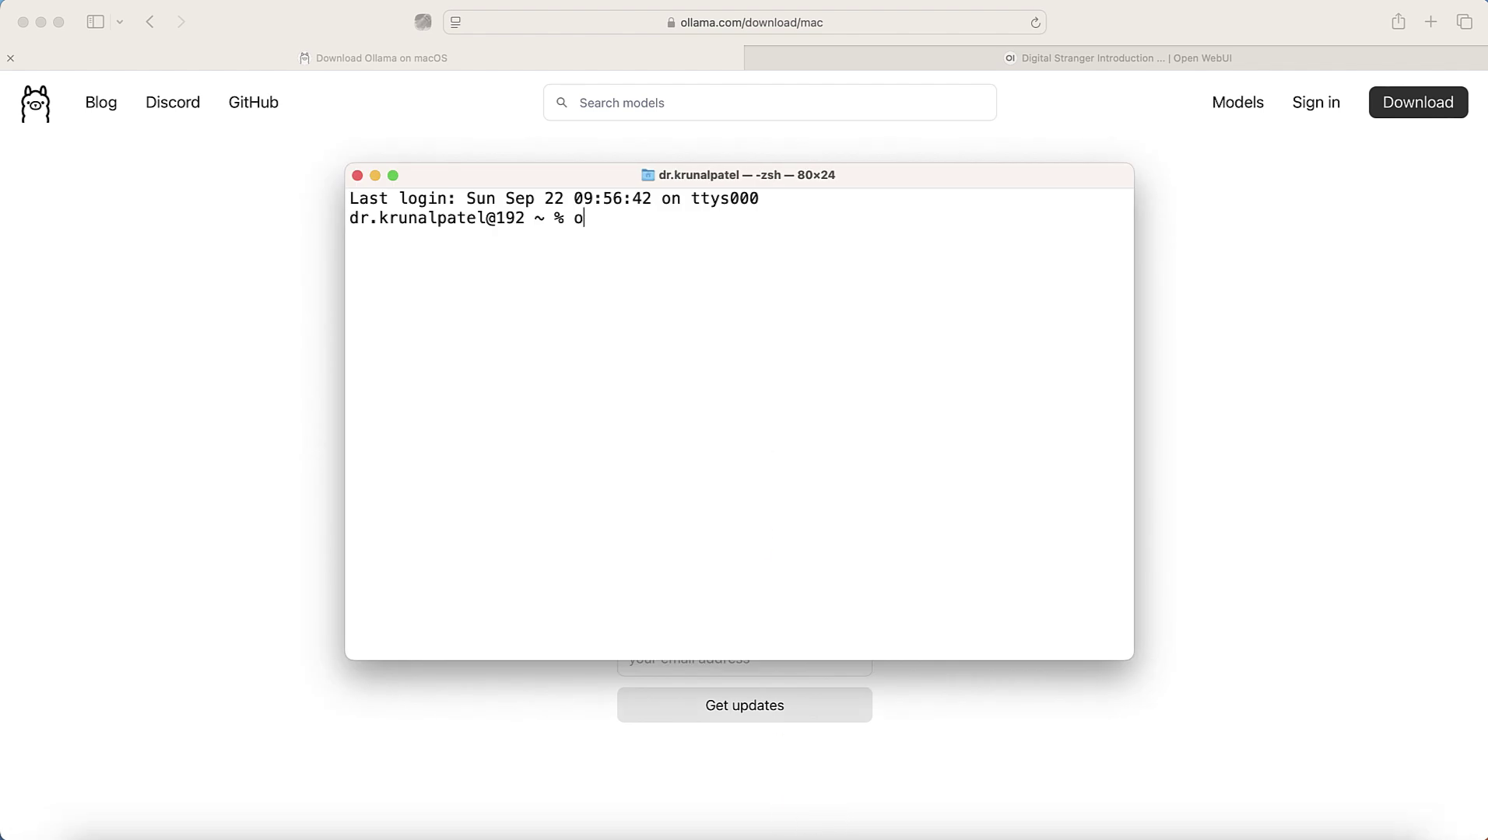
type("llma")
key("BackSpace")
key("BackSpace")
type("ama ist")
key("Return")
key("Up")
key("BackSpace")
key("BackSpace")
key("BackSpace")
type("list")
key("Return")
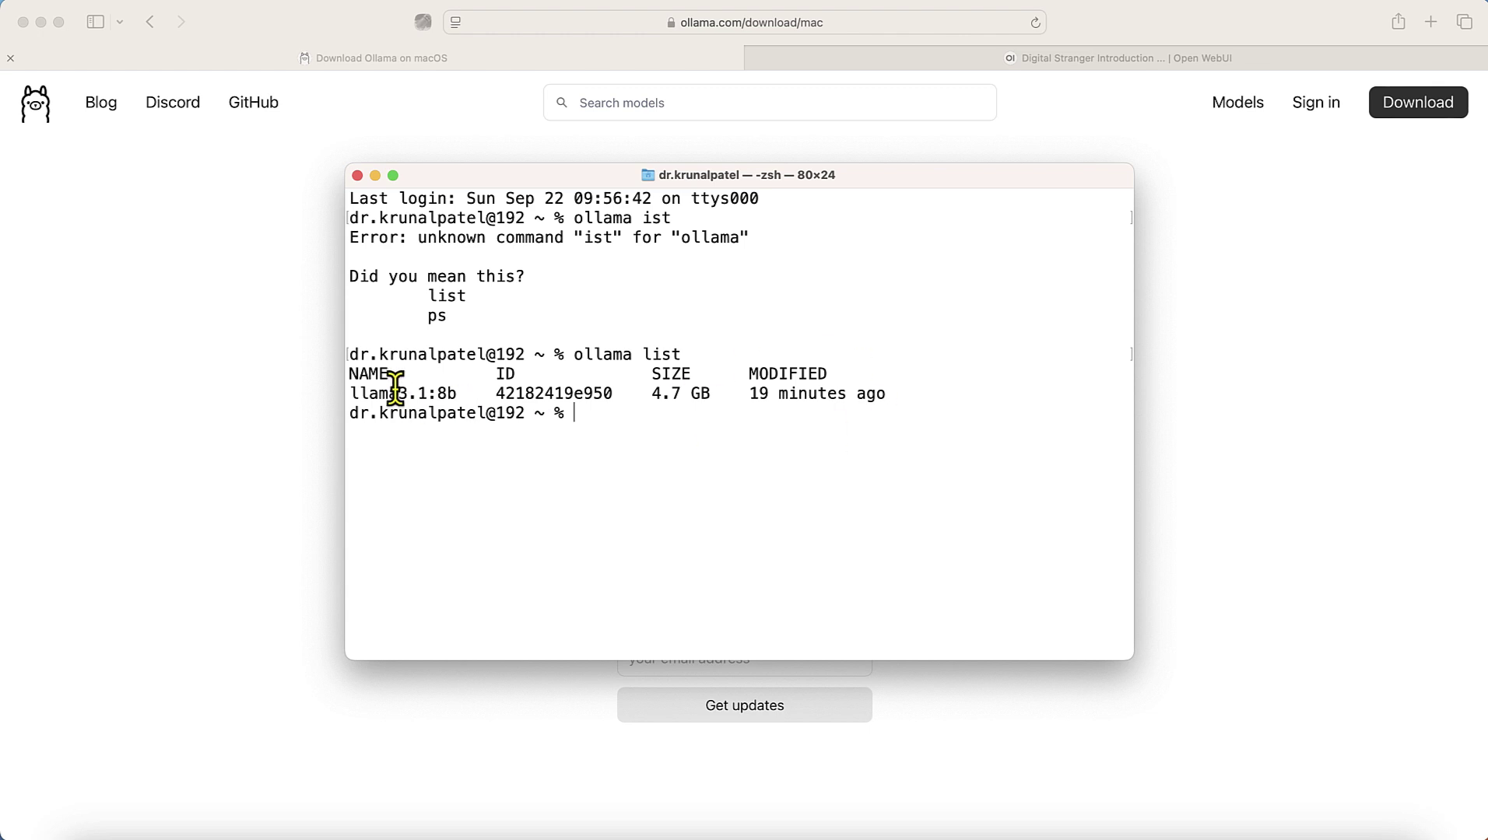
- Highlight the llama3.1:8b row, its 4.7 GB size and 8b tag, then return to Safari
left_click_drag(352, 394, 919, 394)
left_click(918, 397)
left_click_drag(648, 397, 724, 400)
left_click(679, 398)
left_click_drag(350, 393, 472, 397)
left_click(364, 393)
left_click_drag(436, 393, 458, 393)
left_click(1299, 357)
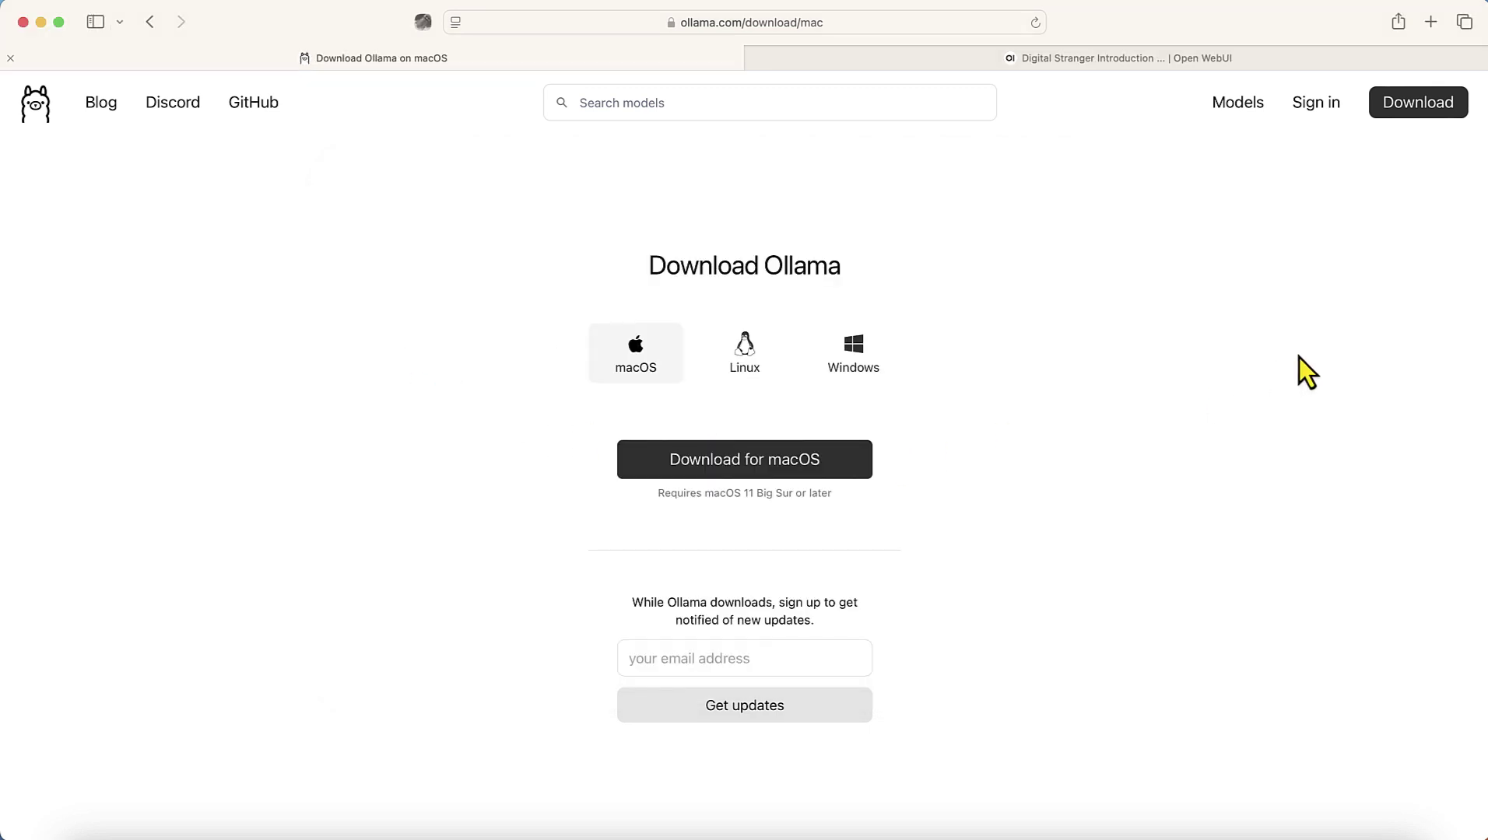
- Open the llama3.1 page from Ollama's Models library and note the 8b's 4.7GB size
left_click(1238, 102)
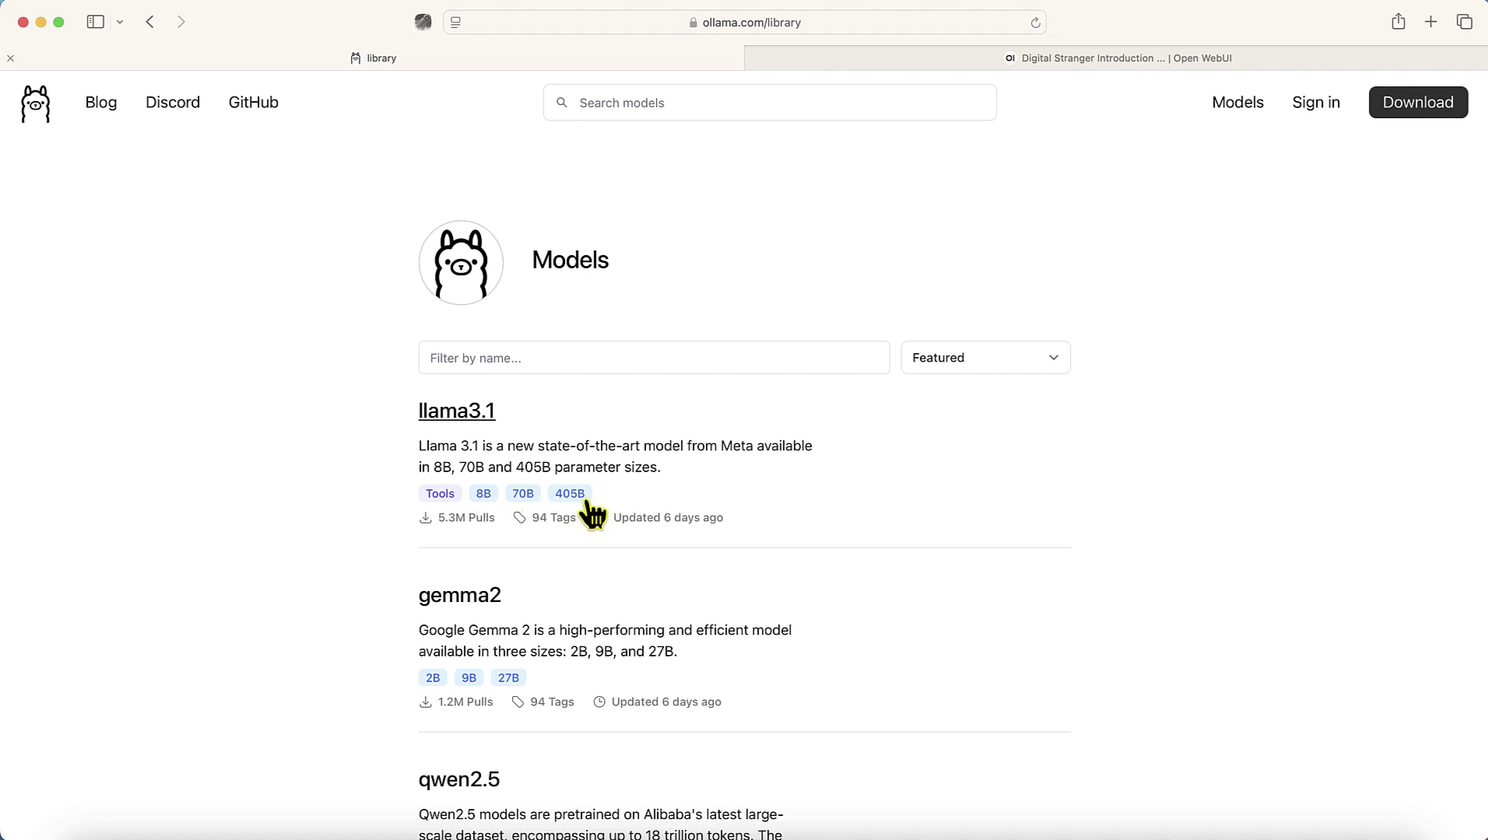
left_click(452, 417)
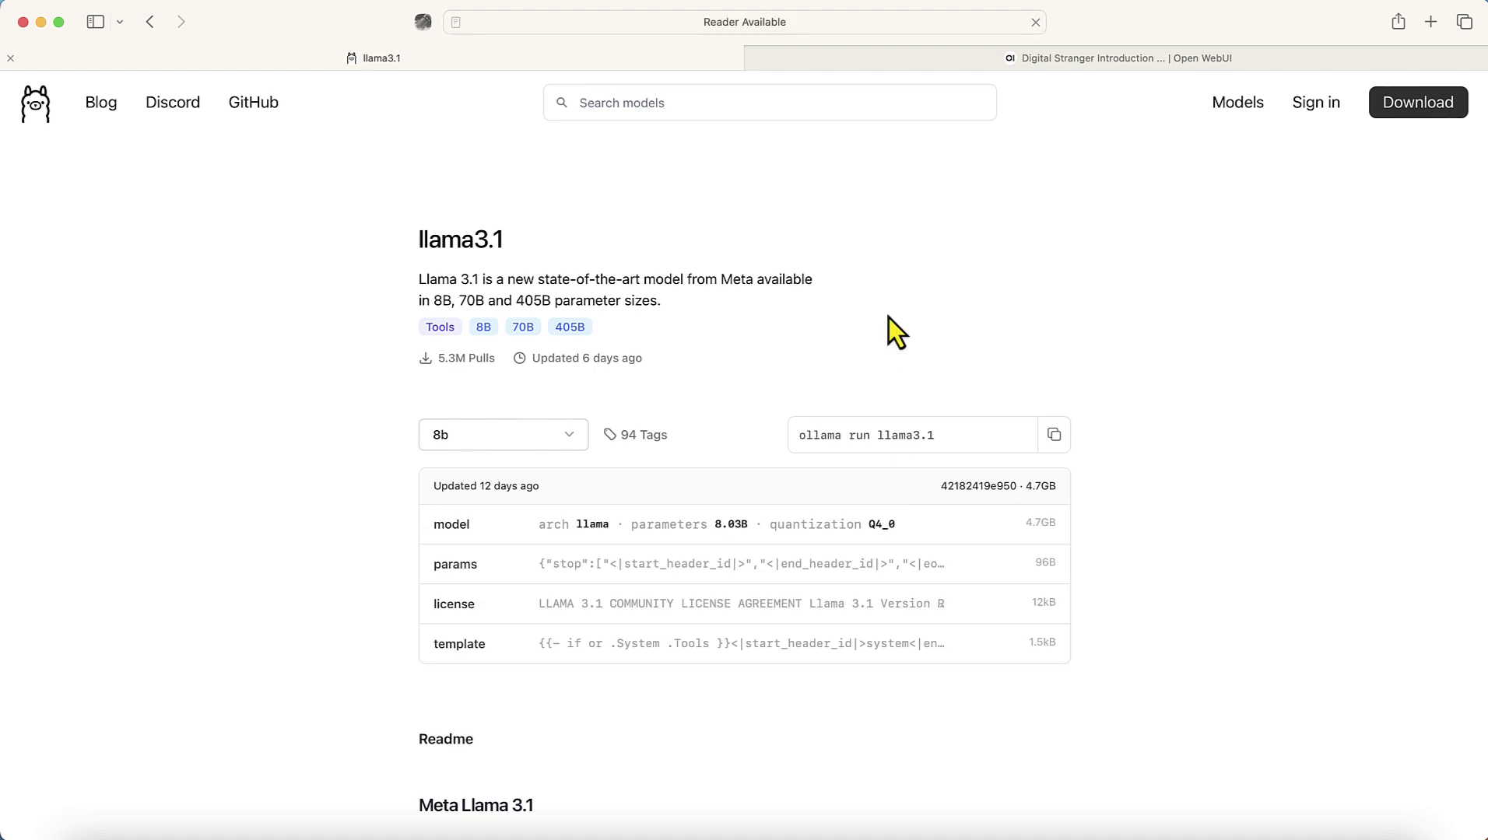
scroll(889, 317, "down", 3)
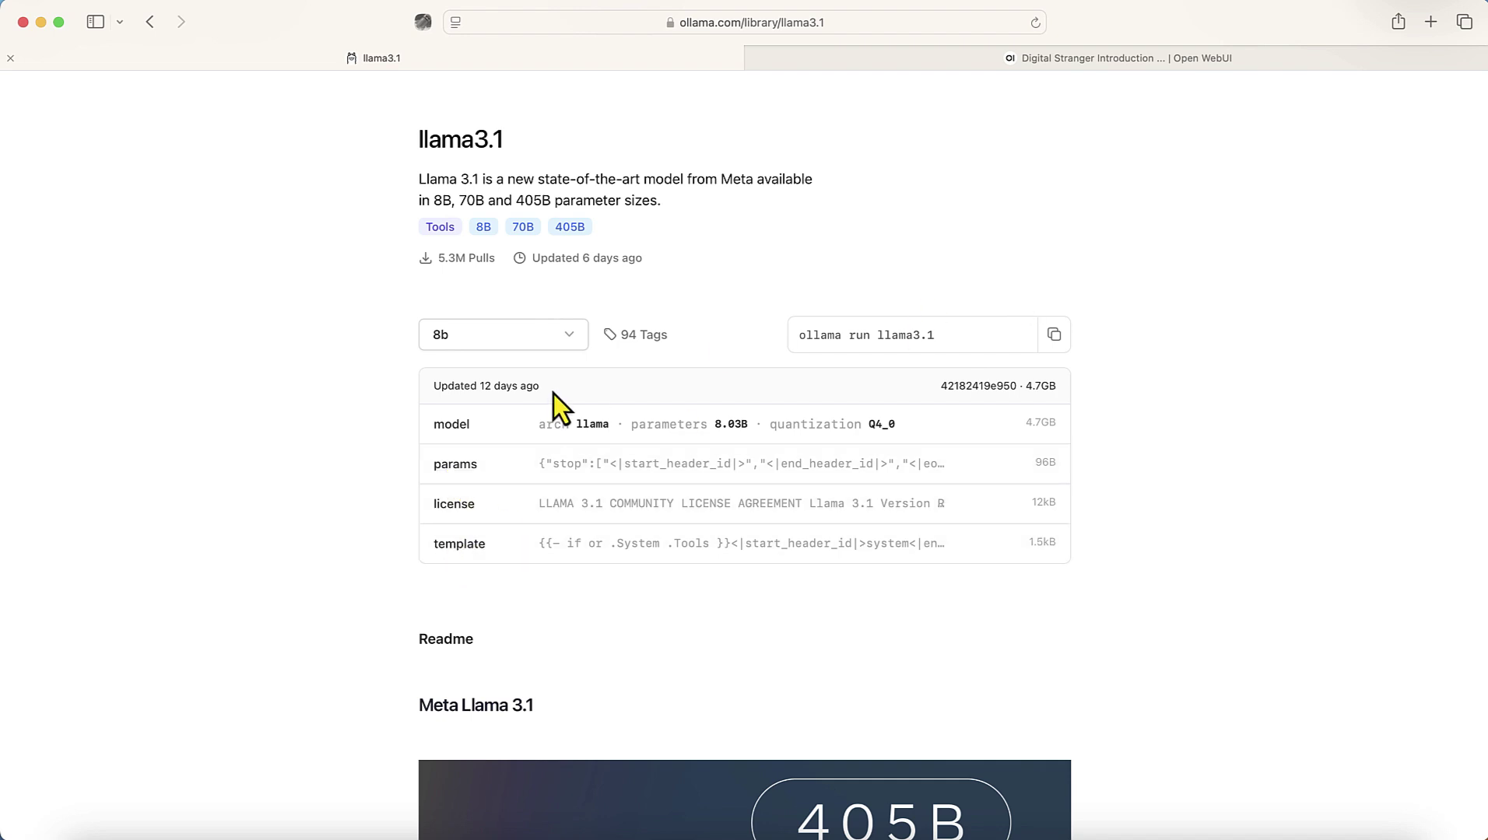
left_click_drag(1024, 386, 1052, 384)
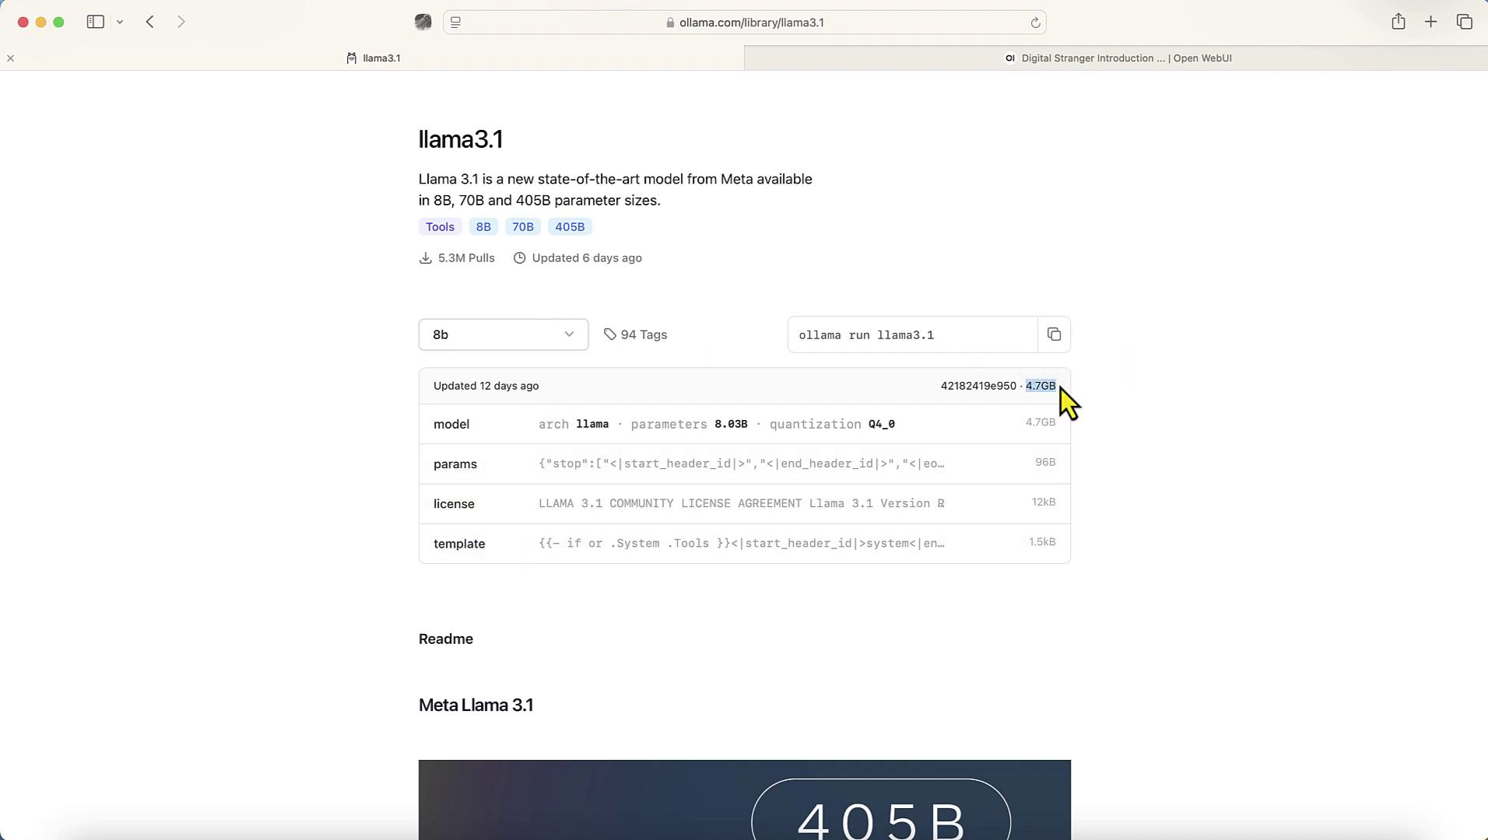
- Switch the tag to 70b (40GB), then 405b (229GB), highlighting each size
left_click(489, 333)
left_click(469, 438)
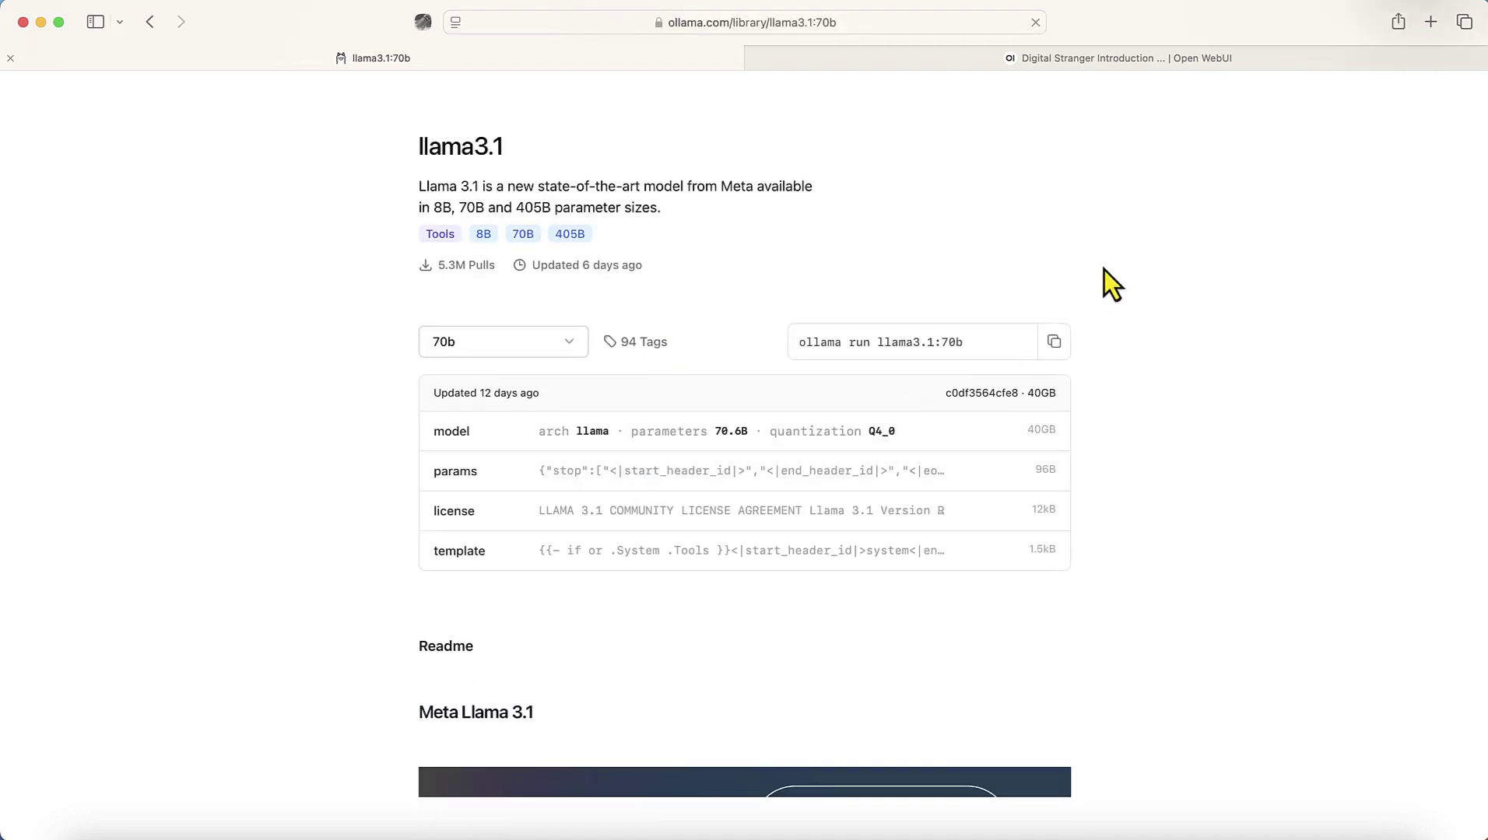
double_click(1028, 392)
left_click(492, 347)
left_click(470, 476)
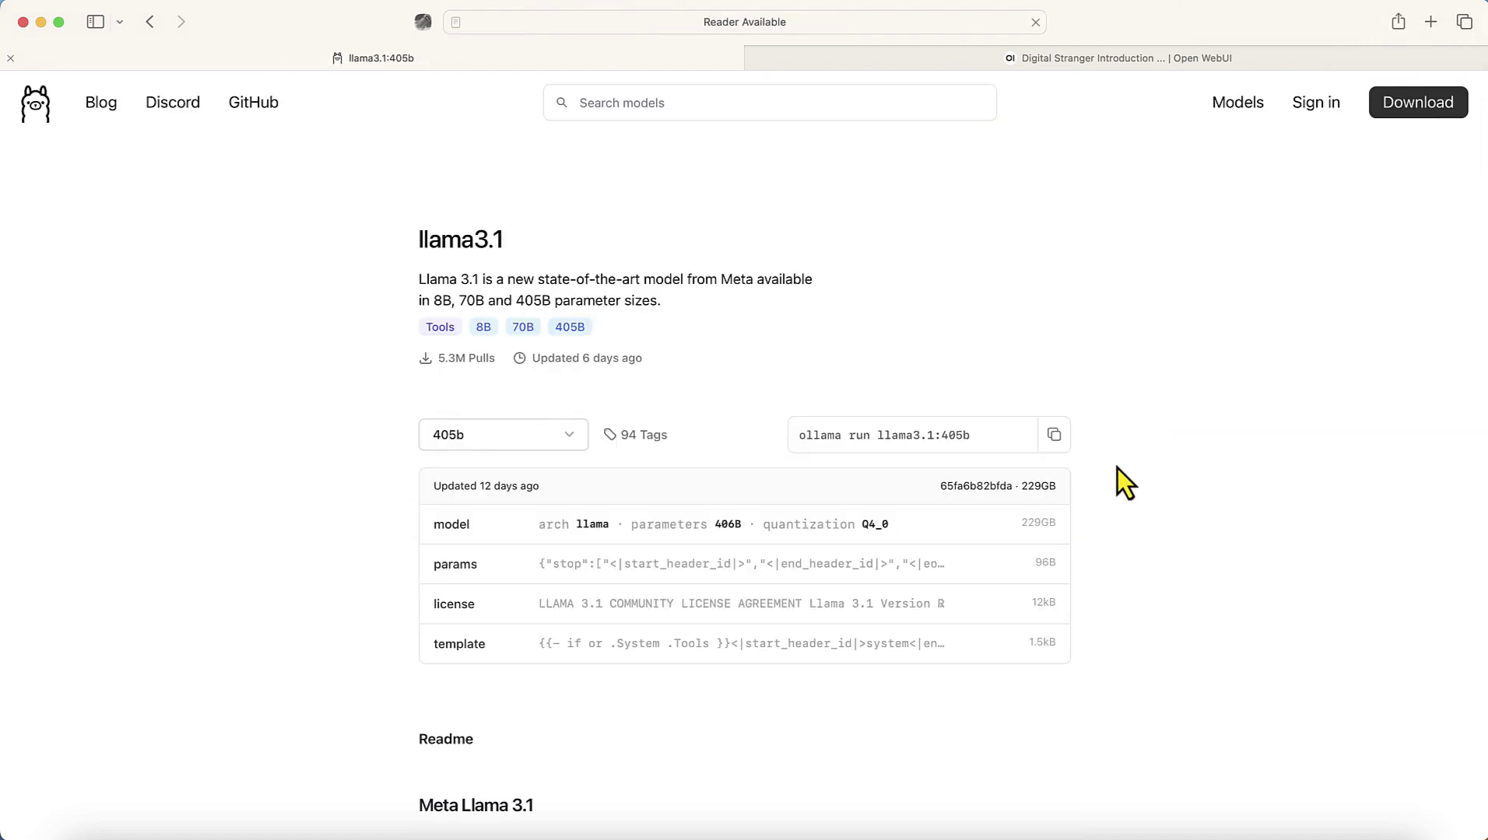
left_click_drag(1028, 486, 1076, 483)
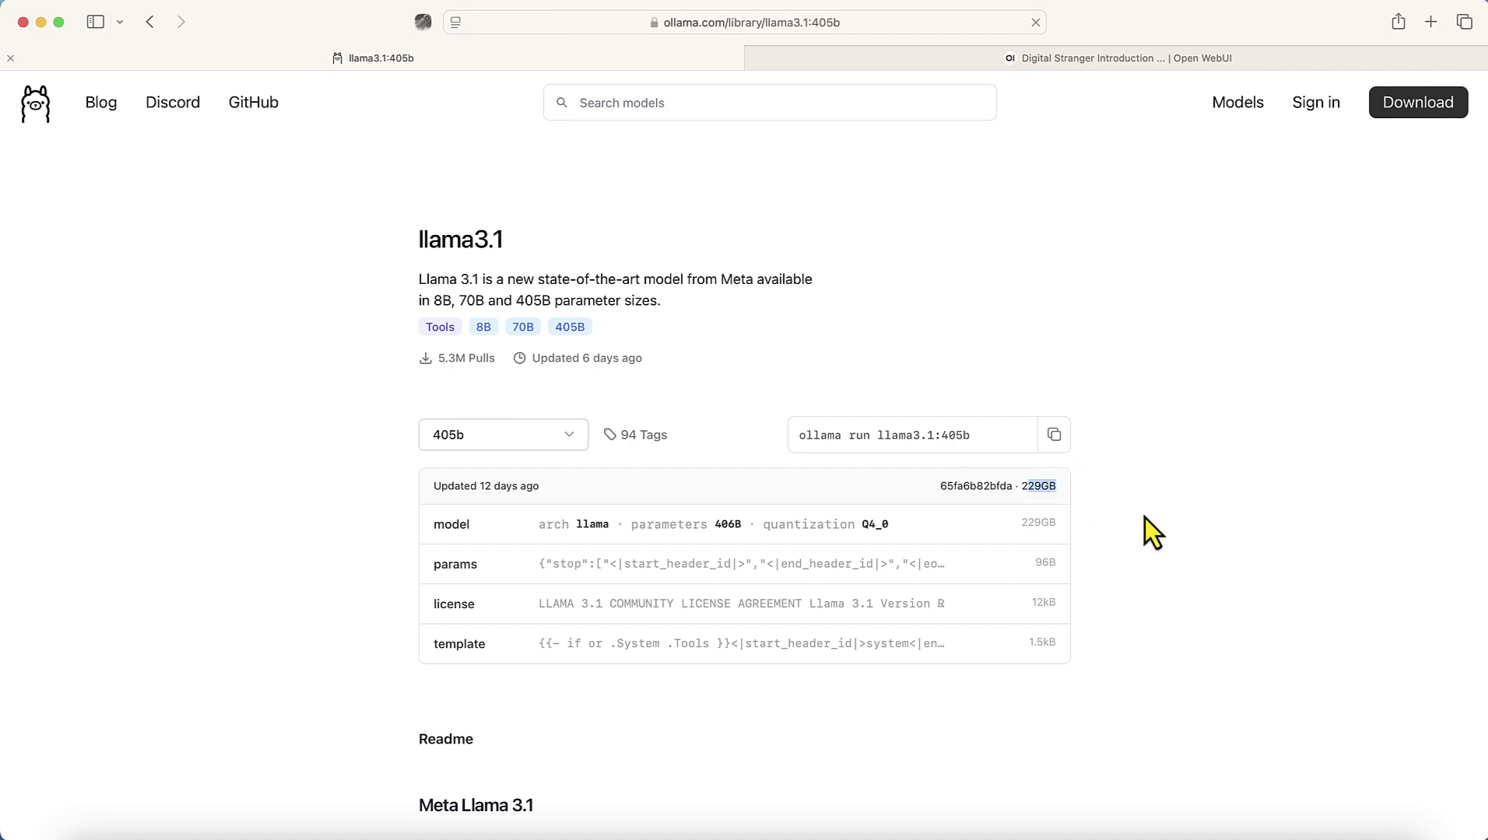
- Scroll through the llama3.1 page and return to its main 8b view
scroll(1145, 517, "down", 15)
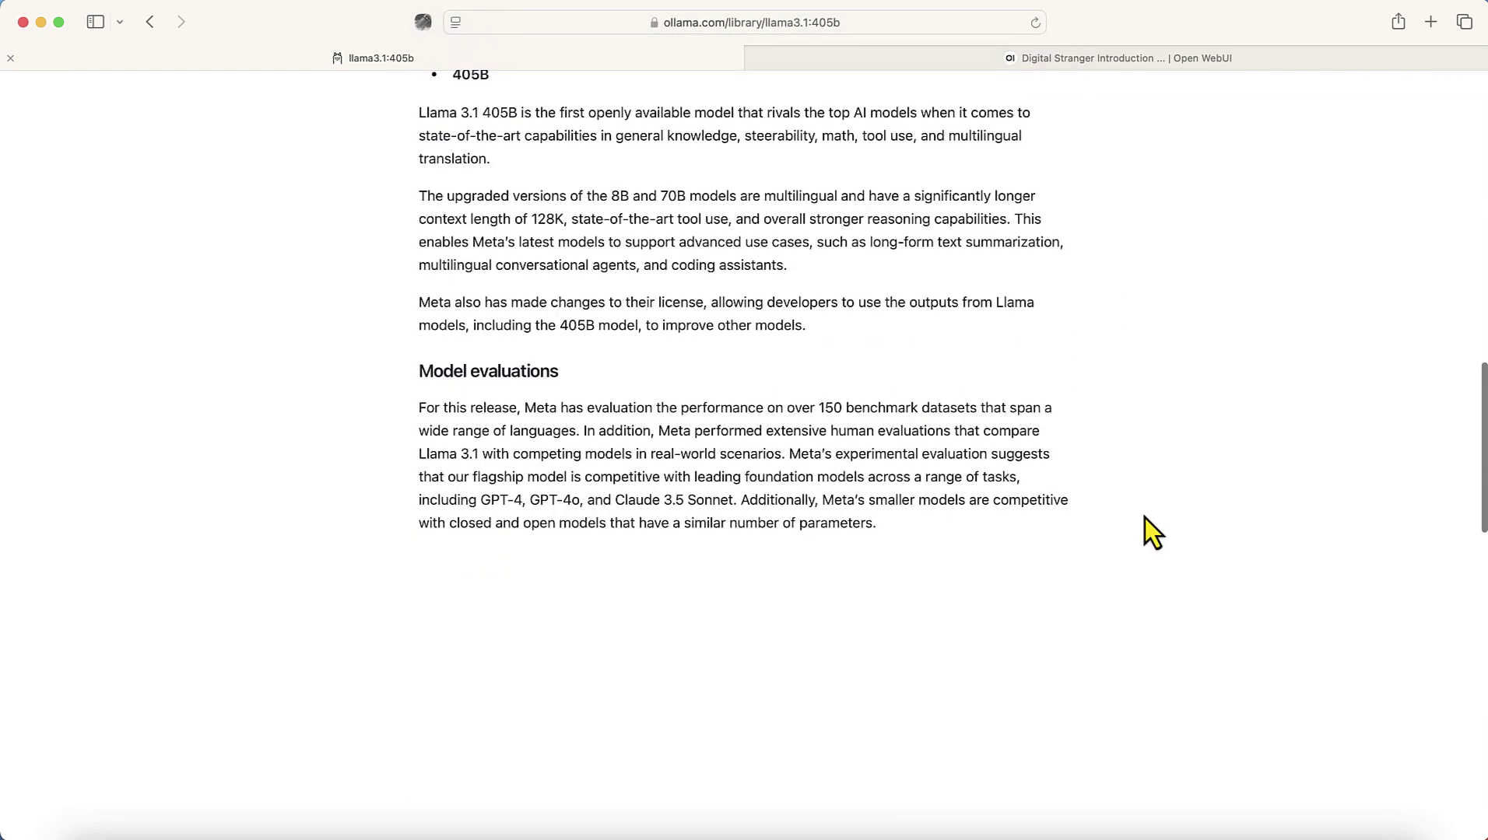
scroll(1145, 517, "down", 10)
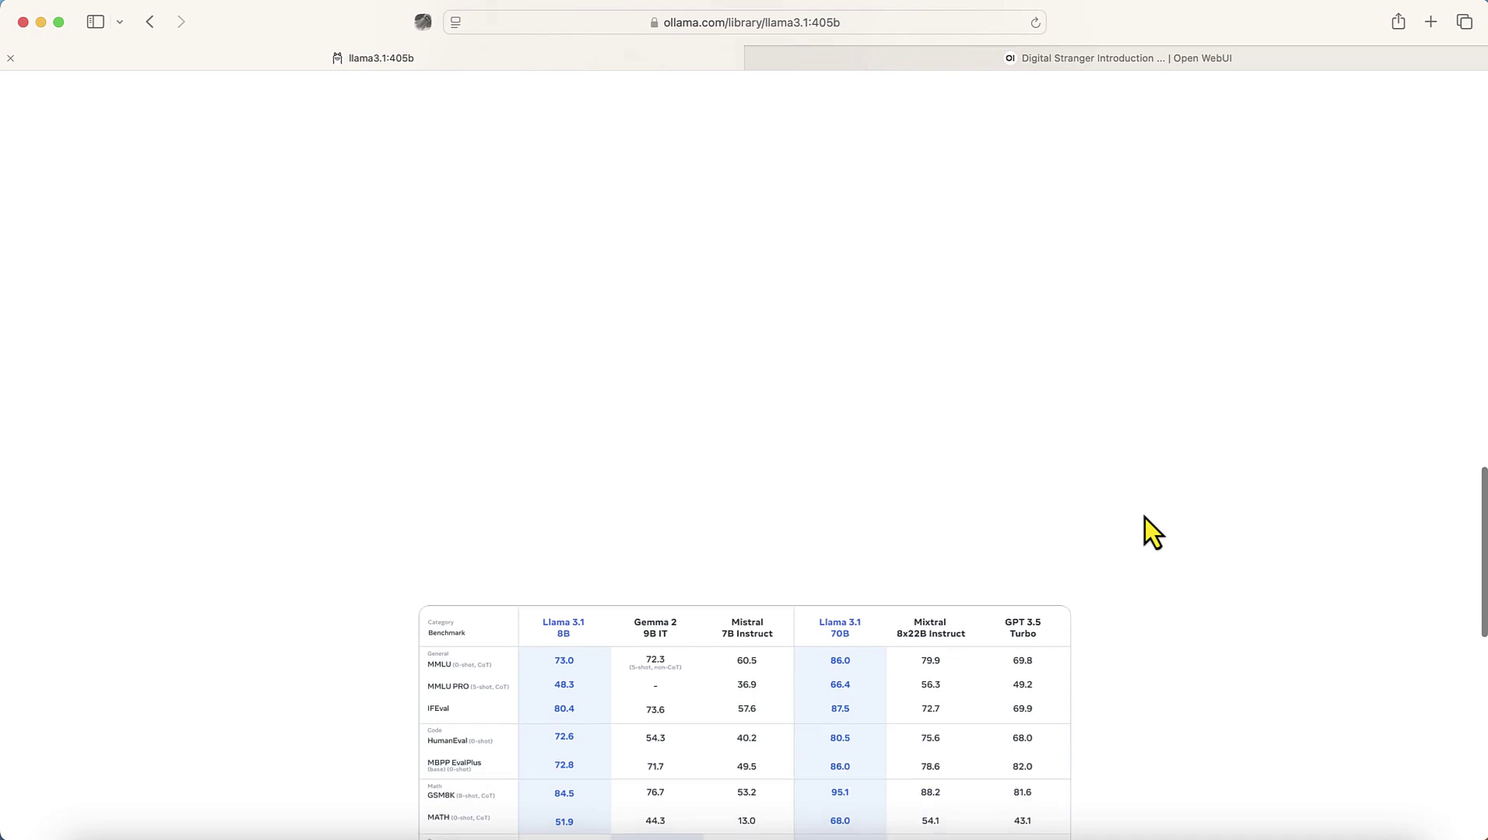
scroll(1144, 517, "down", 5)
scroll(1145, 517, "down", 4)
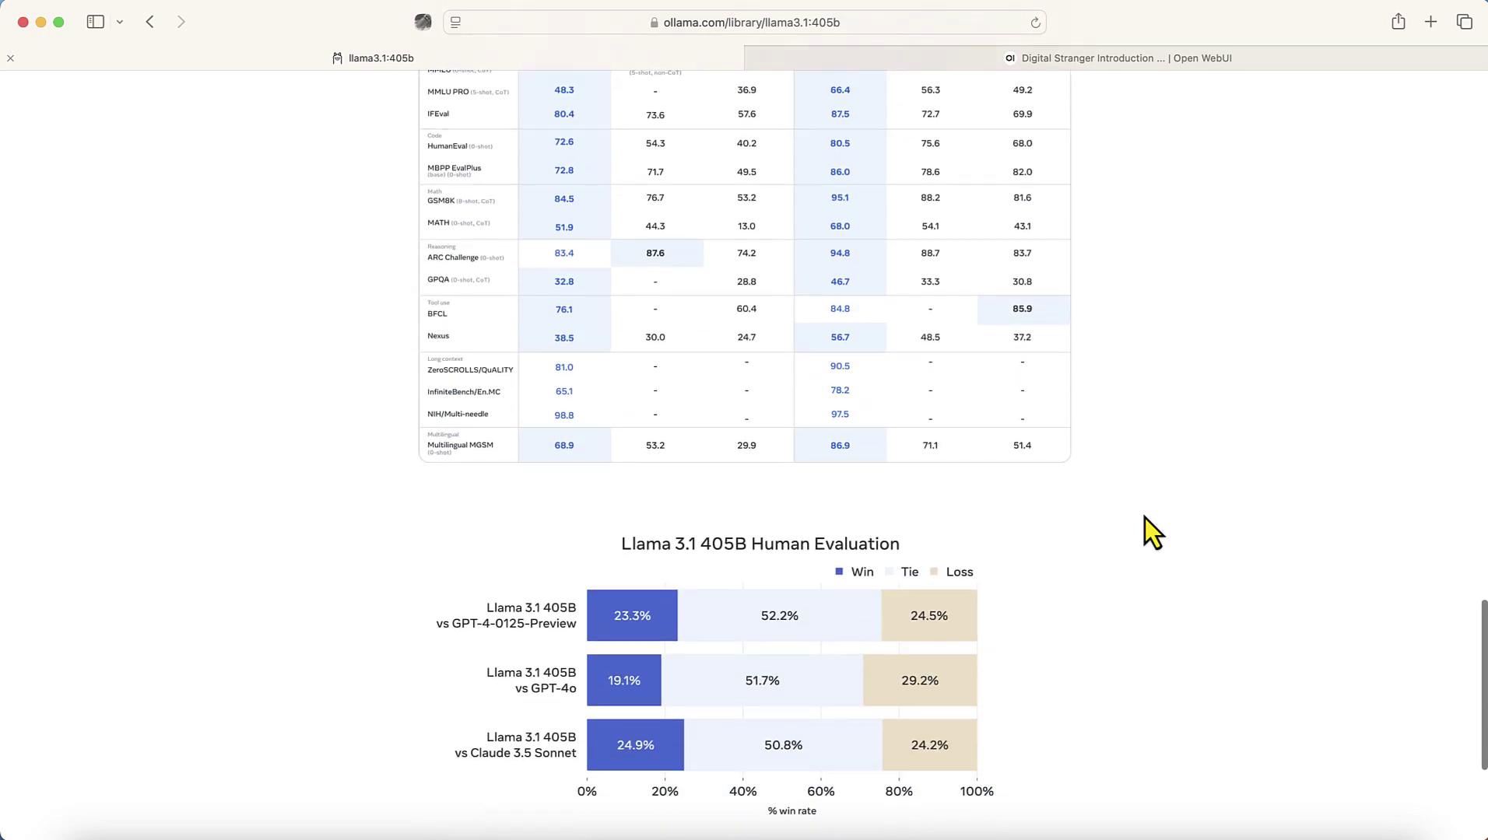
scroll(1145, 517, "up", 2)
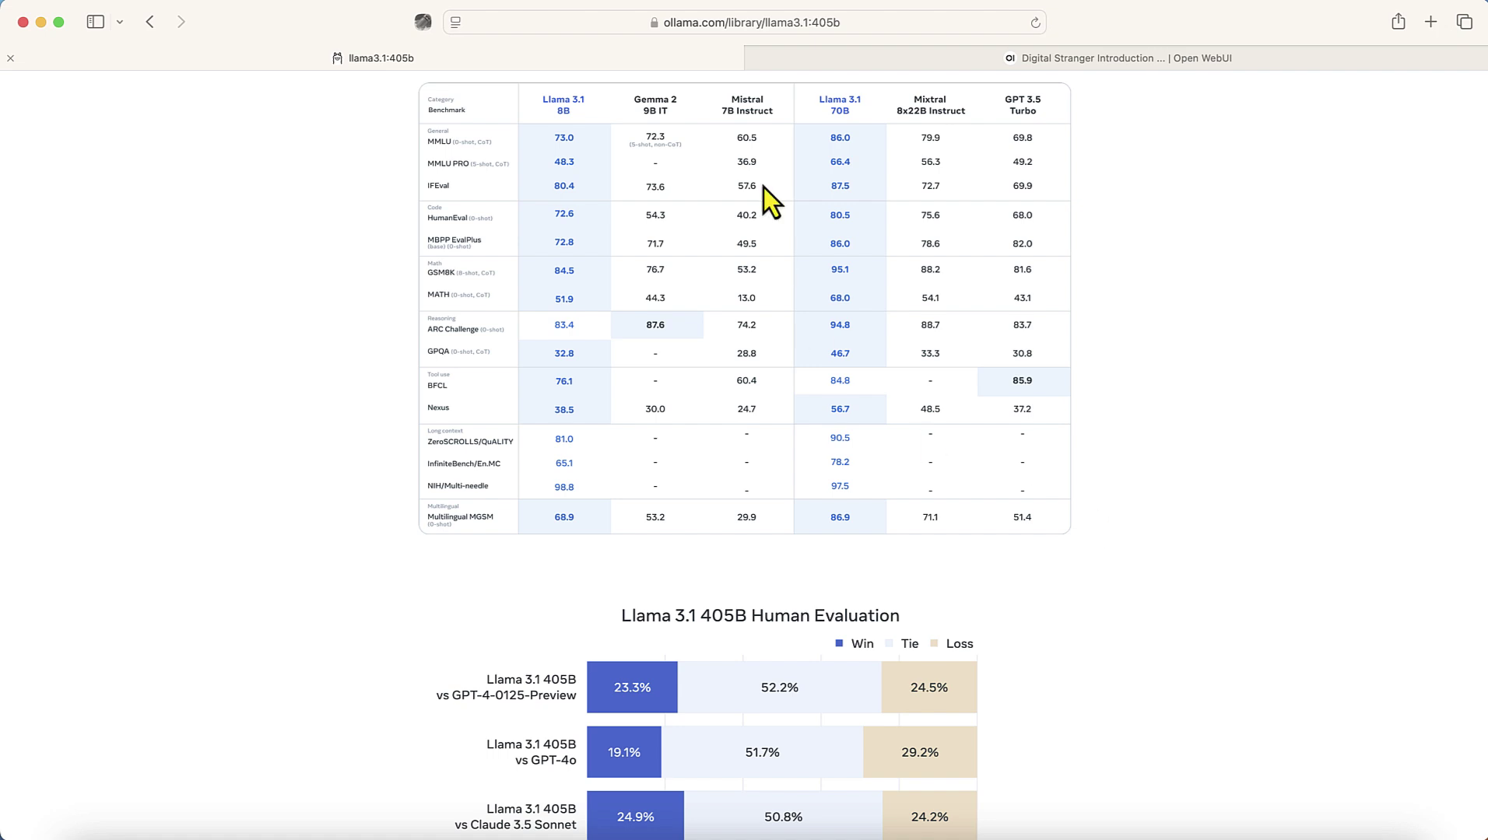
scroll(650, 142, "up", 1)
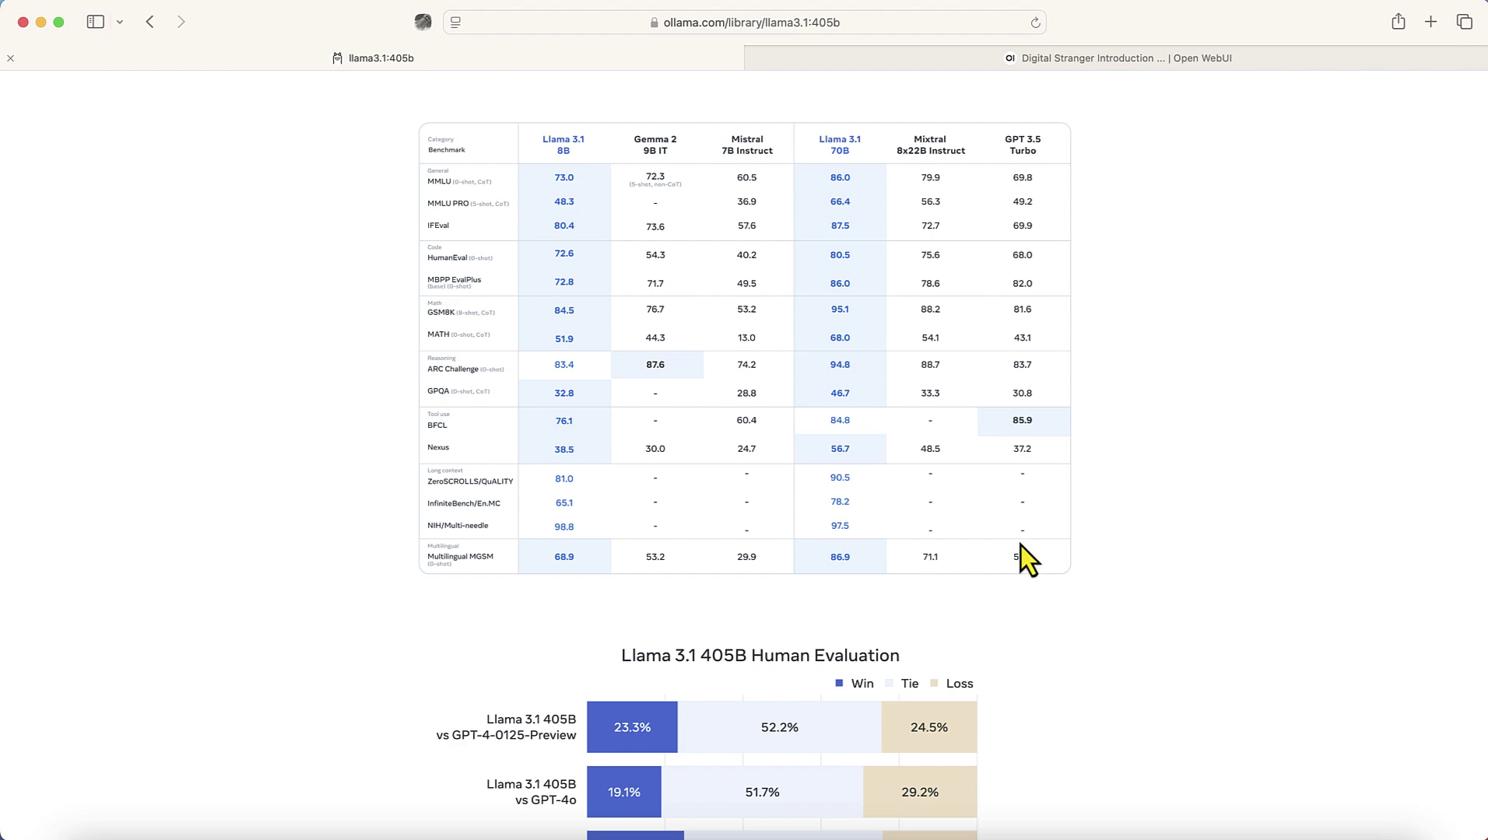
scroll(1021, 545, "down", 5)
scroll(794, 377, "up", 20)
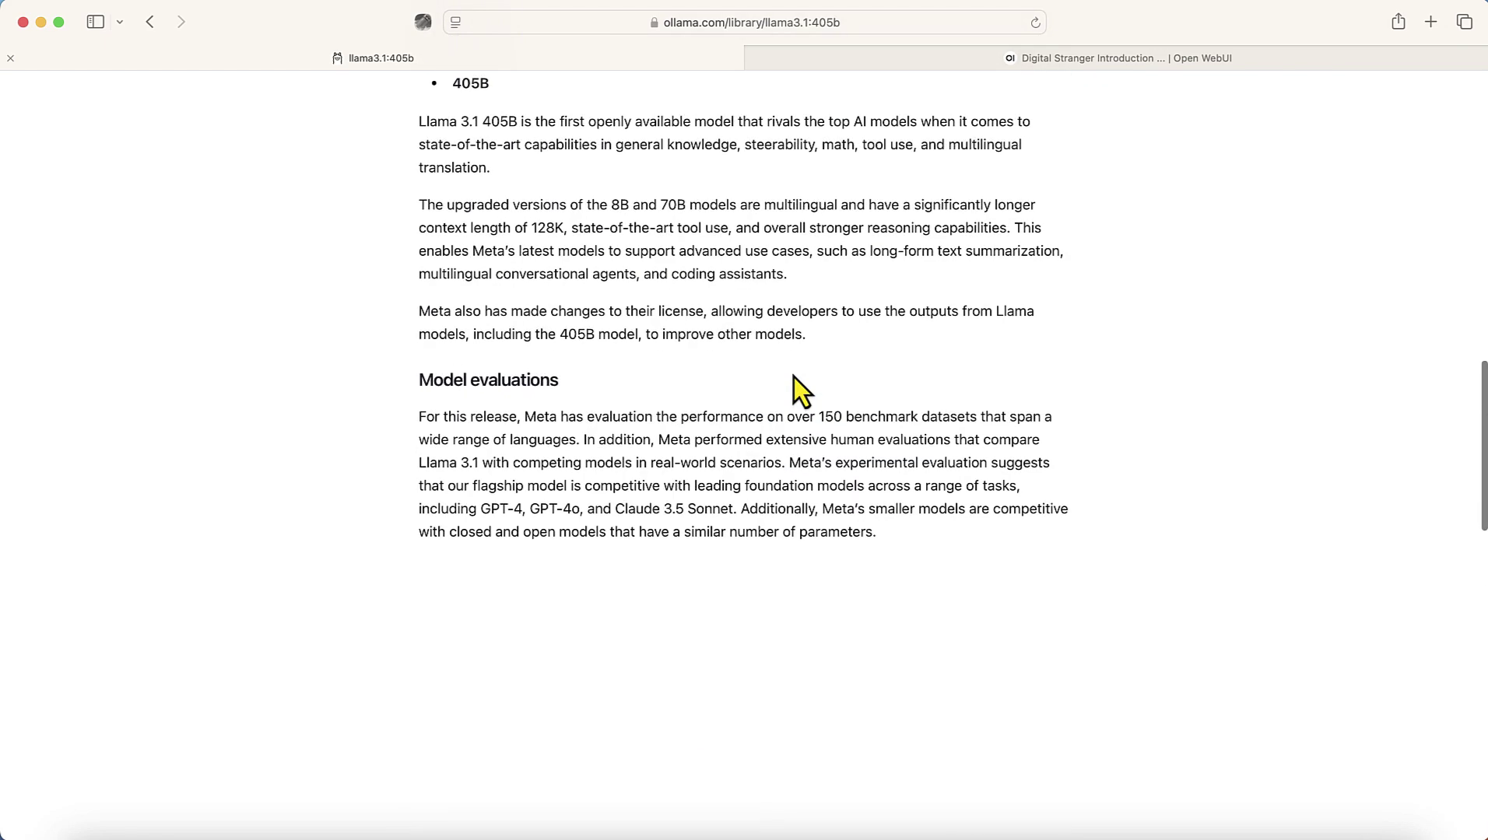
scroll(793, 377, "up", 5)
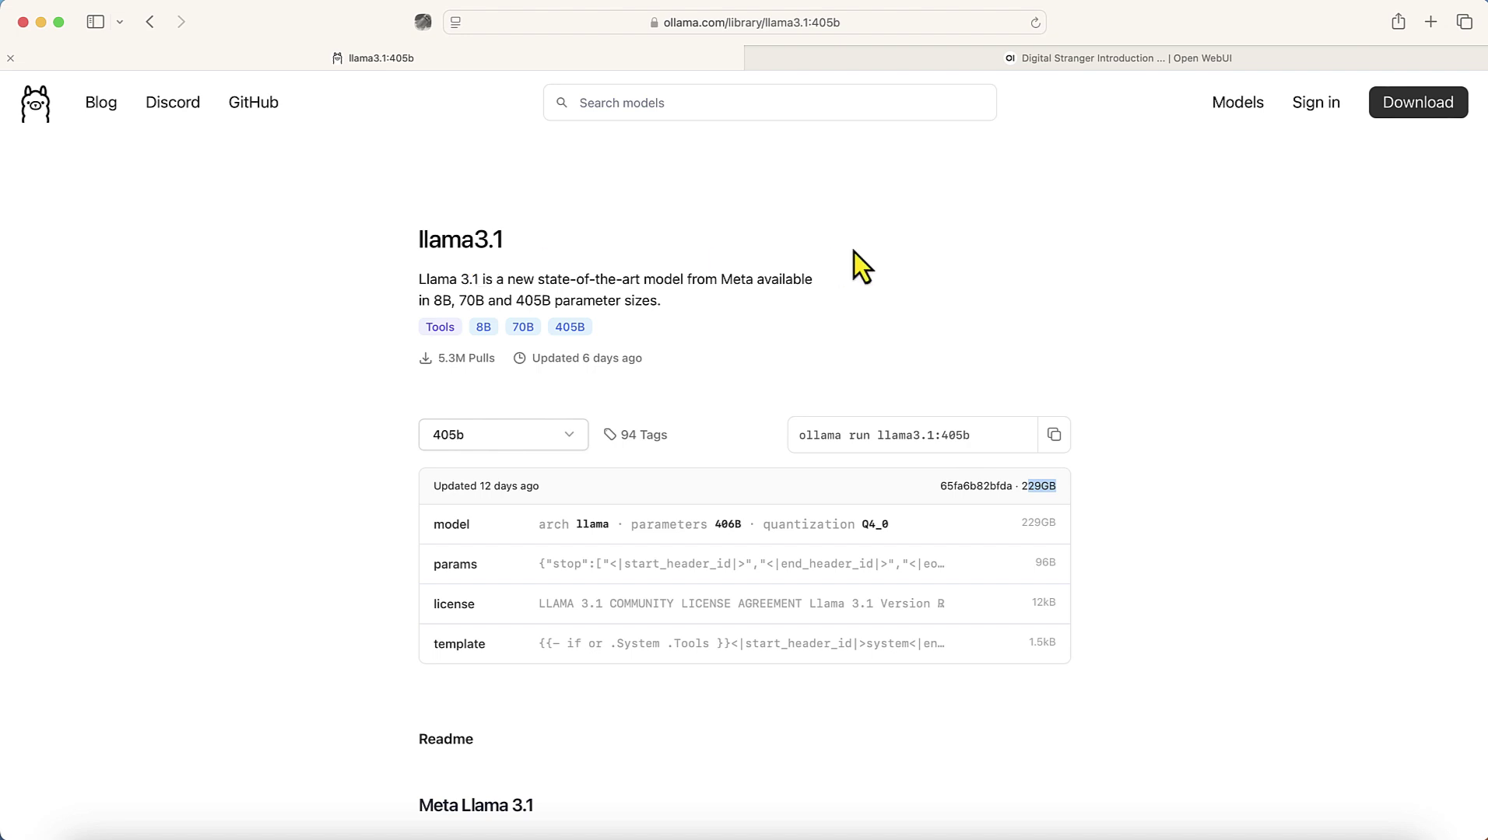
left_click(468, 248)
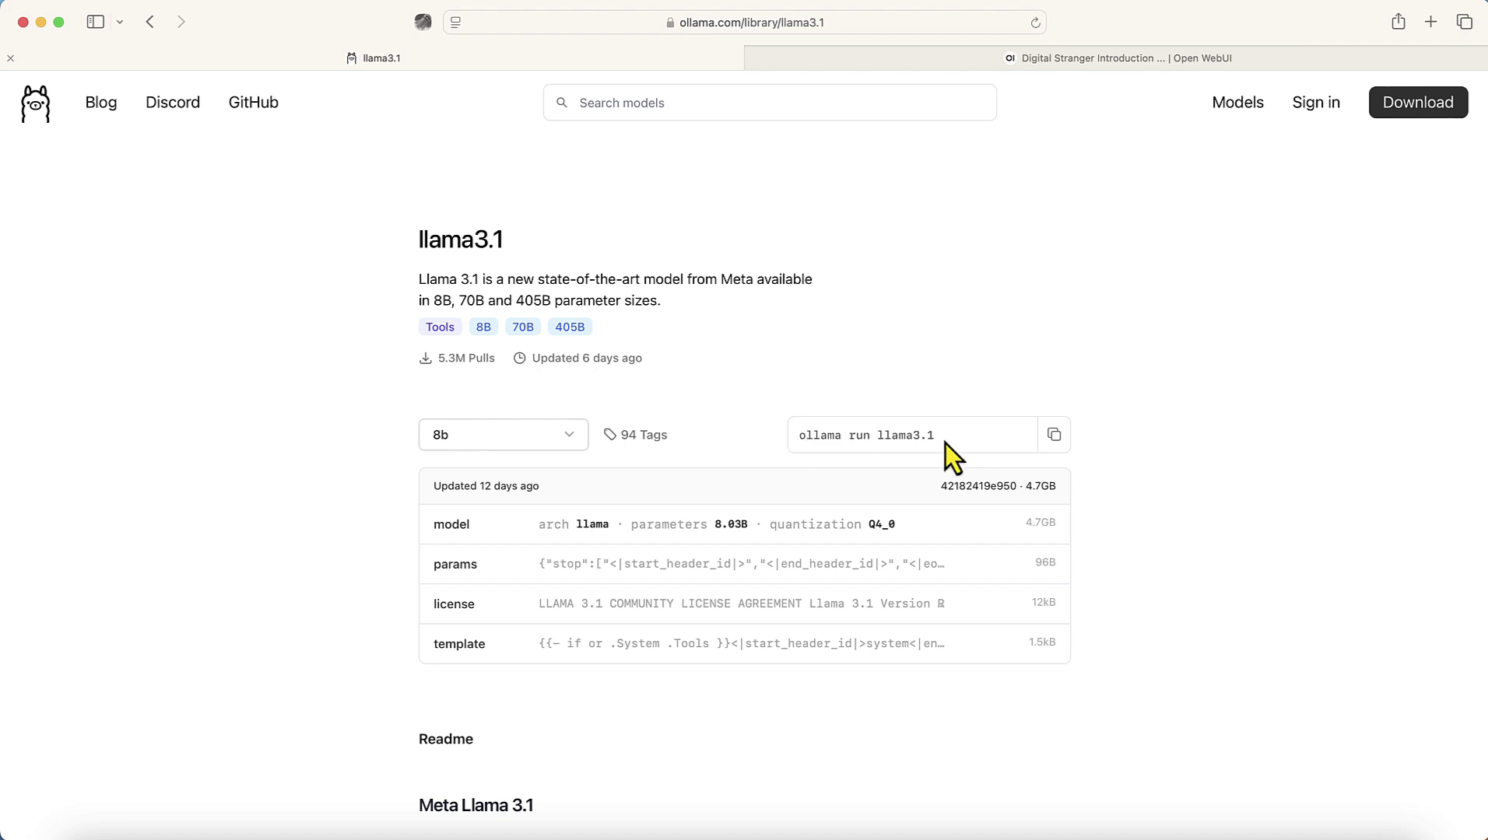
- Copy the 'ollama run llama3.1' command and bring Terminal to the front
left_click(1054, 436)
left_click(1054, 436)
left_click(809, 833)
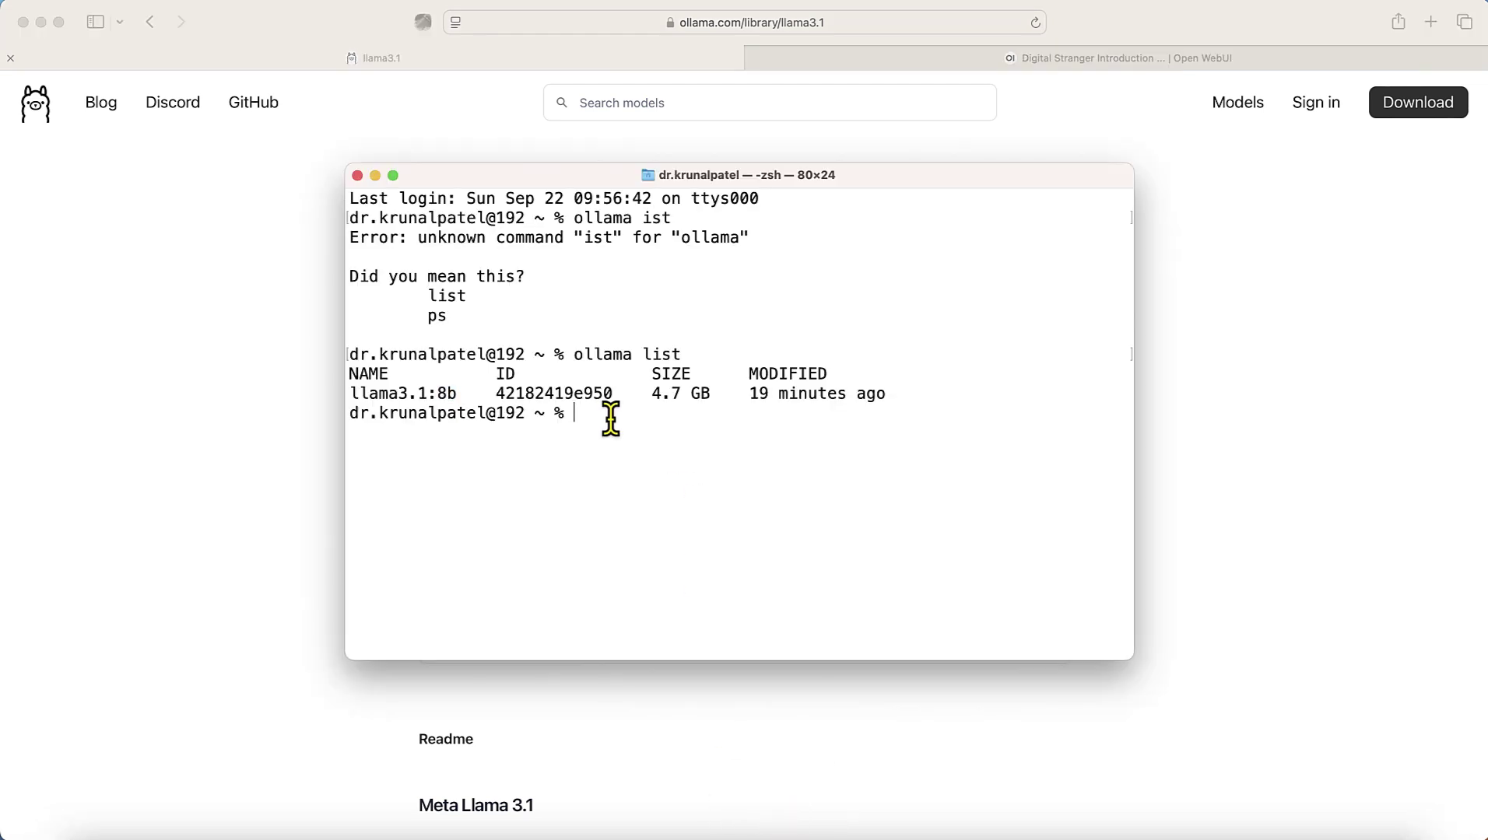
- Paste and run 'ollama run llama3.1', then ask the model 'hi who r u'
key("super+v")
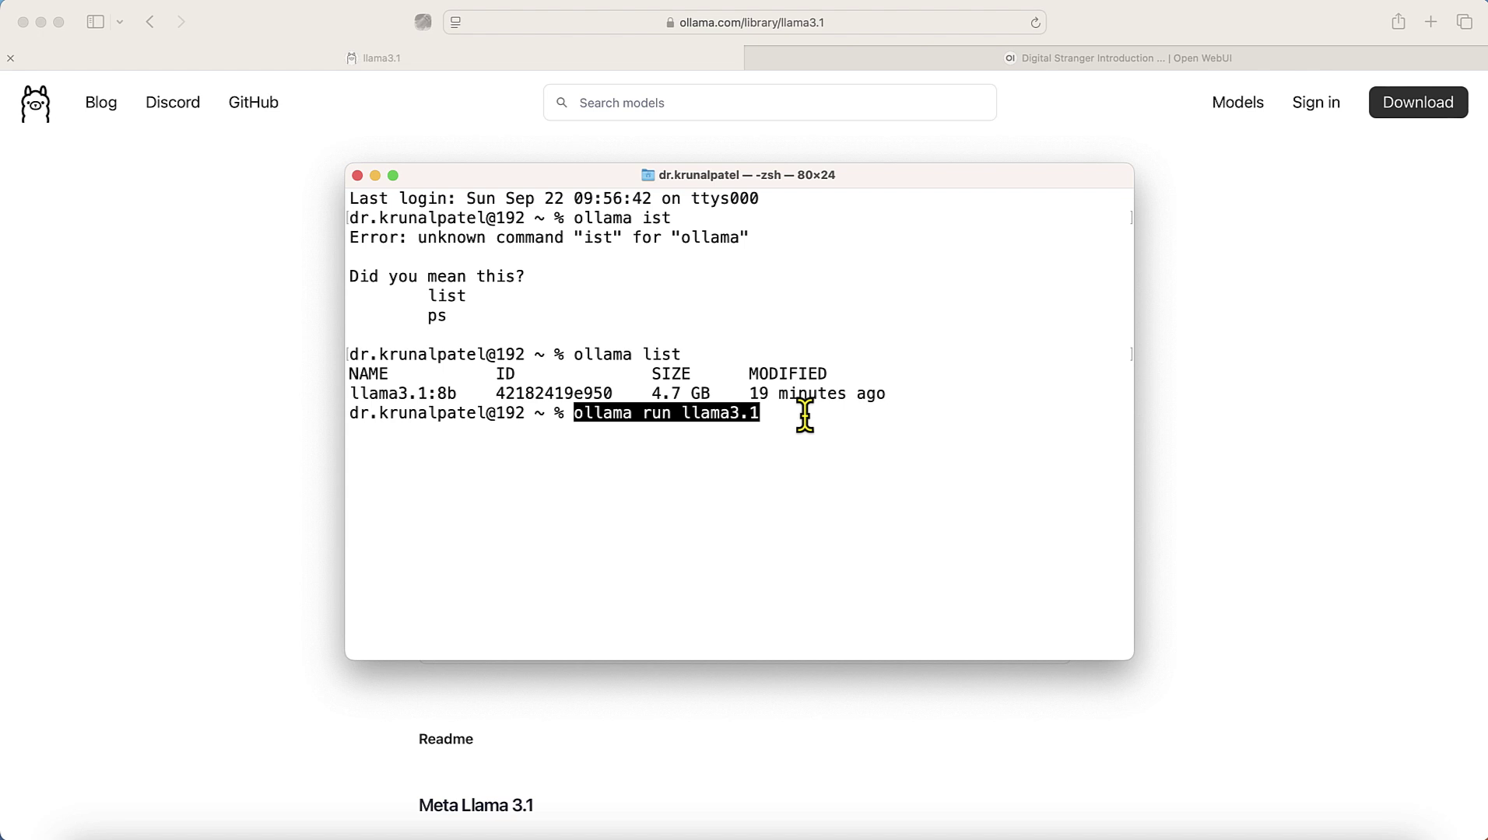
key("Return")
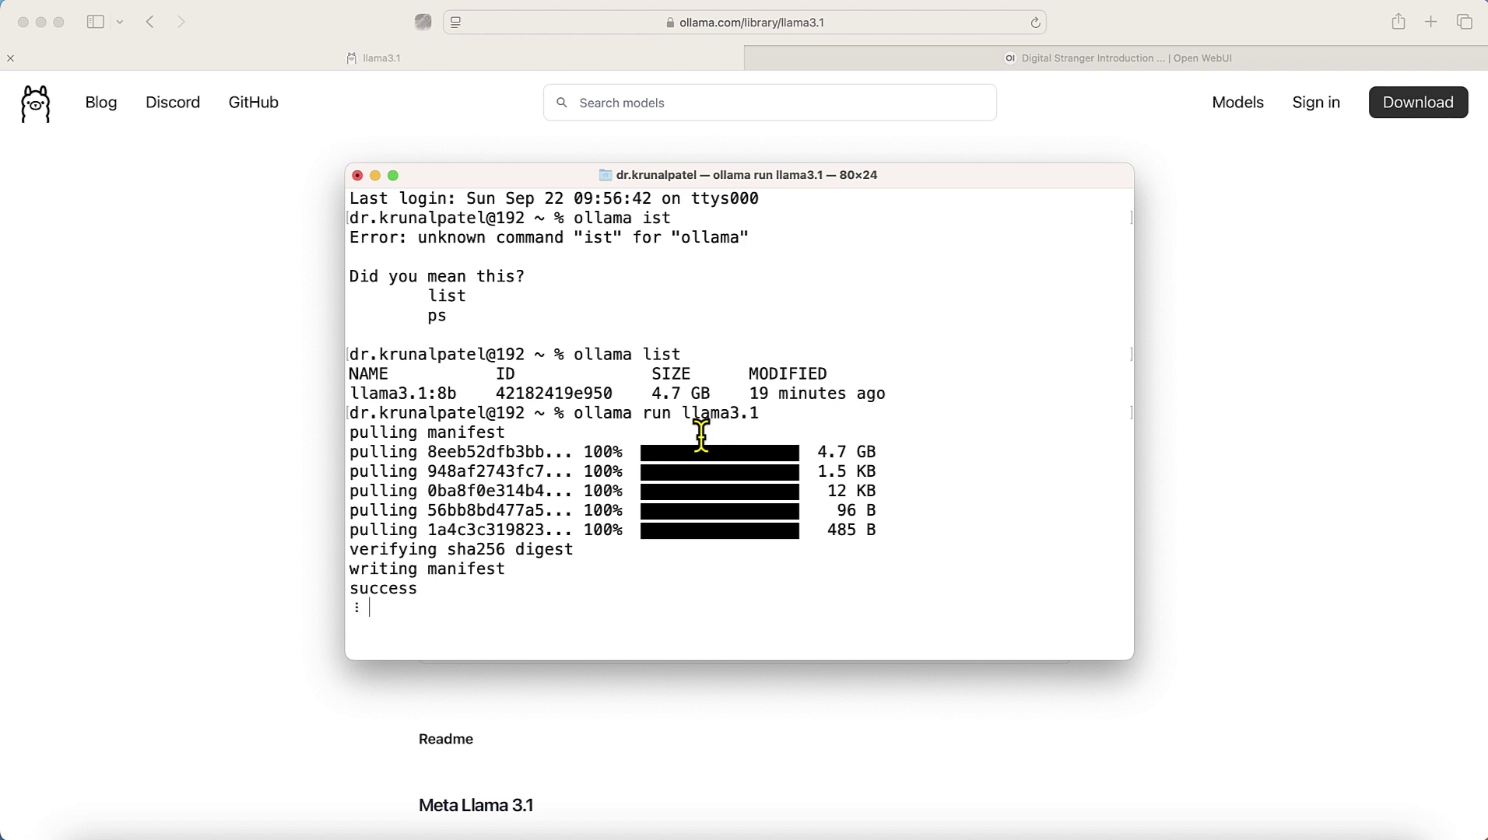
left_click_drag(641, 411, 671, 413)
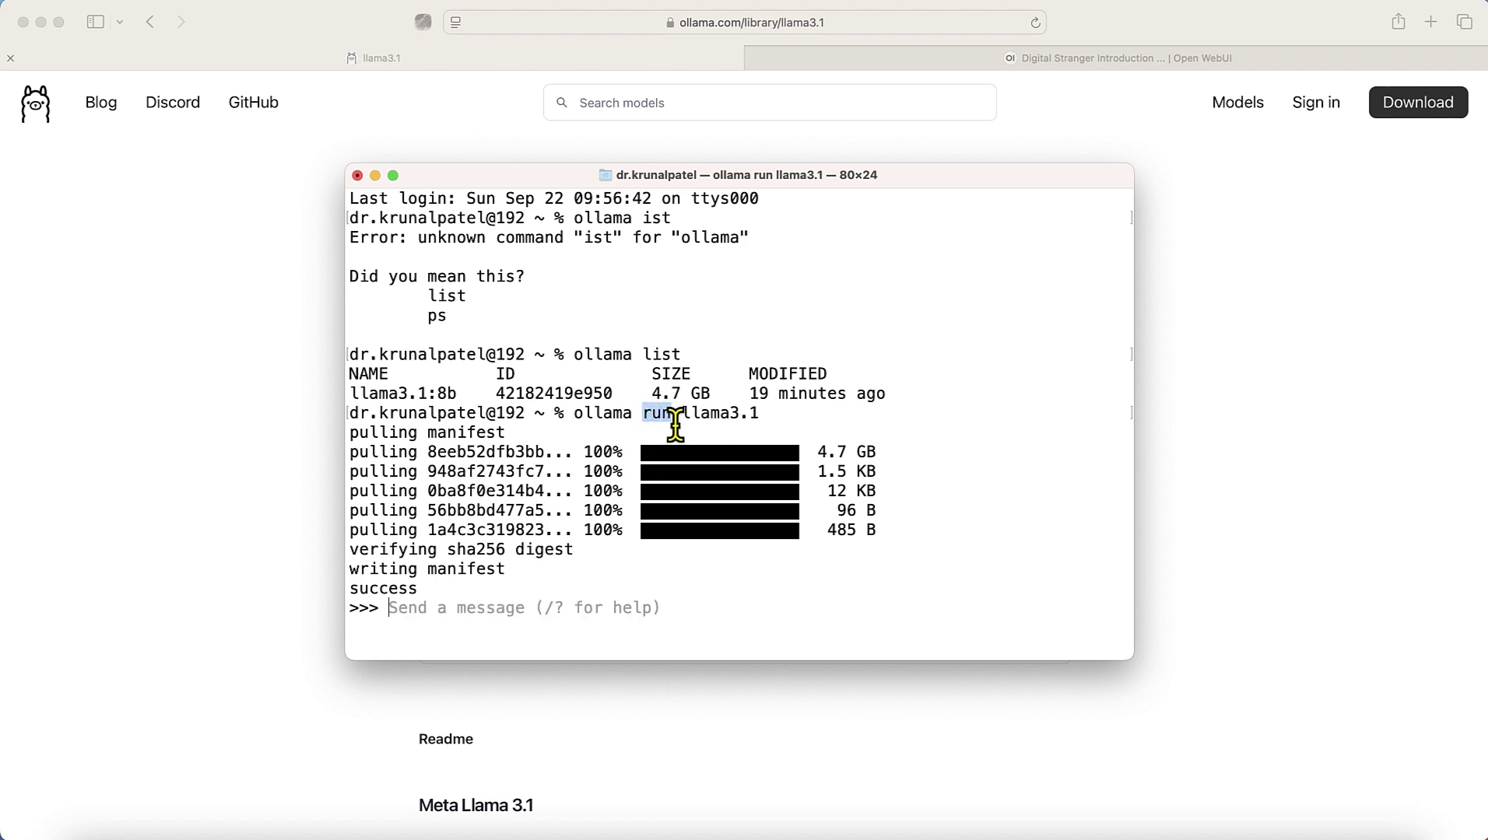
left_click(768, 417)
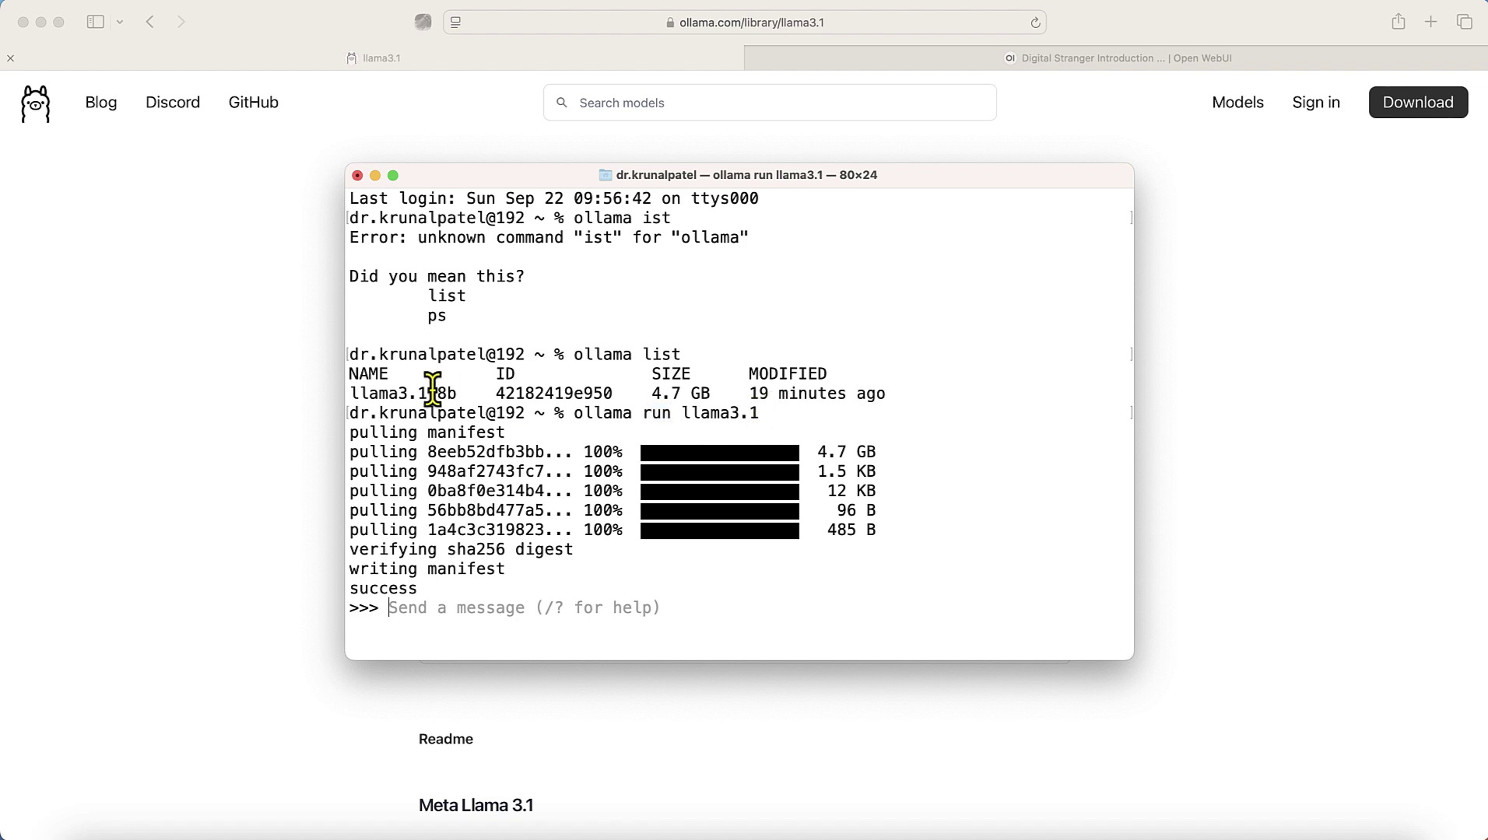
left_click_drag(432, 391, 468, 390)
left_click(470, 389)
type("hih")
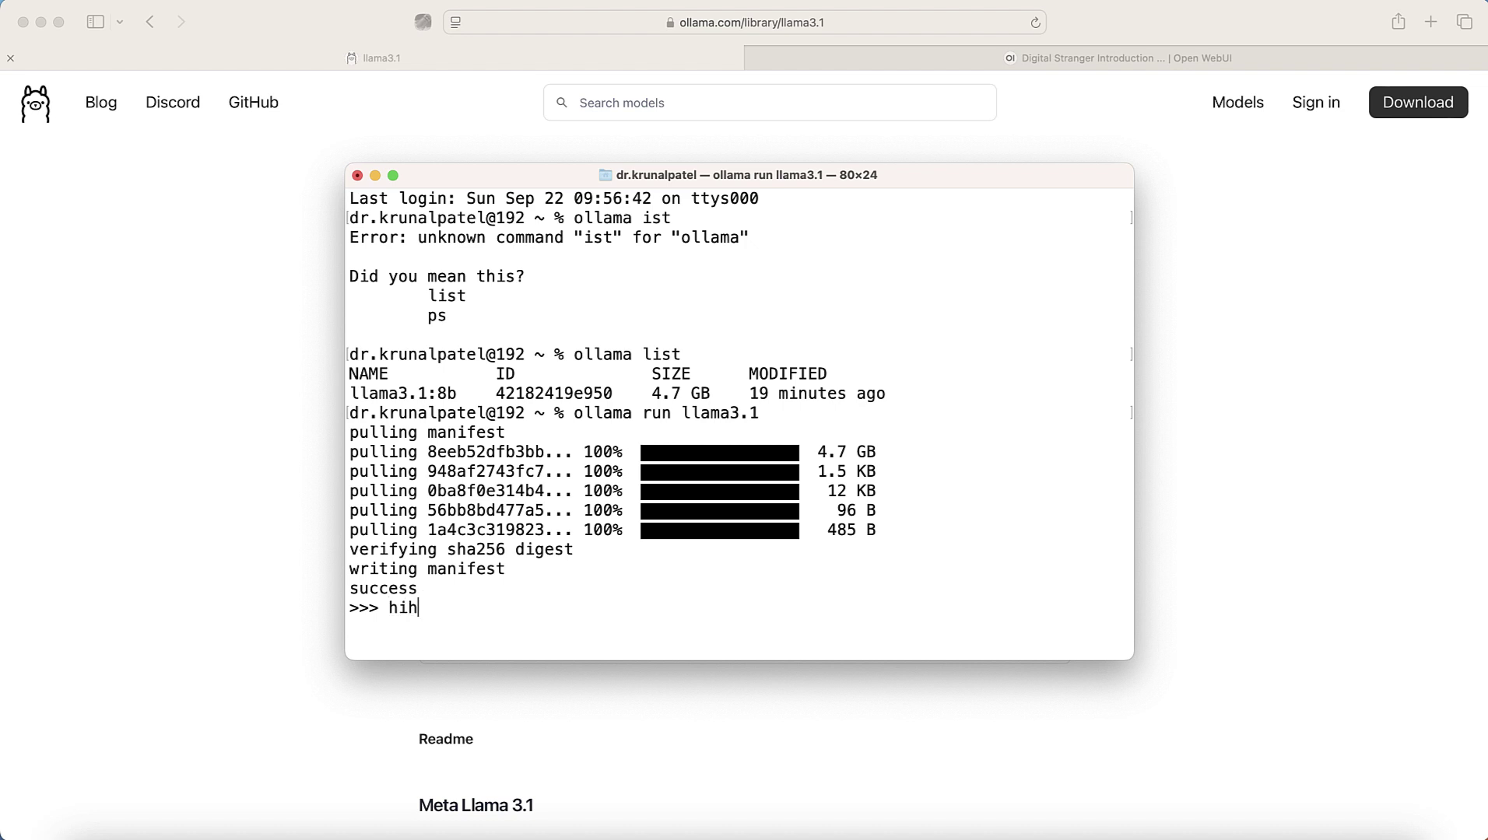
key("BackSpace")
type(" who r u")
key("Return")
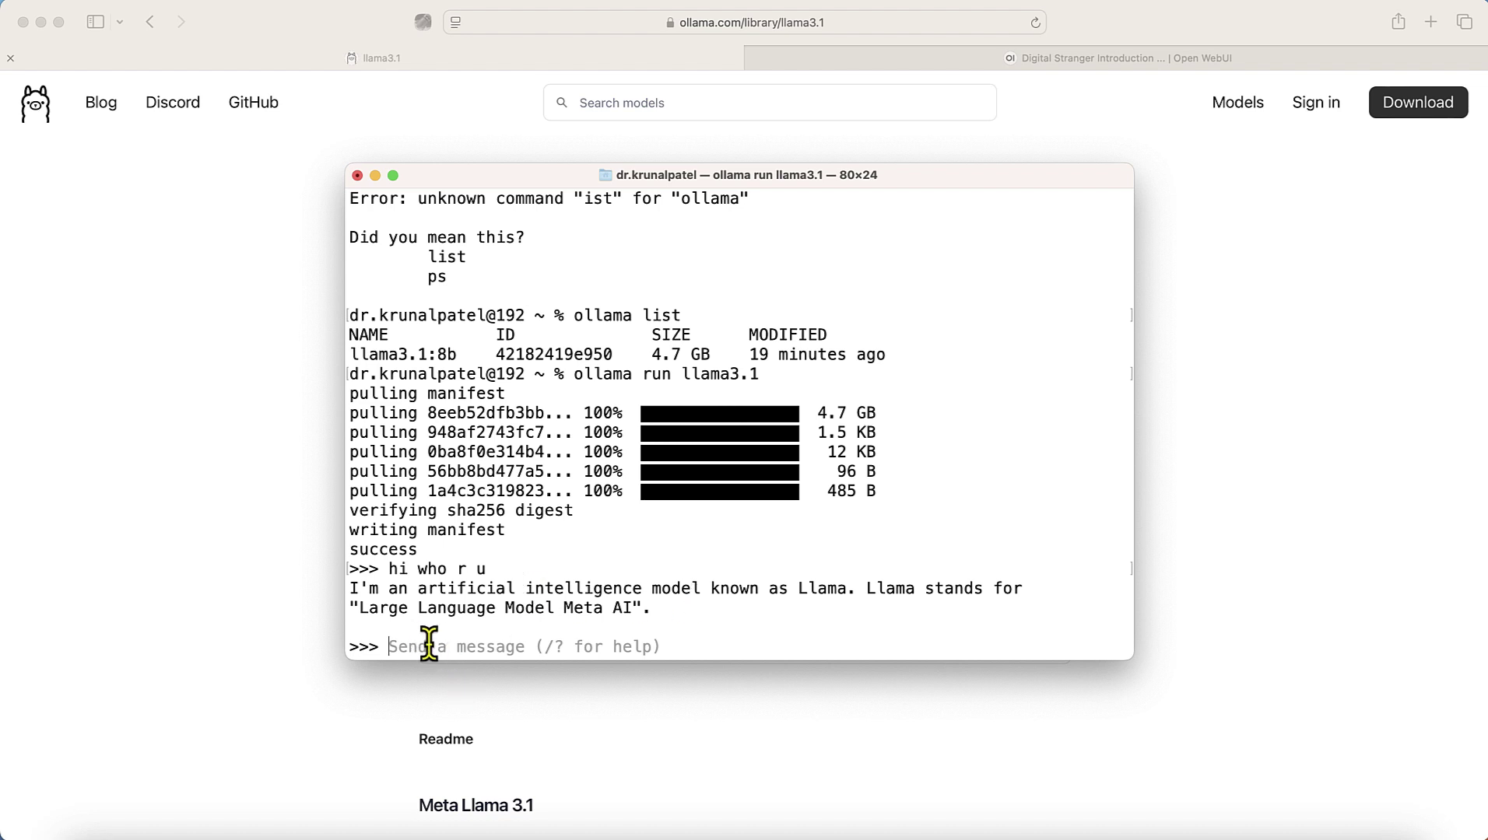
- List the session commands with '/?' and the show options with '/show'
type("/?")
key("Return")
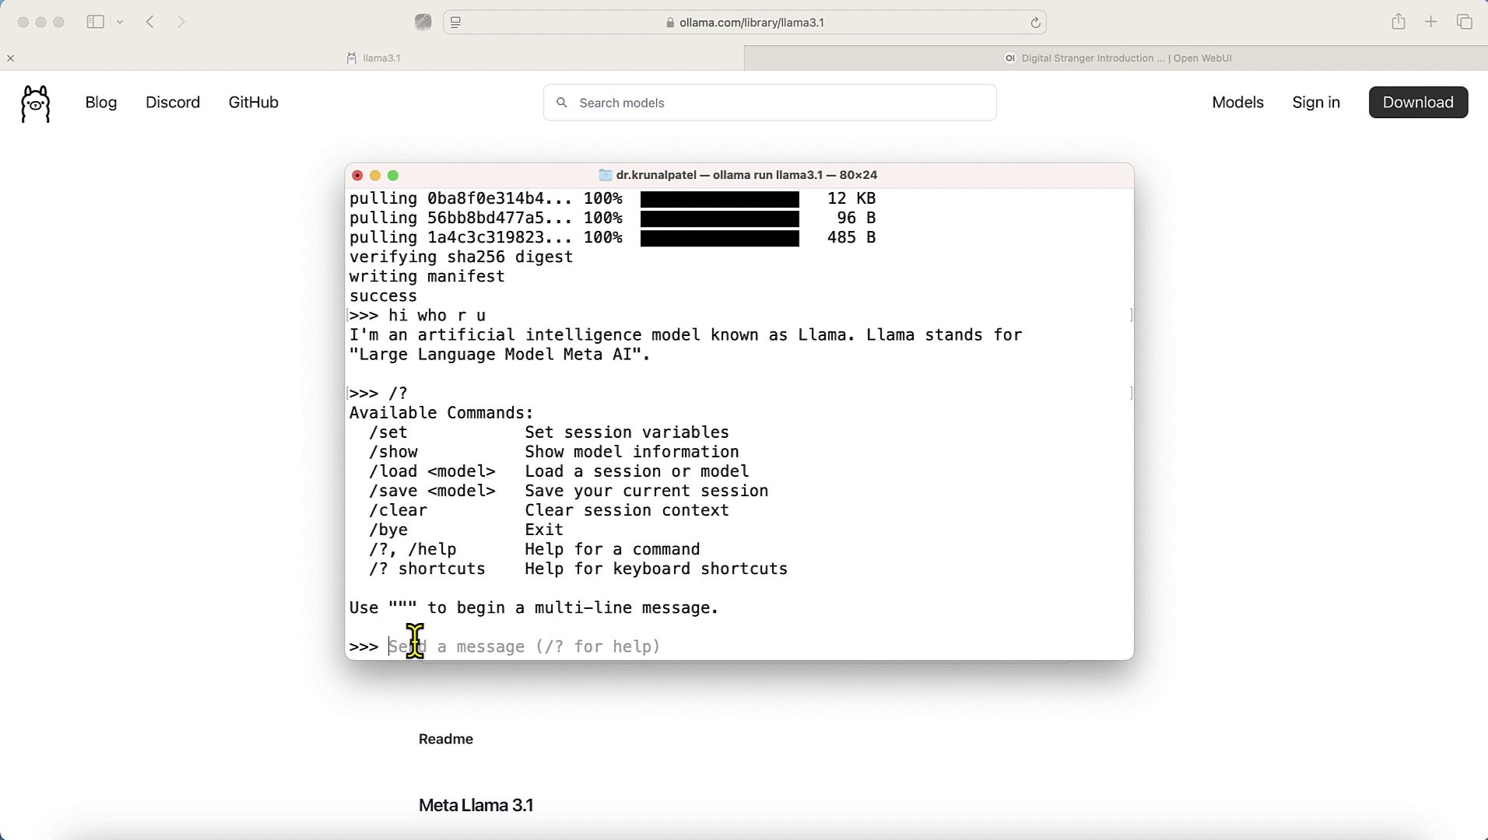
type("/shohw")
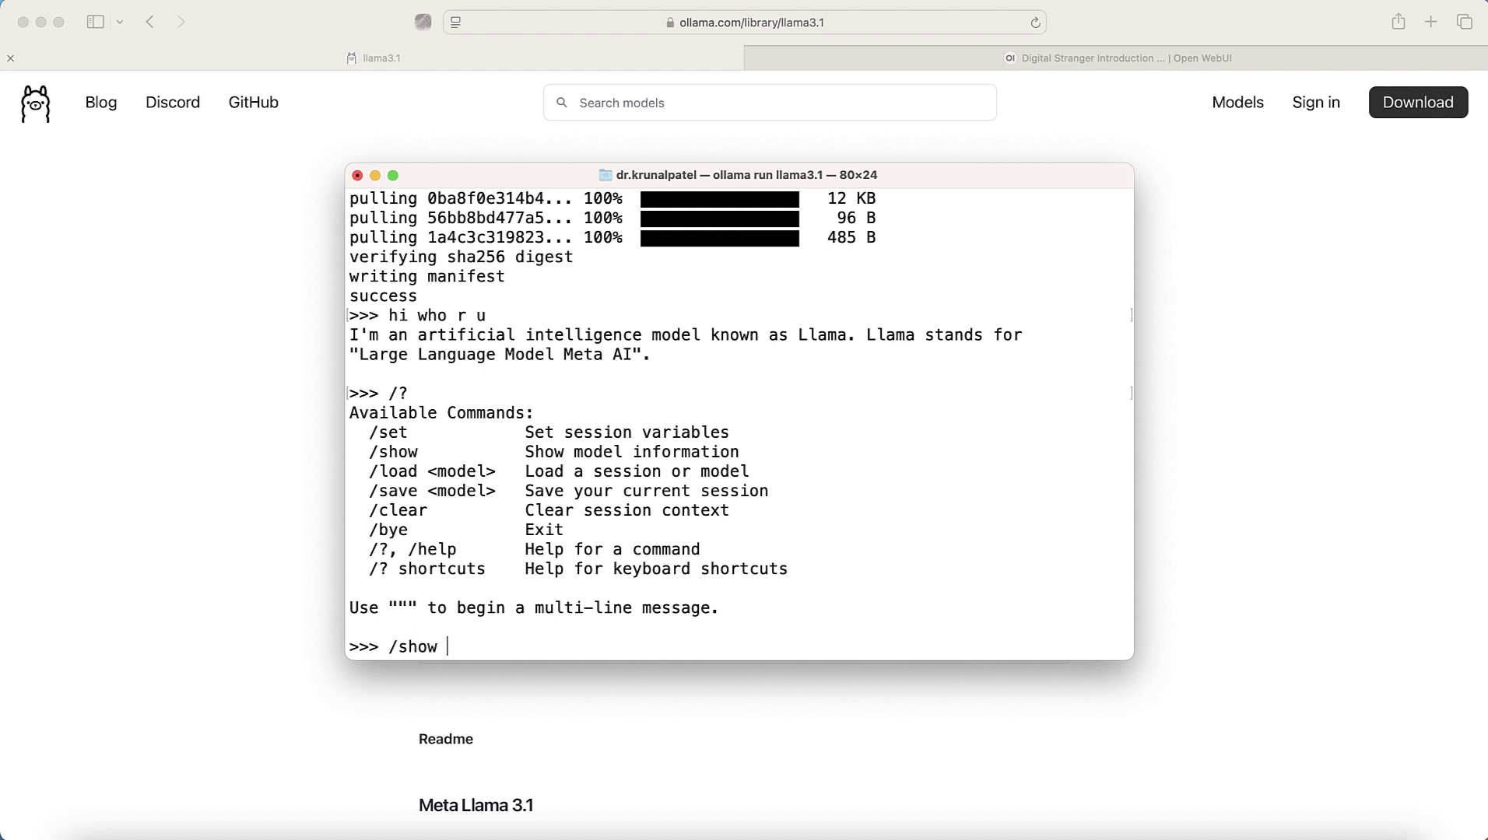
key("Return")
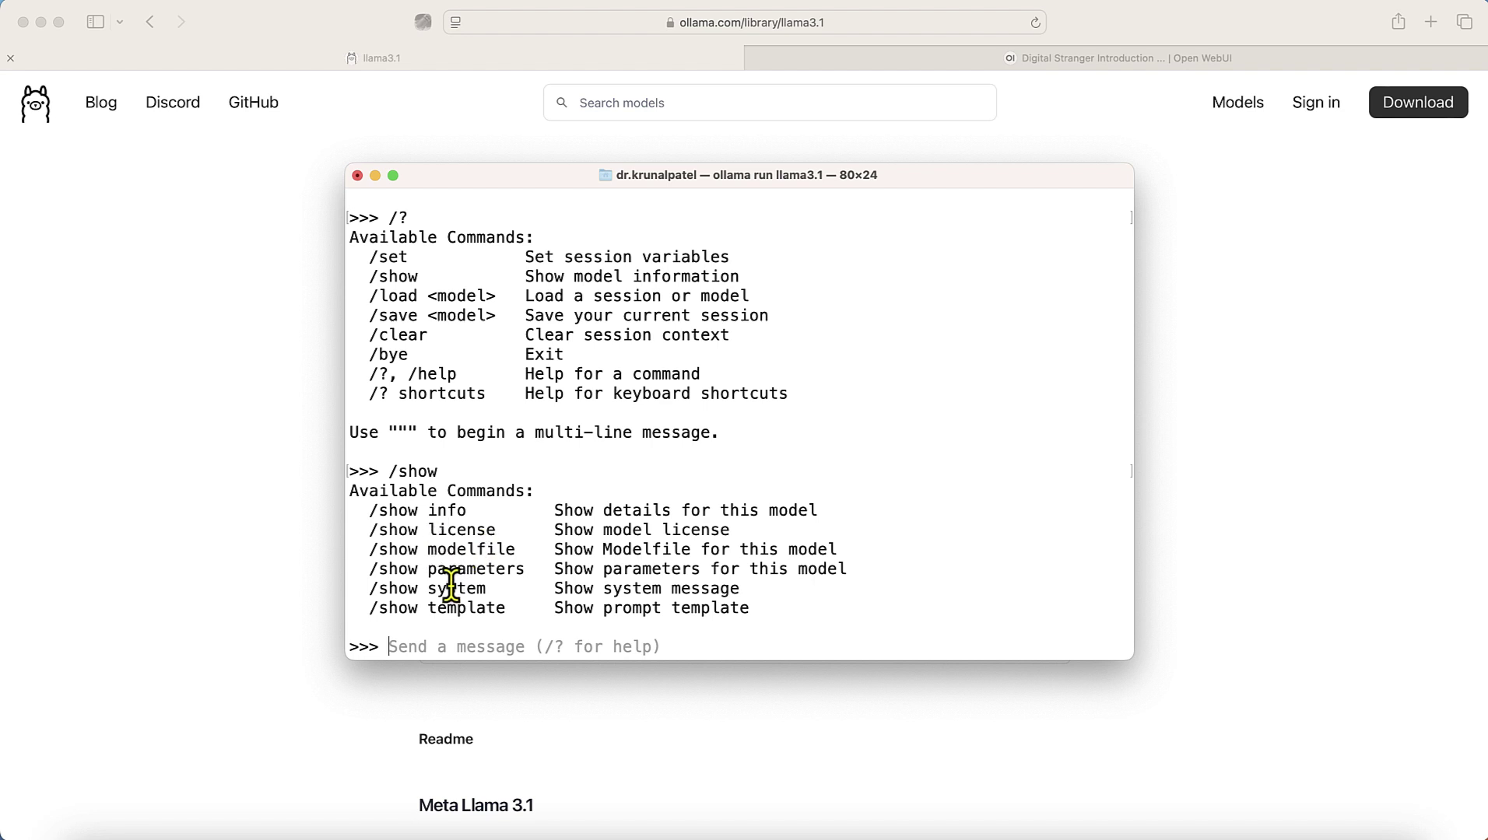
- Run '/show info' to view llama3.1's details, highlighting the Model heading and llama architecture
type("/shjow")
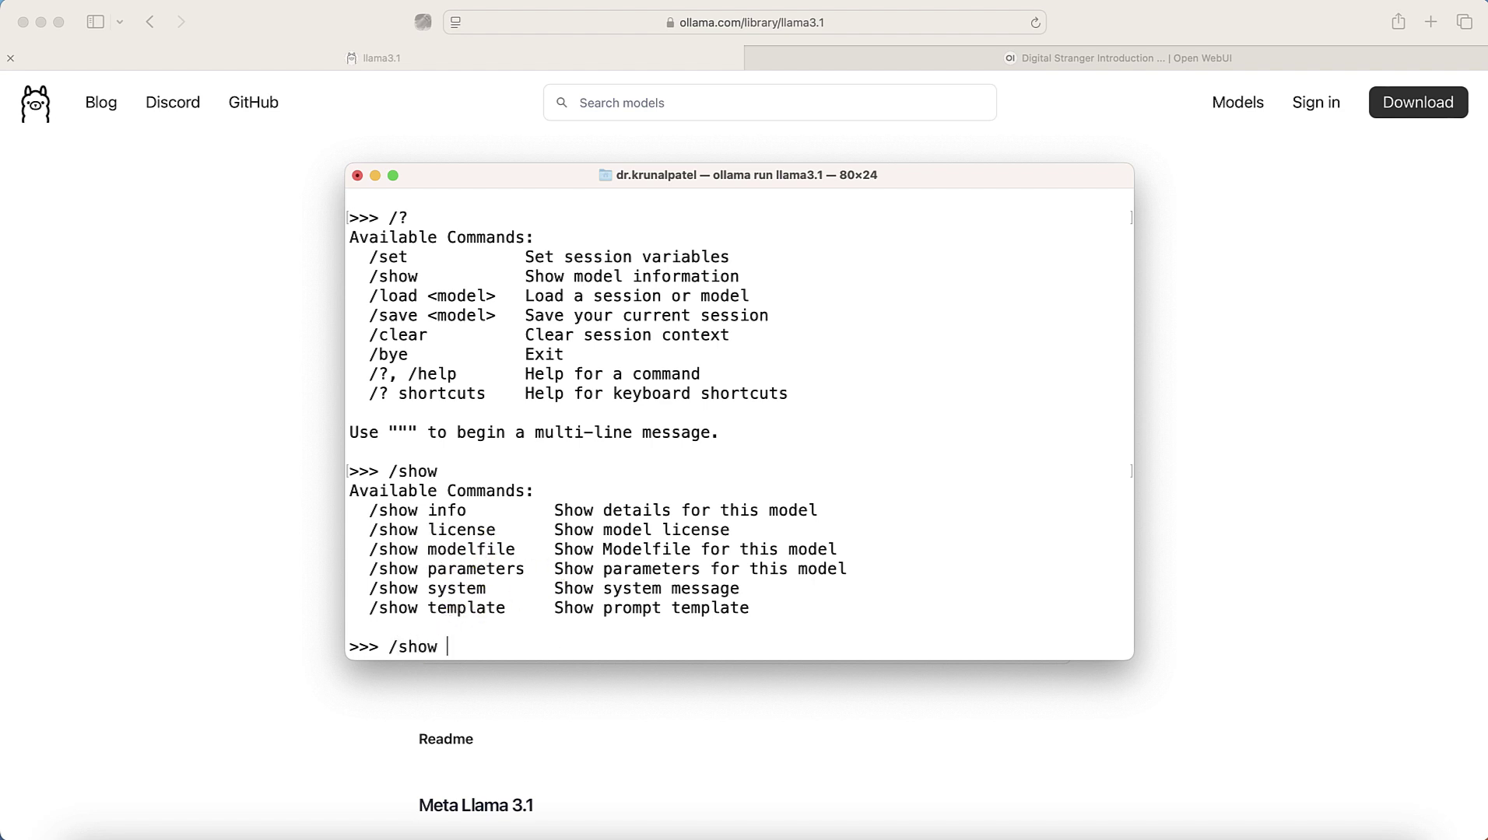
type(" info")
key("Return")
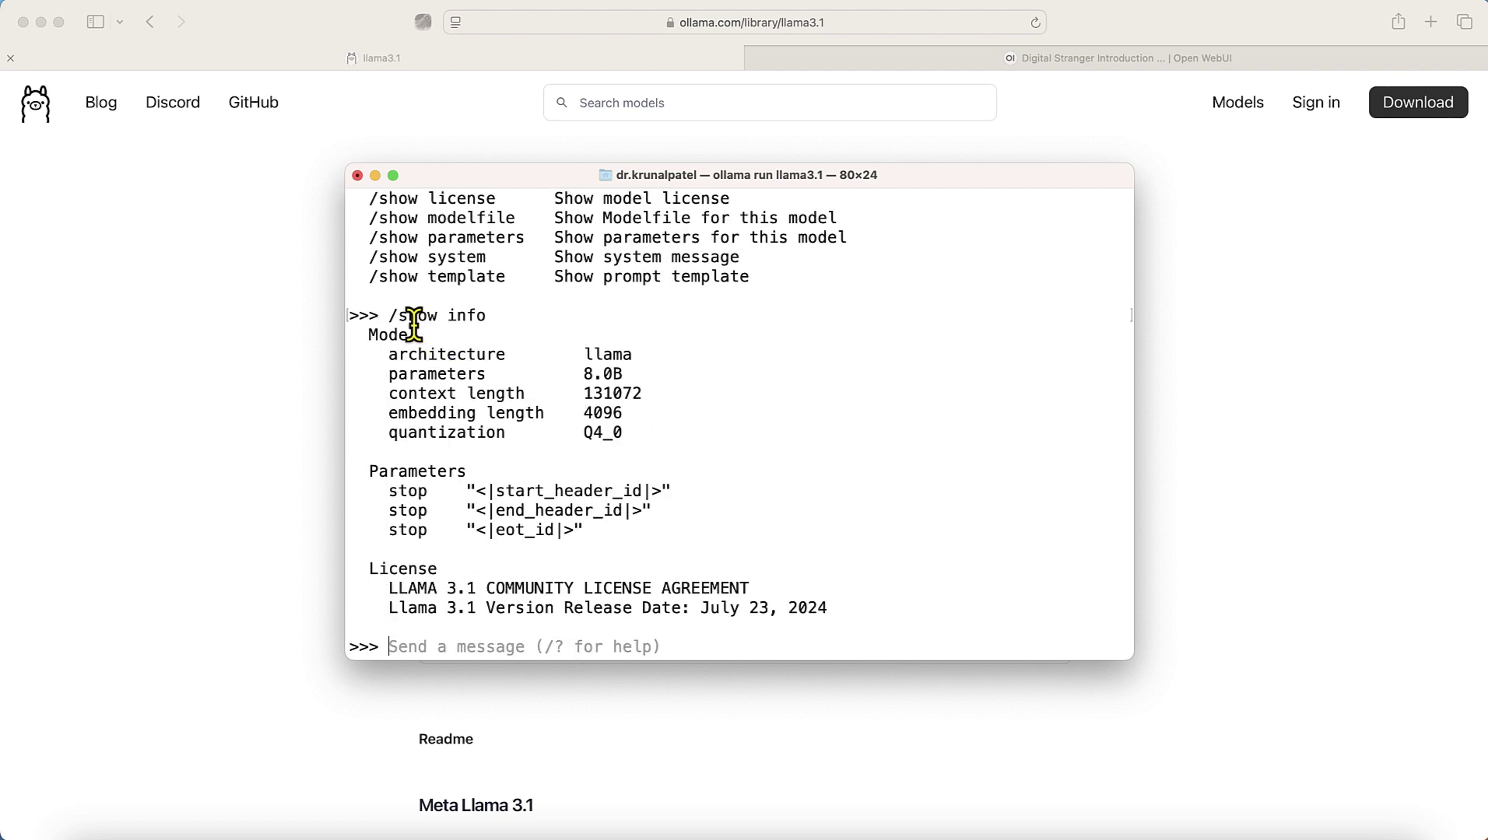
left_click_drag(370, 334, 425, 336)
left_click(433, 340)
left_click_drag(581, 348, 707, 347)
left_click(589, 379)
scroll(583, 476, "down", 1)
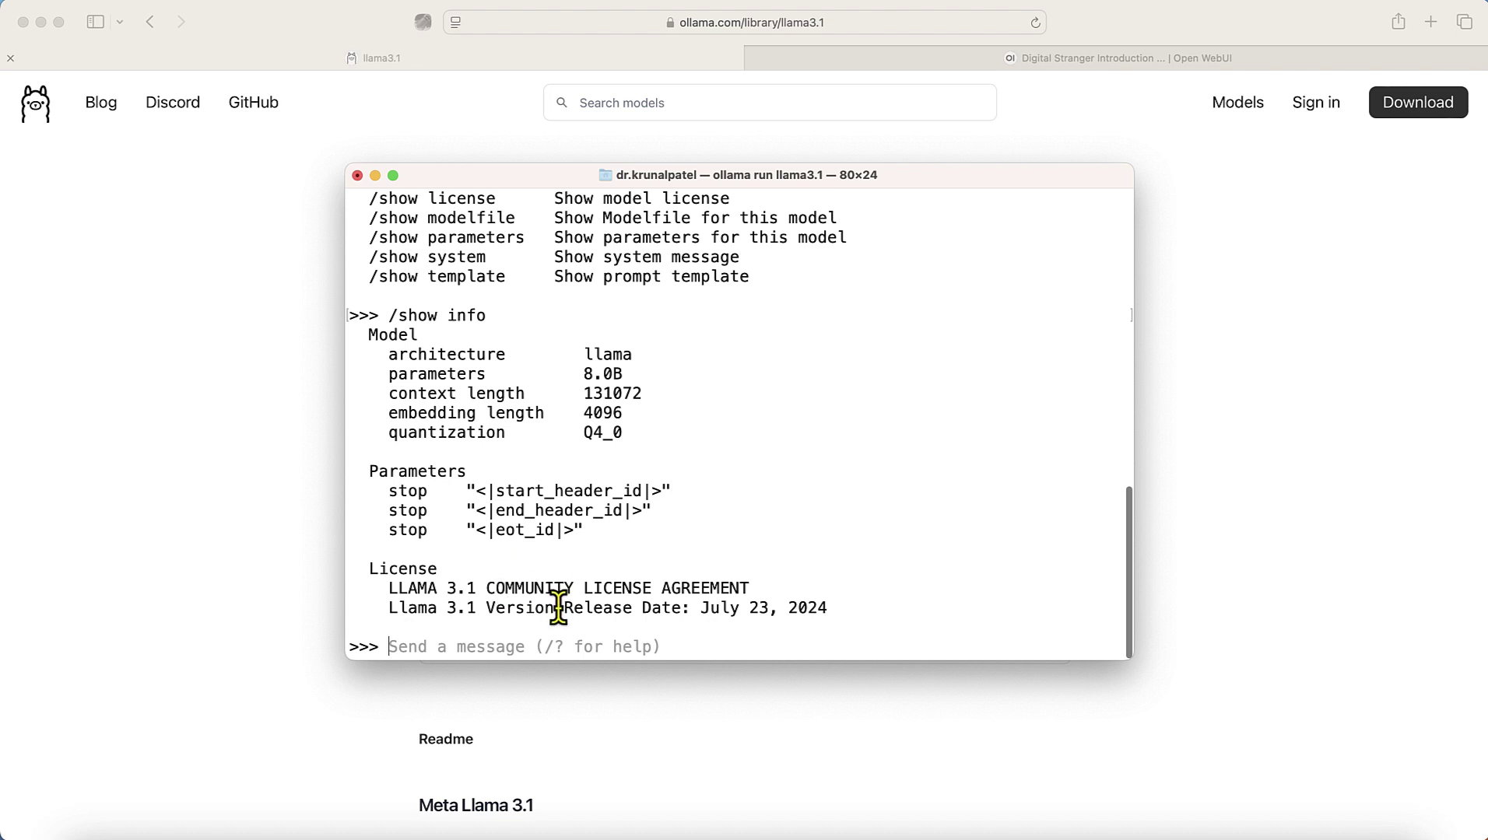
- Exit the llama3.1 session with '/bye' back to the shell prompt
type("/")
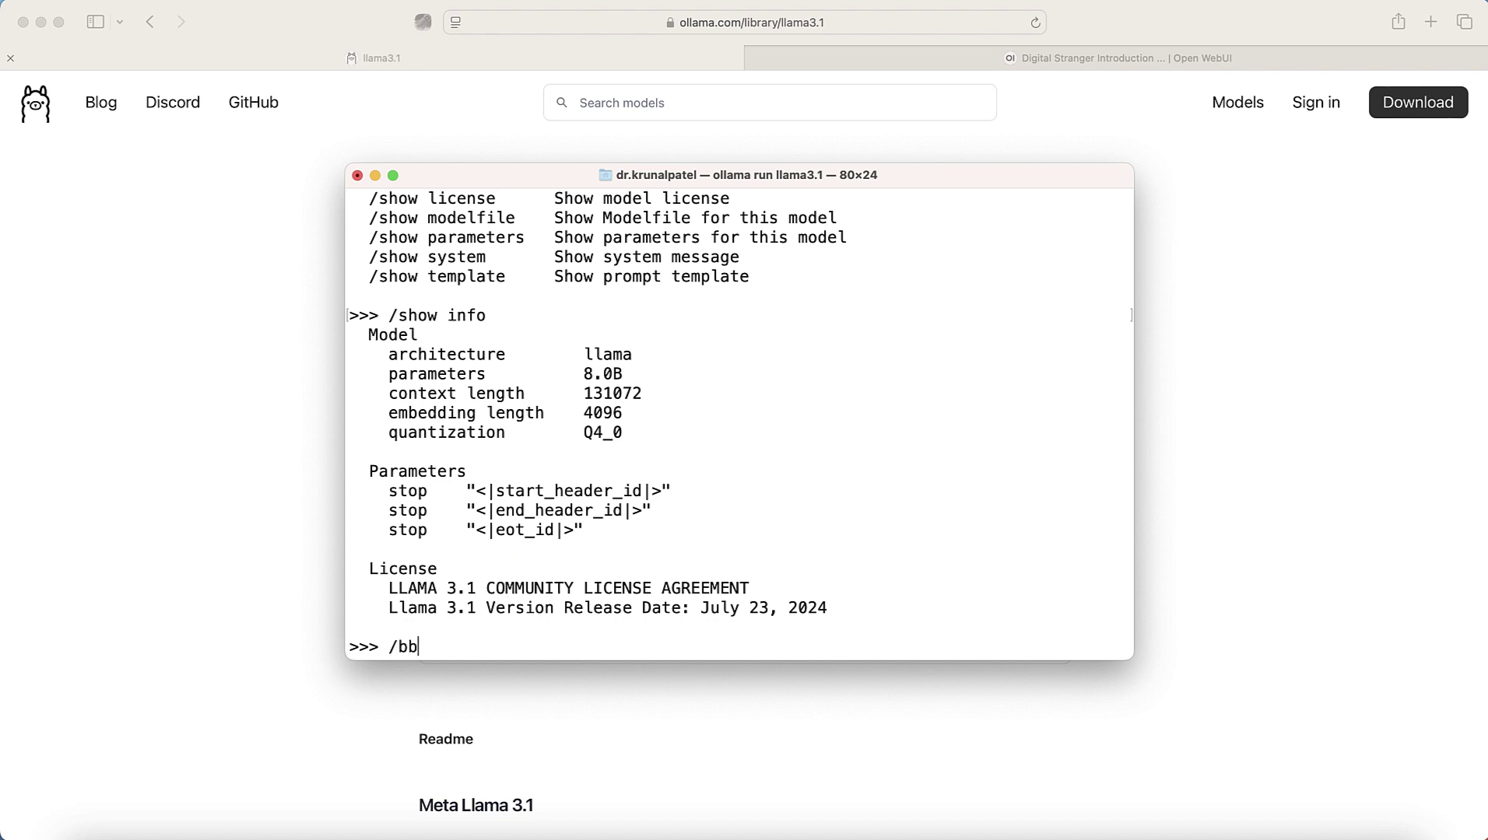
type("bye")
key("Return")
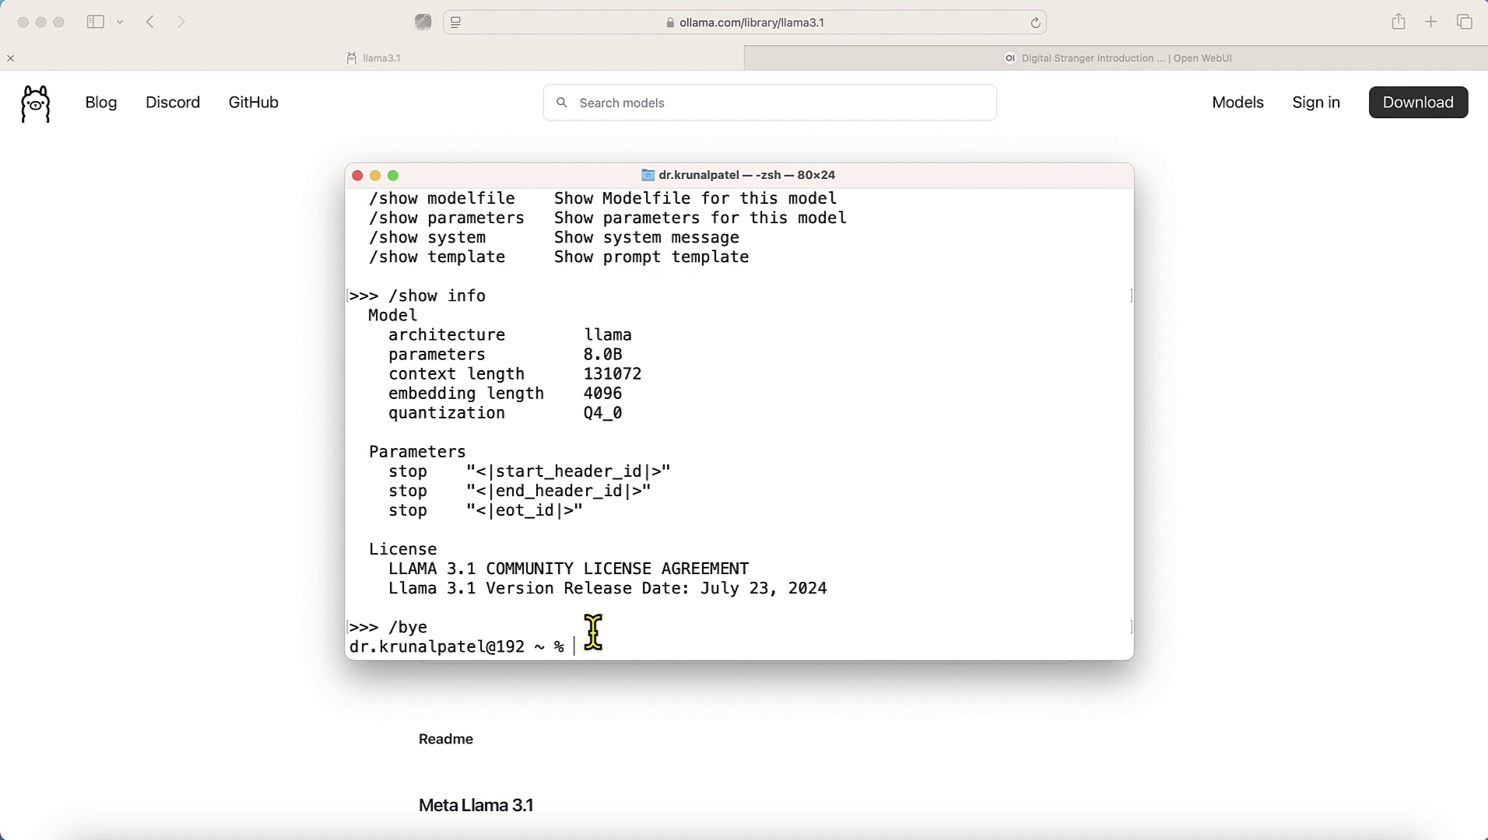
scroll(612, 373, "up", 20)
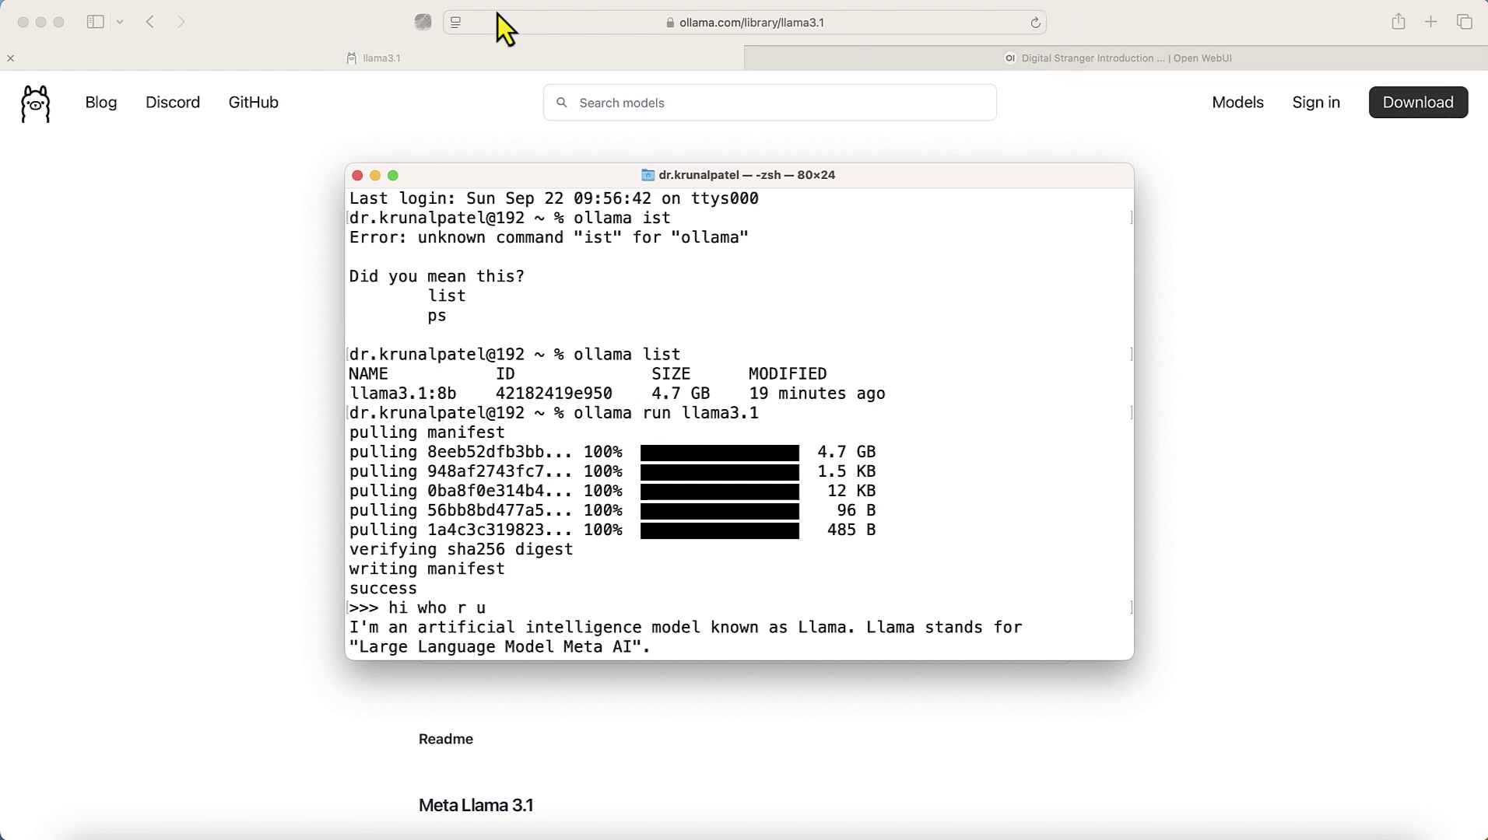
- Bring Safari forward on the llama3.1 page and start typing 'ollama' in the address bar
left_click(579, 27)
left_click(580, 27)
type("o")
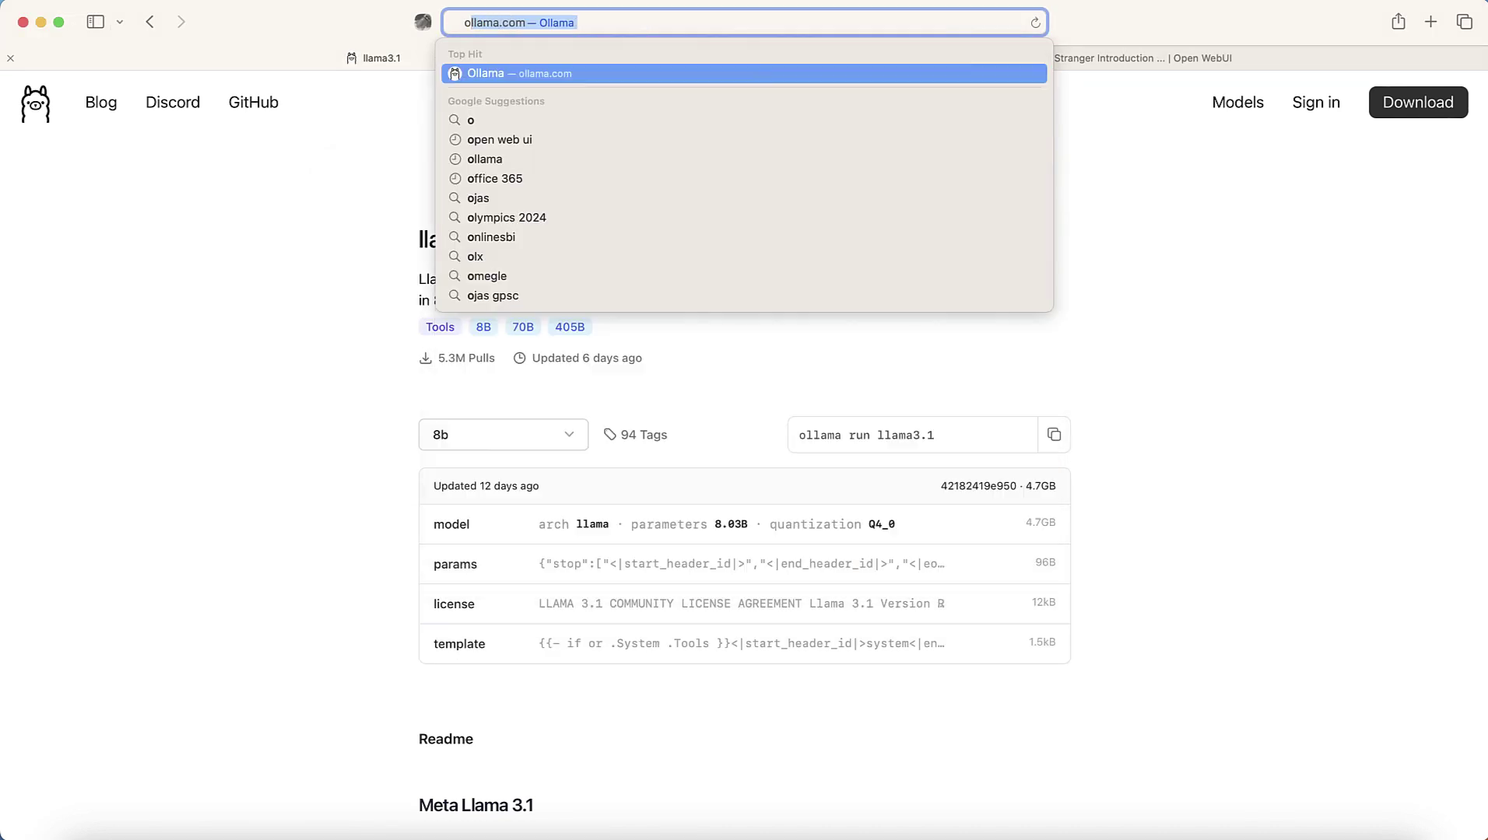
type("l")
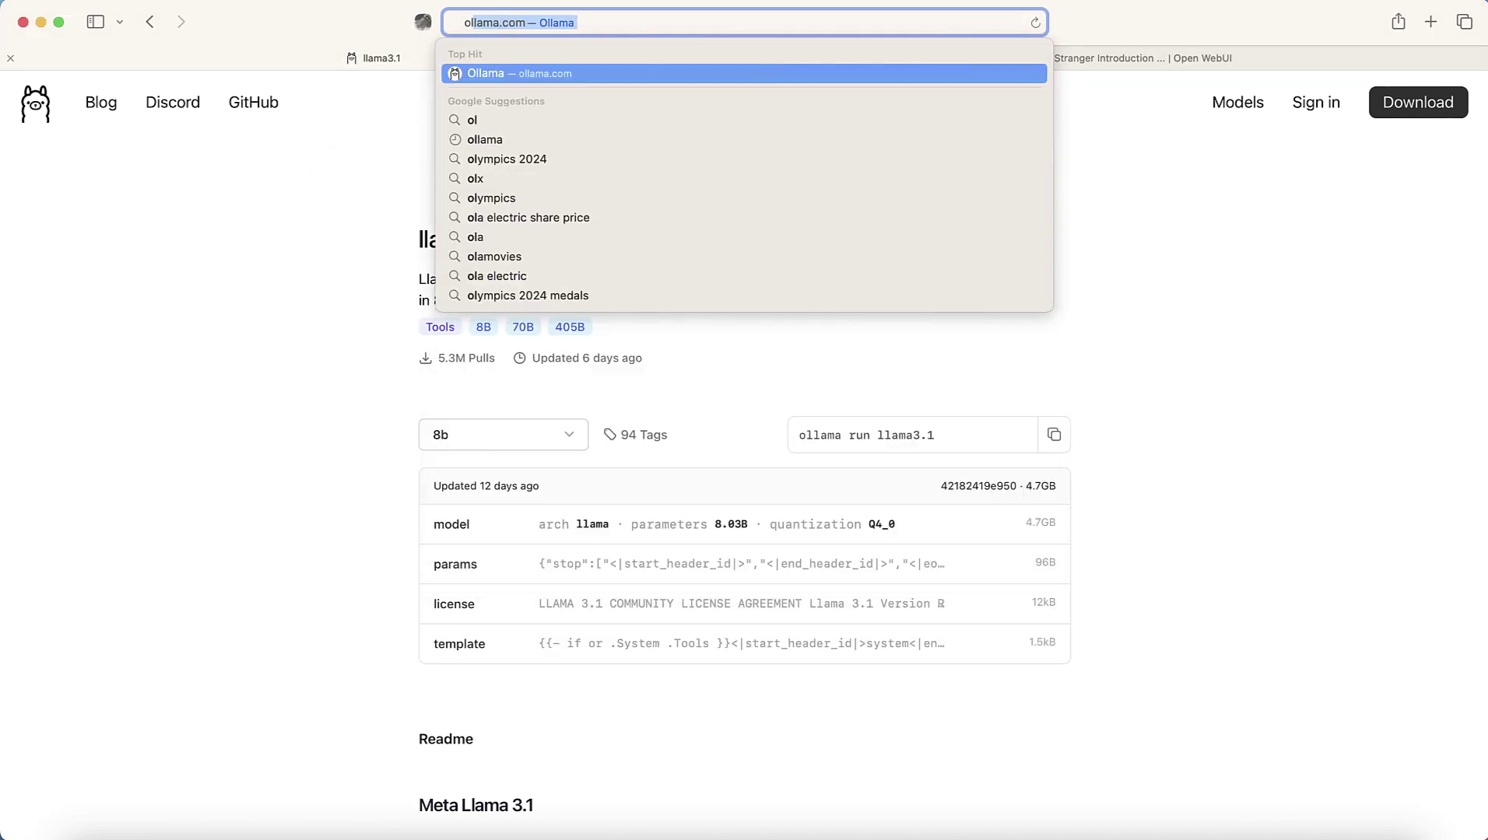
type("lnm")
key("BackSpace")
key("BackSpace")
- Finish typing 'ollama' and open the ollama GitHub suggestion
type("ma")
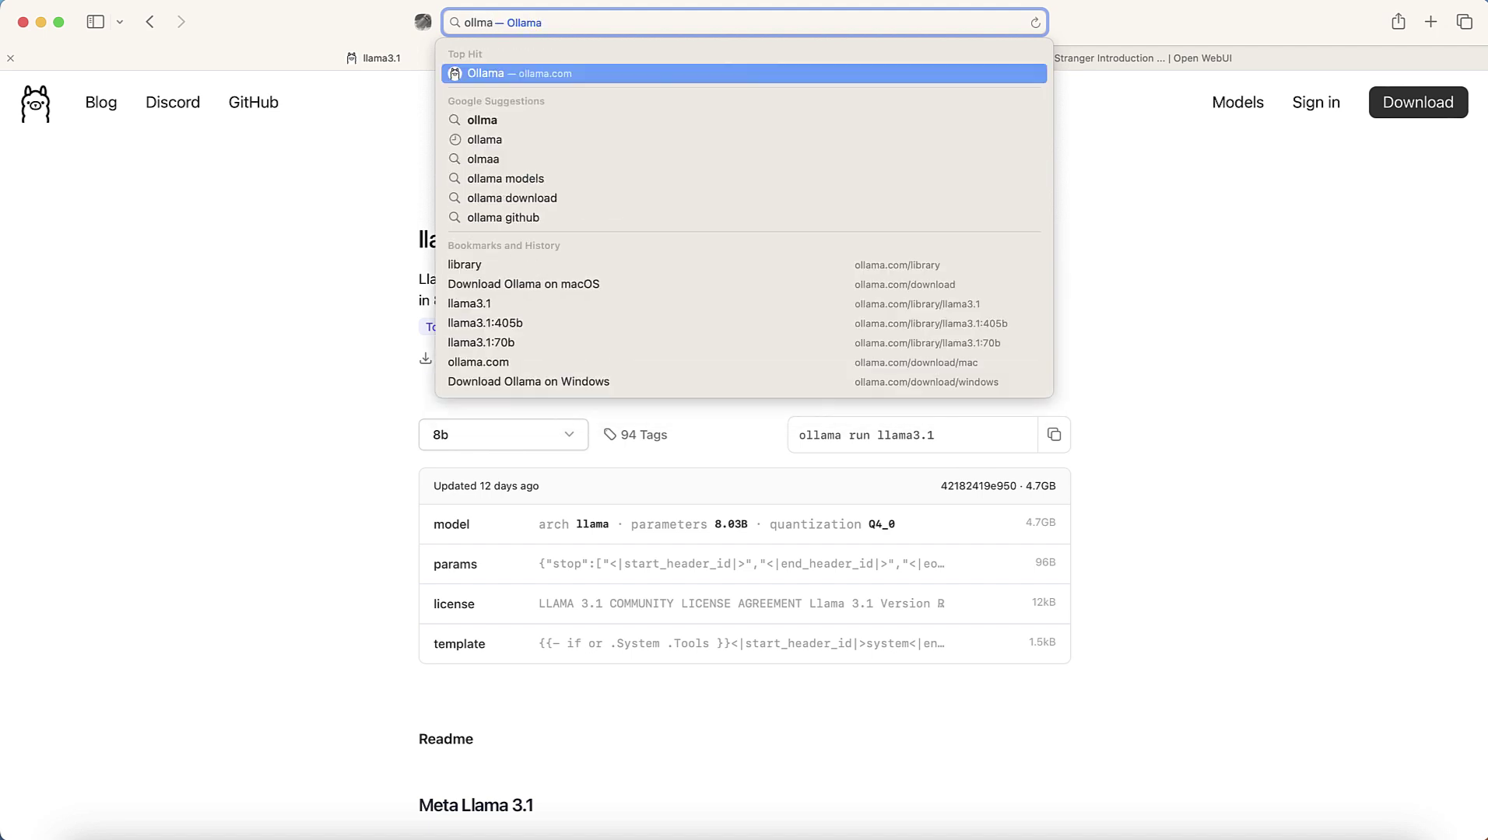
key("BackSpace")
key("BackSpace")
type("ama")
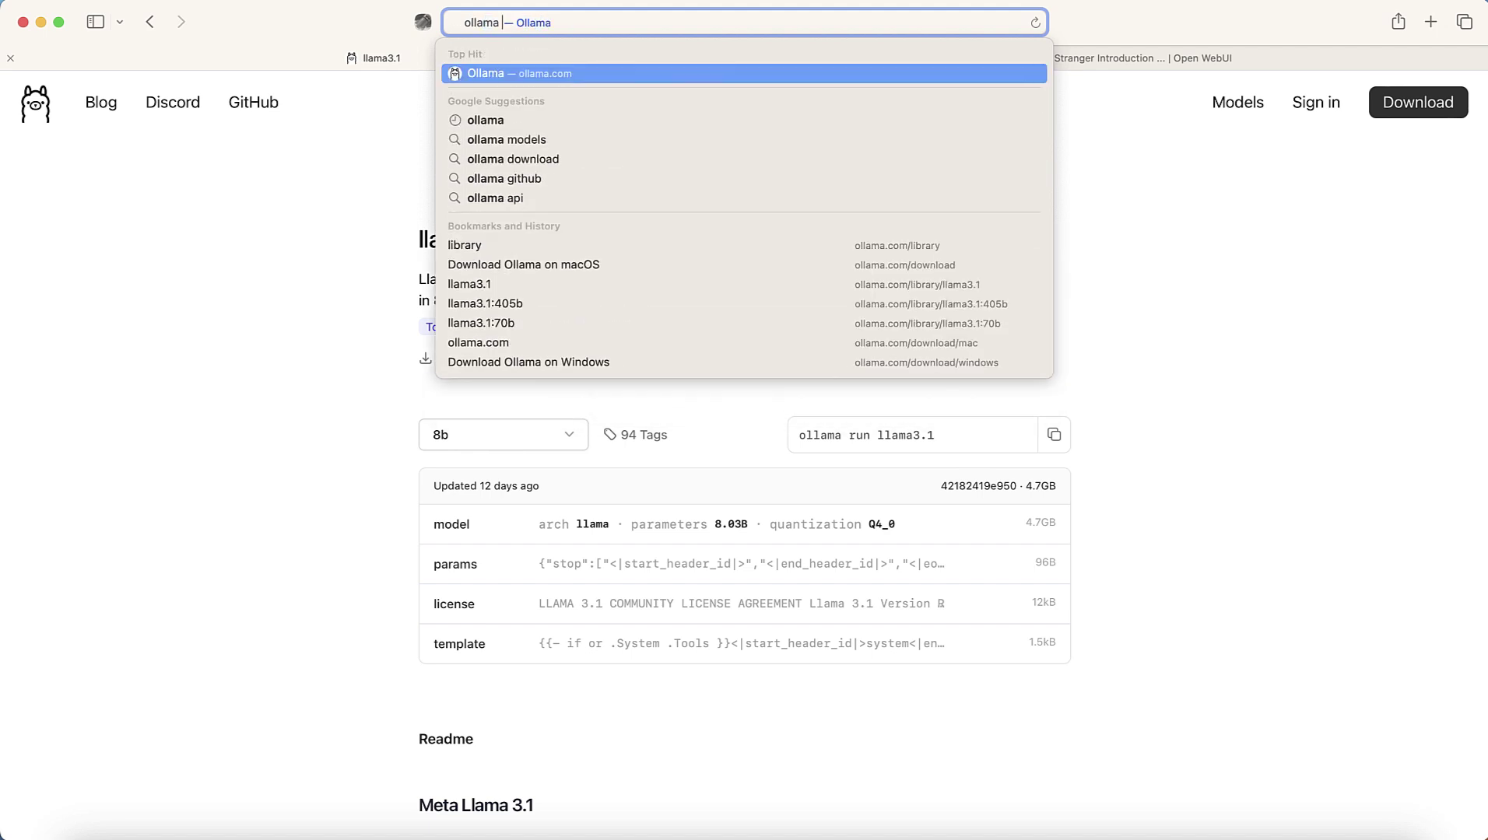
key("Down")
key("Down")
key("Down")
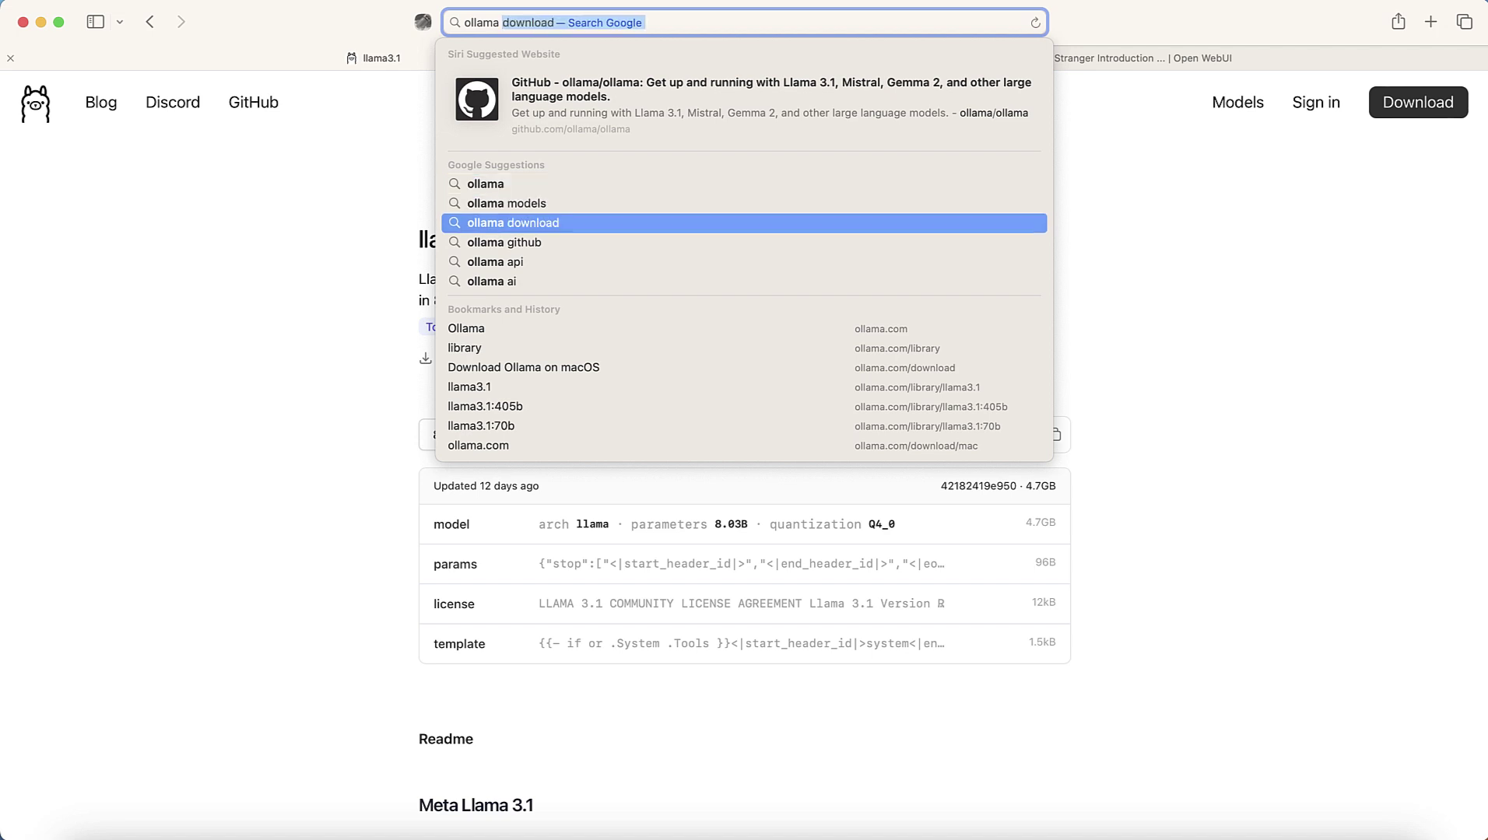
key("Return")
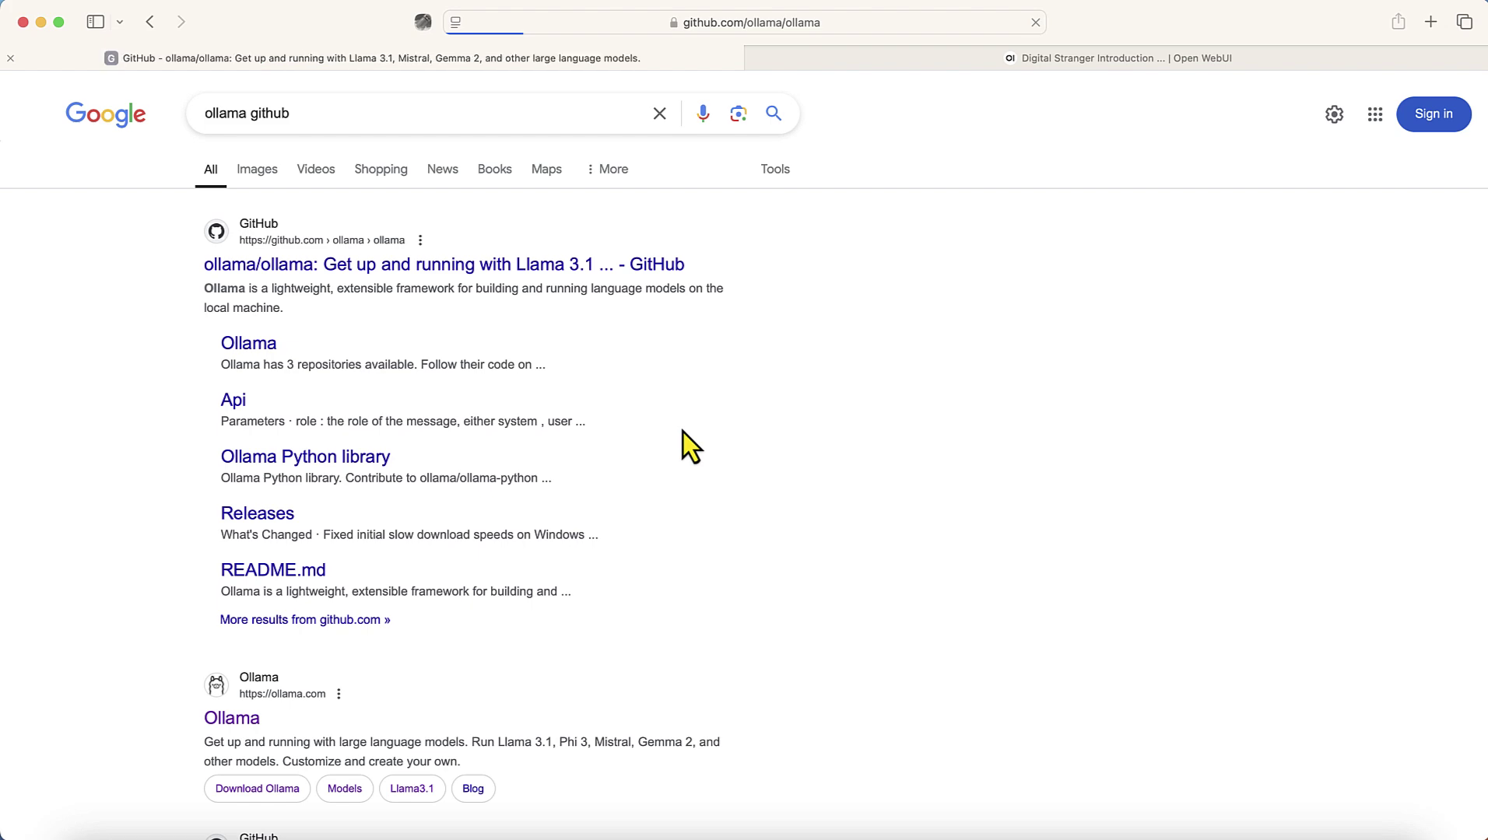
- Scroll the ollama README down to the 'Customize a prompt' Modelfile example
scroll(814, 471, "down", 20)
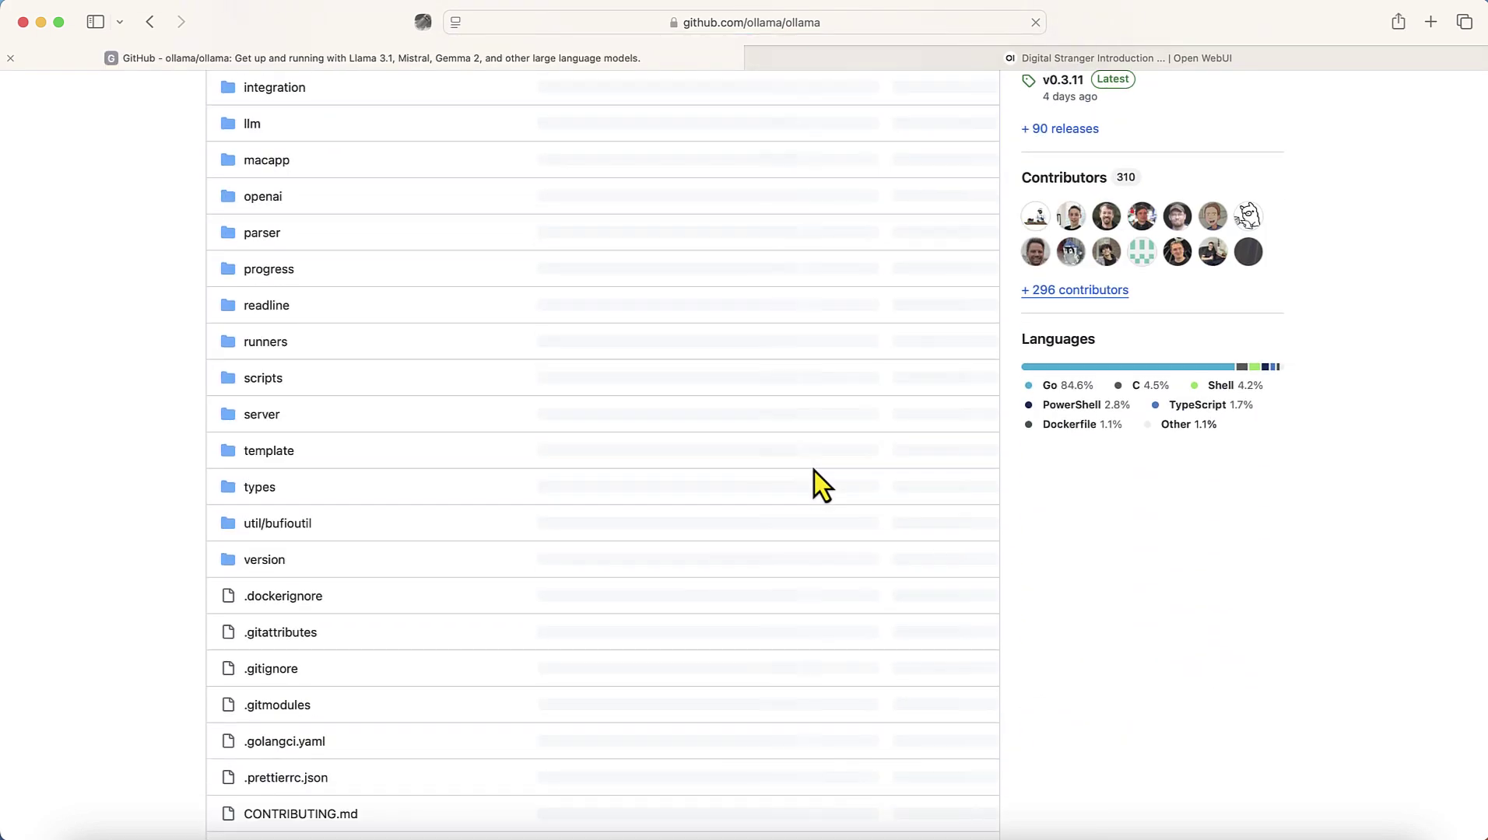
scroll(814, 470, "down", 10)
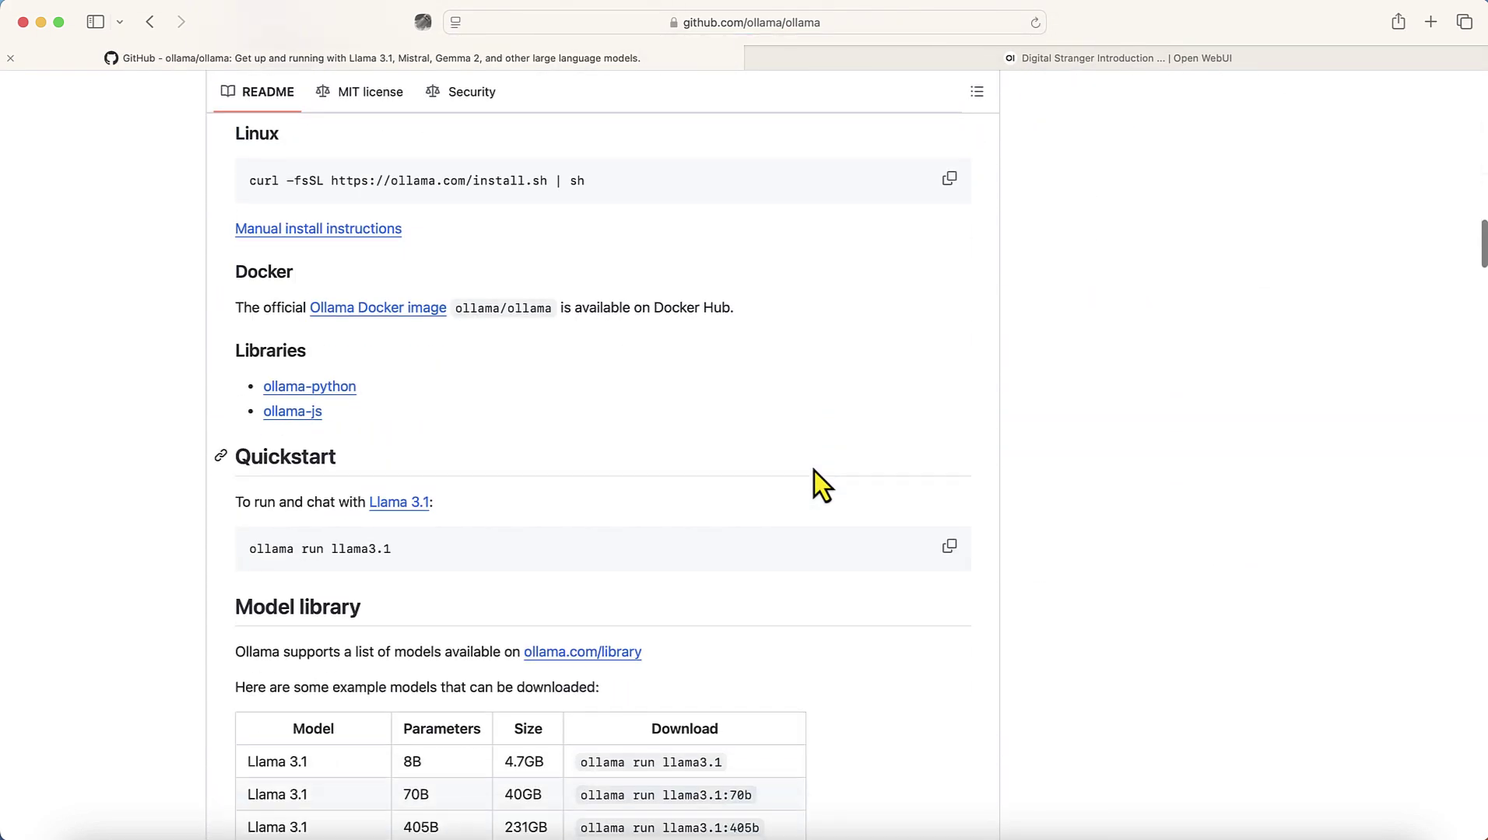
scroll(814, 471, "up", 8)
scroll(813, 471, "down", 15)
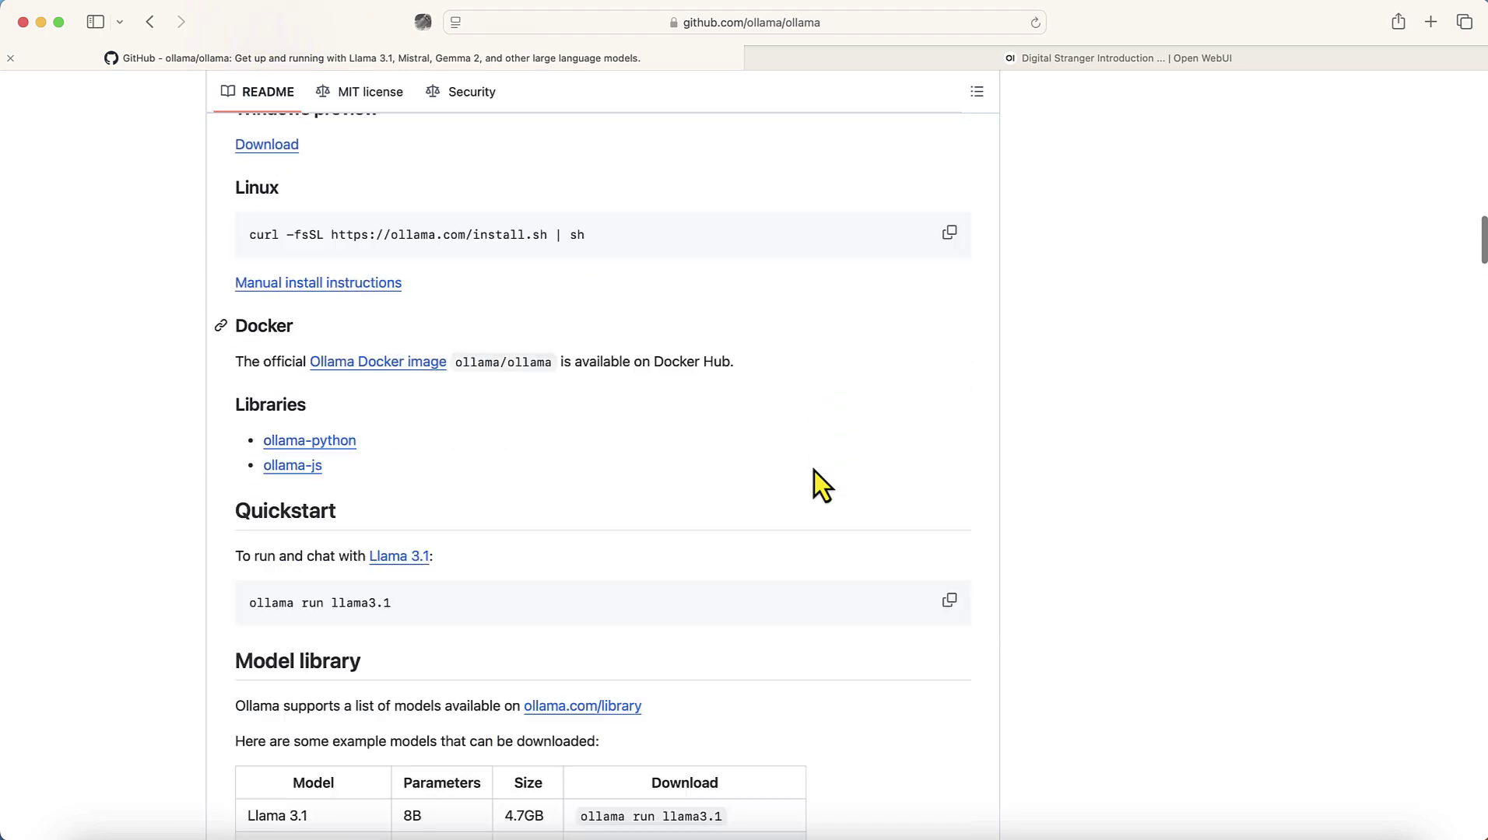
scroll(821, 484, "down", 3)
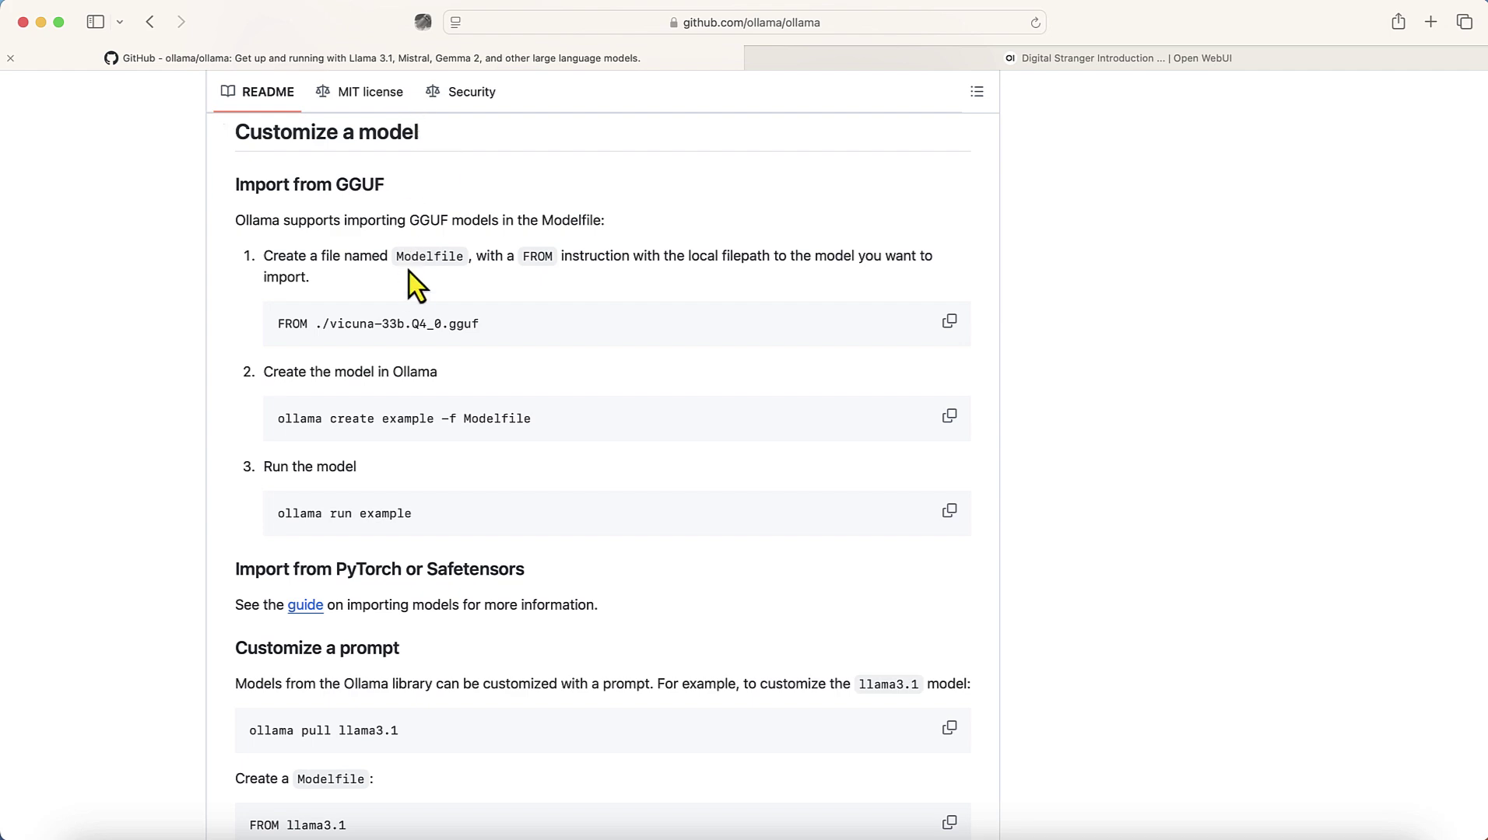
scroll(302, 439, "down", 2)
scroll(301, 439, "down", 8)
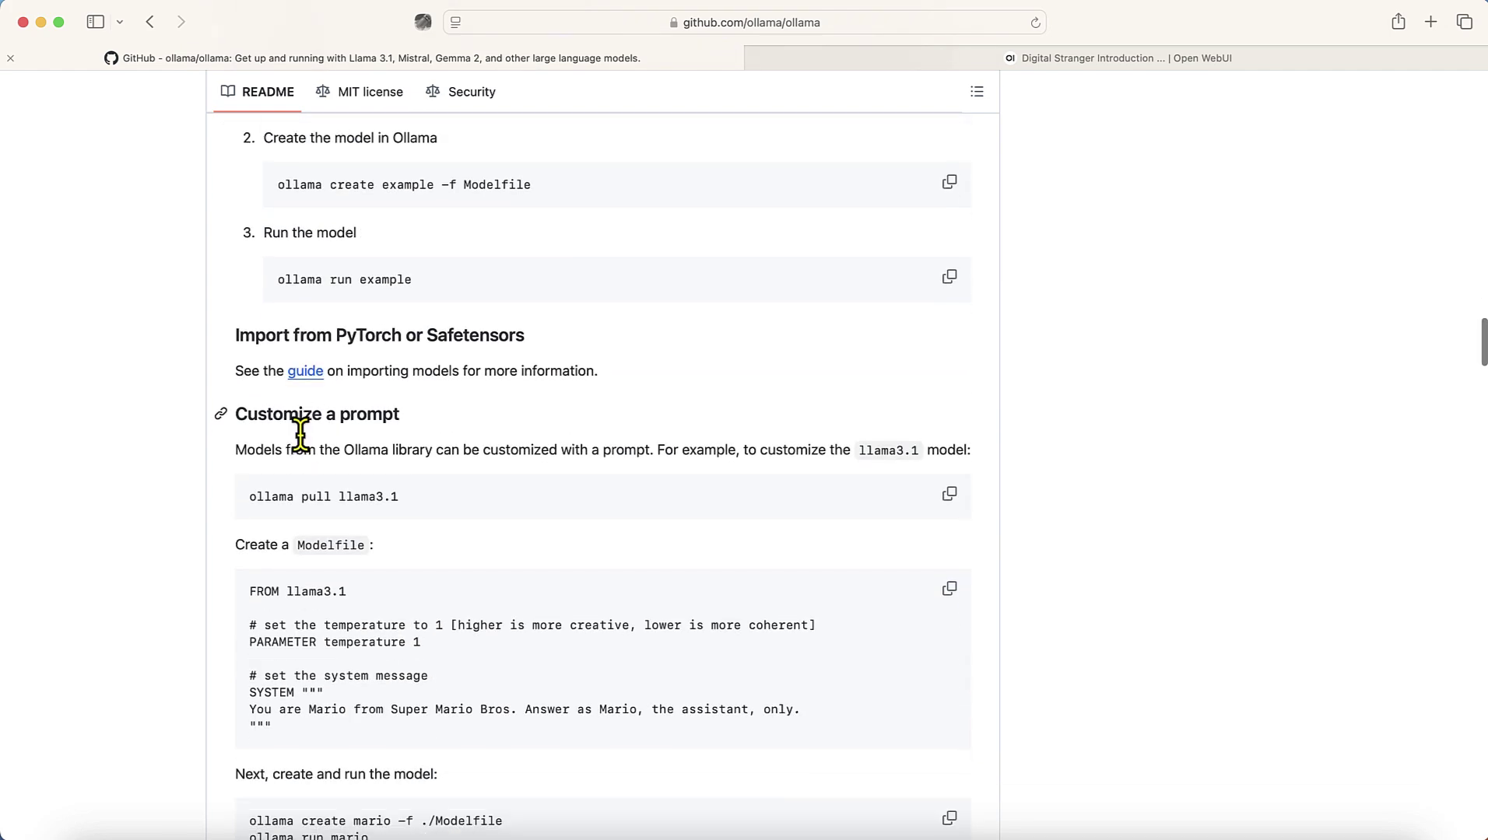
scroll(302, 439, "up", 2)
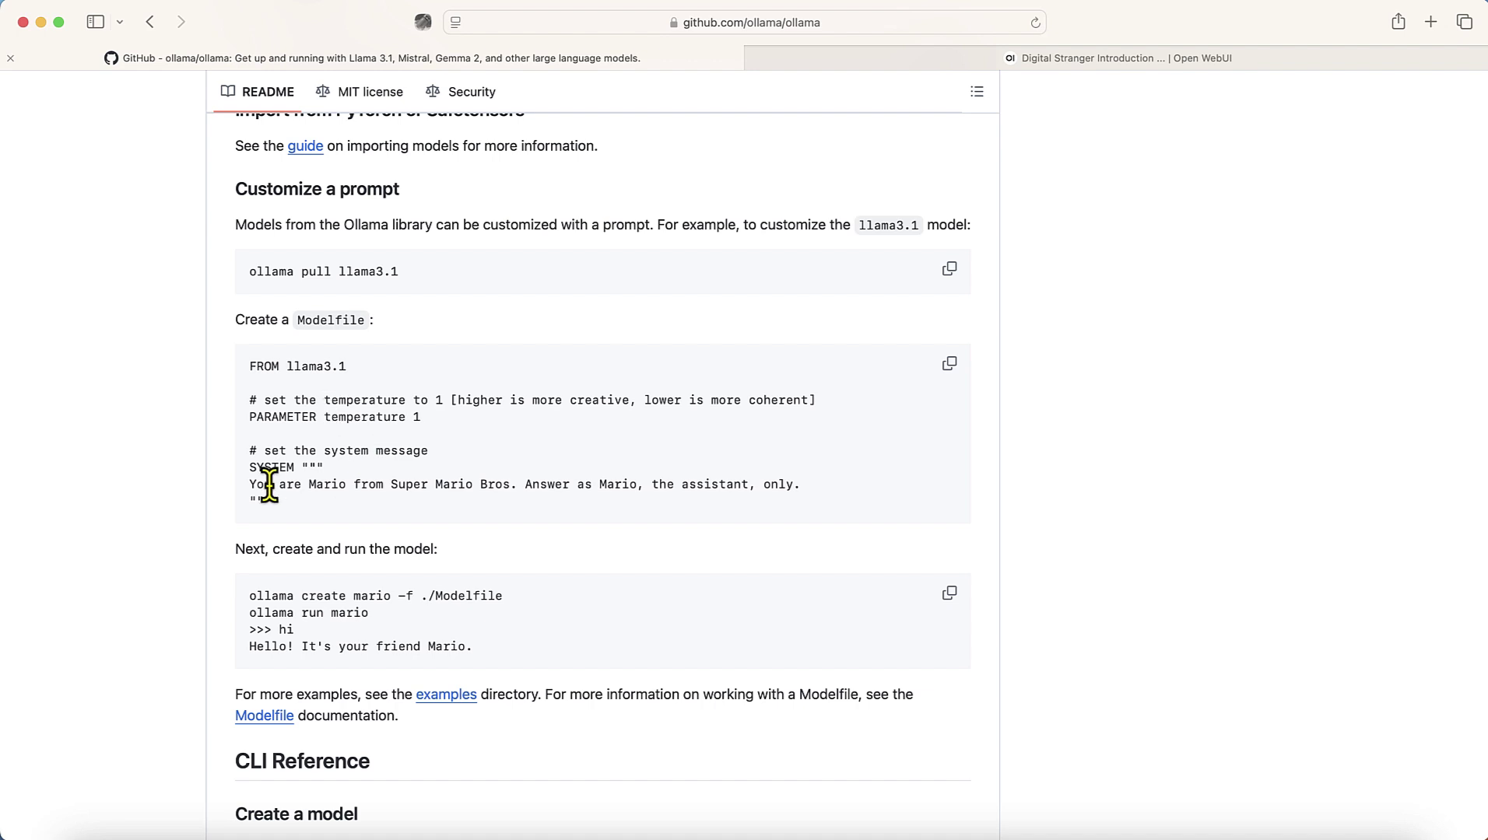
- Read the Modelfile example, highlighting the Mario system message and the ollama create/run mario commands
left_click_drag(249, 485, 603, 502)
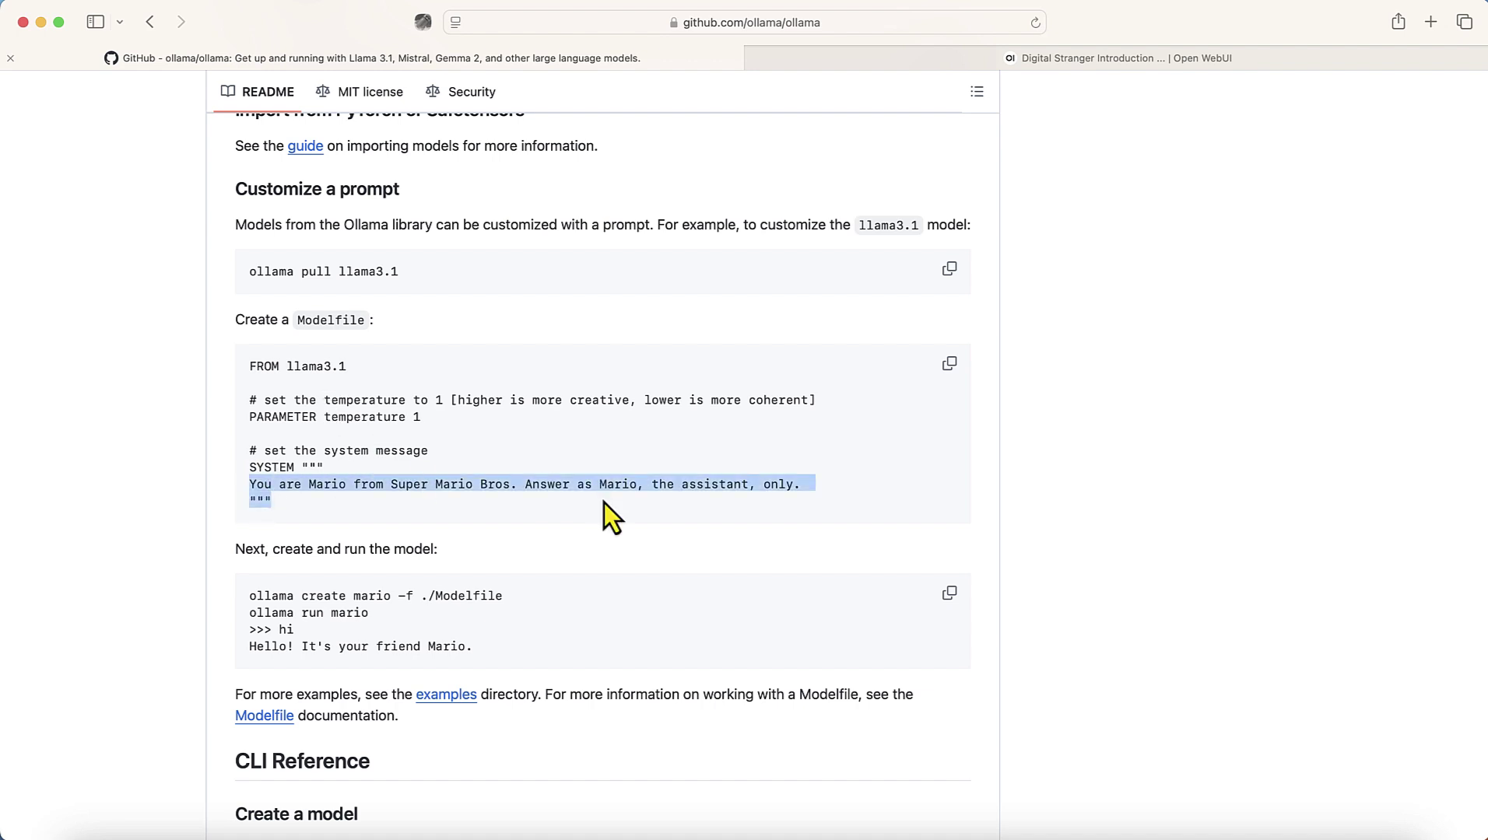
left_click(603, 502)
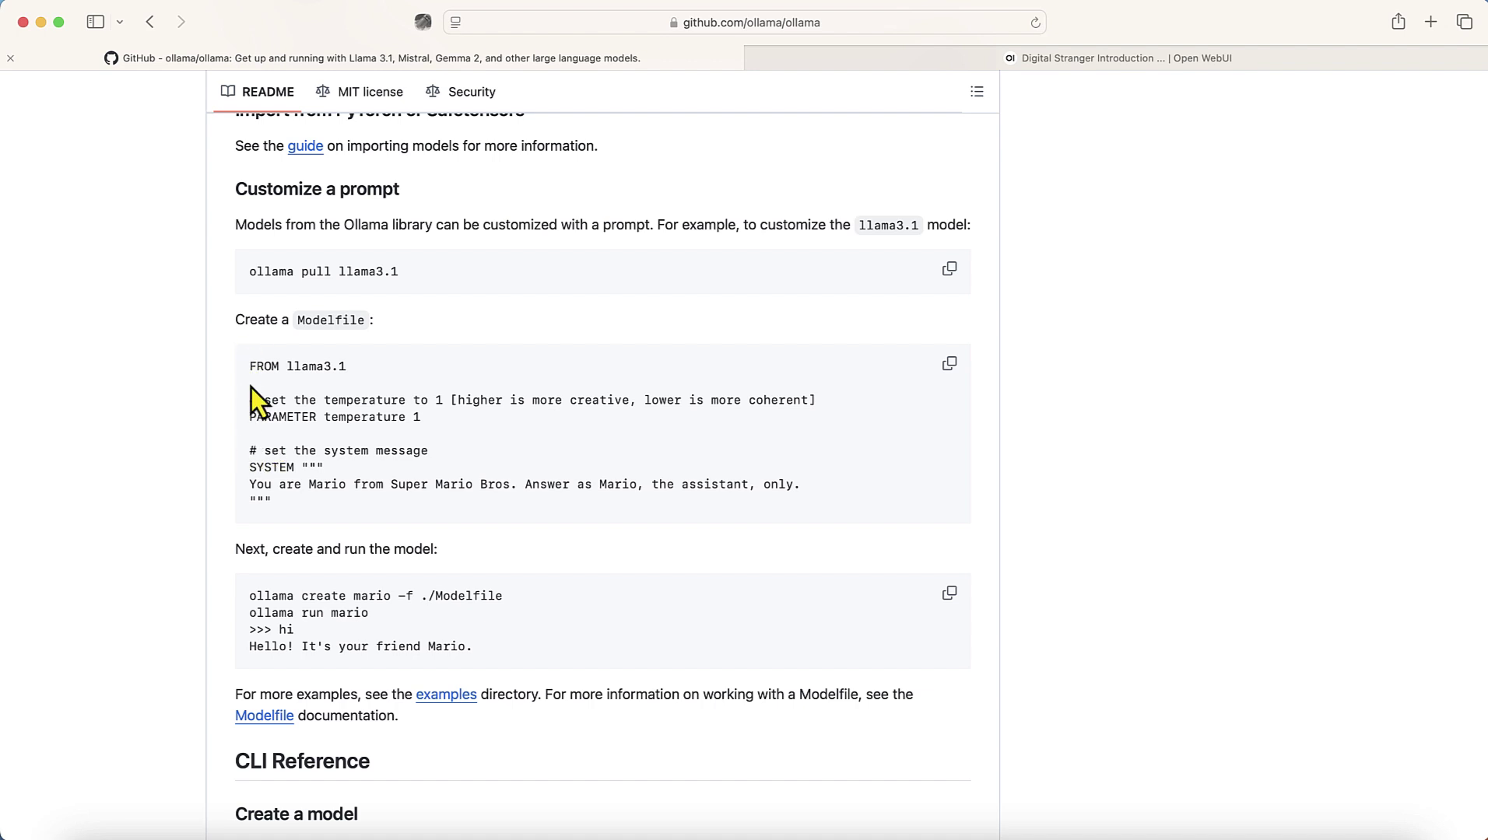
left_click_drag(249, 399, 360, 526)
left_click(359, 526)
scroll(359, 527, "down", 3)
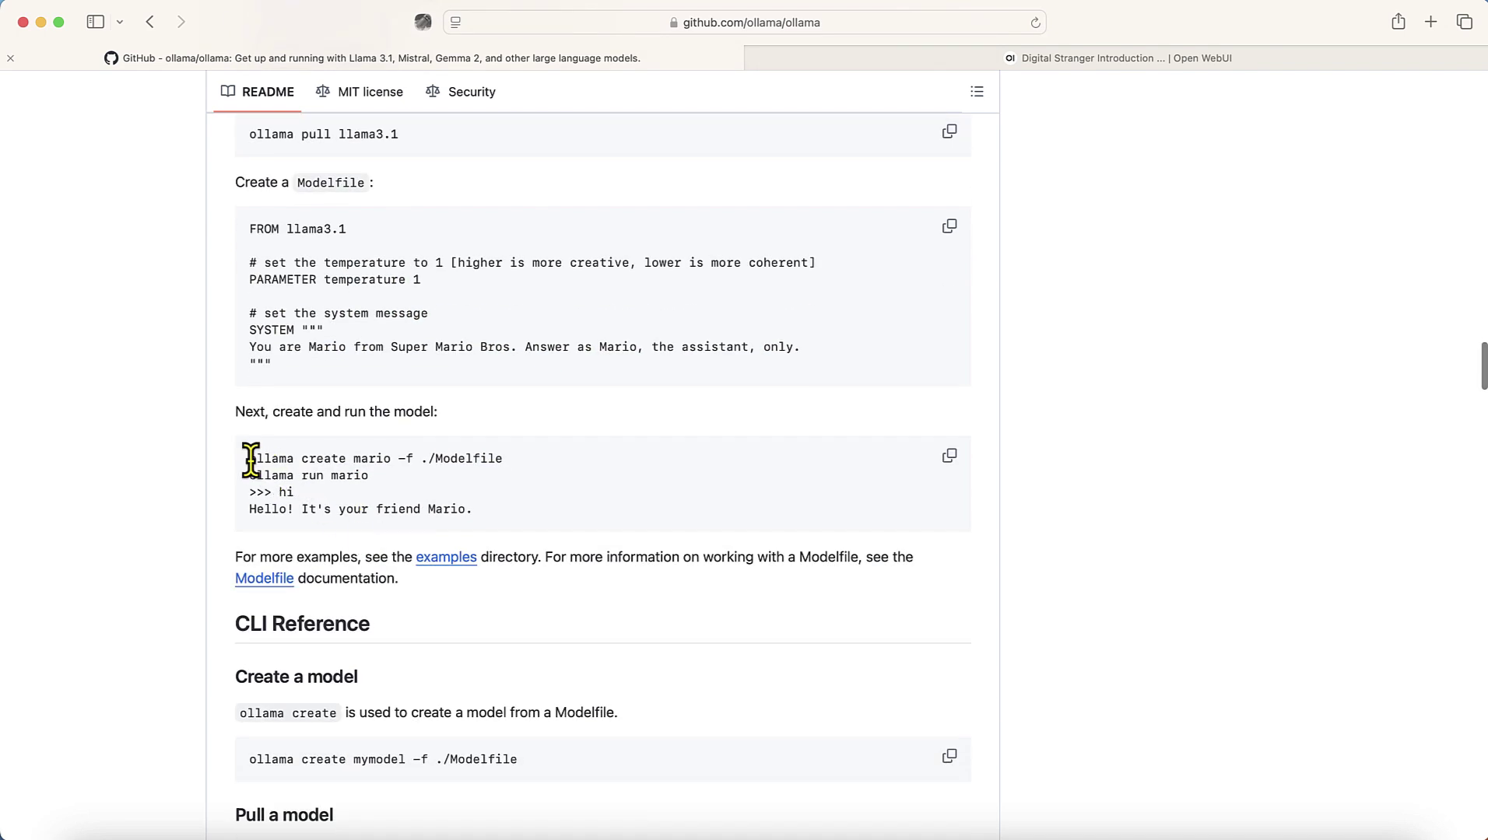
left_click_drag(251, 461, 524, 461)
left_click_drag(249, 477, 377, 479)
left_click(378, 478)
- Review the CLI Reference's ollama pull llama3.1, ollama rm llama3.1 and my-model copy commands
scroll(345, 631, "down", 4)
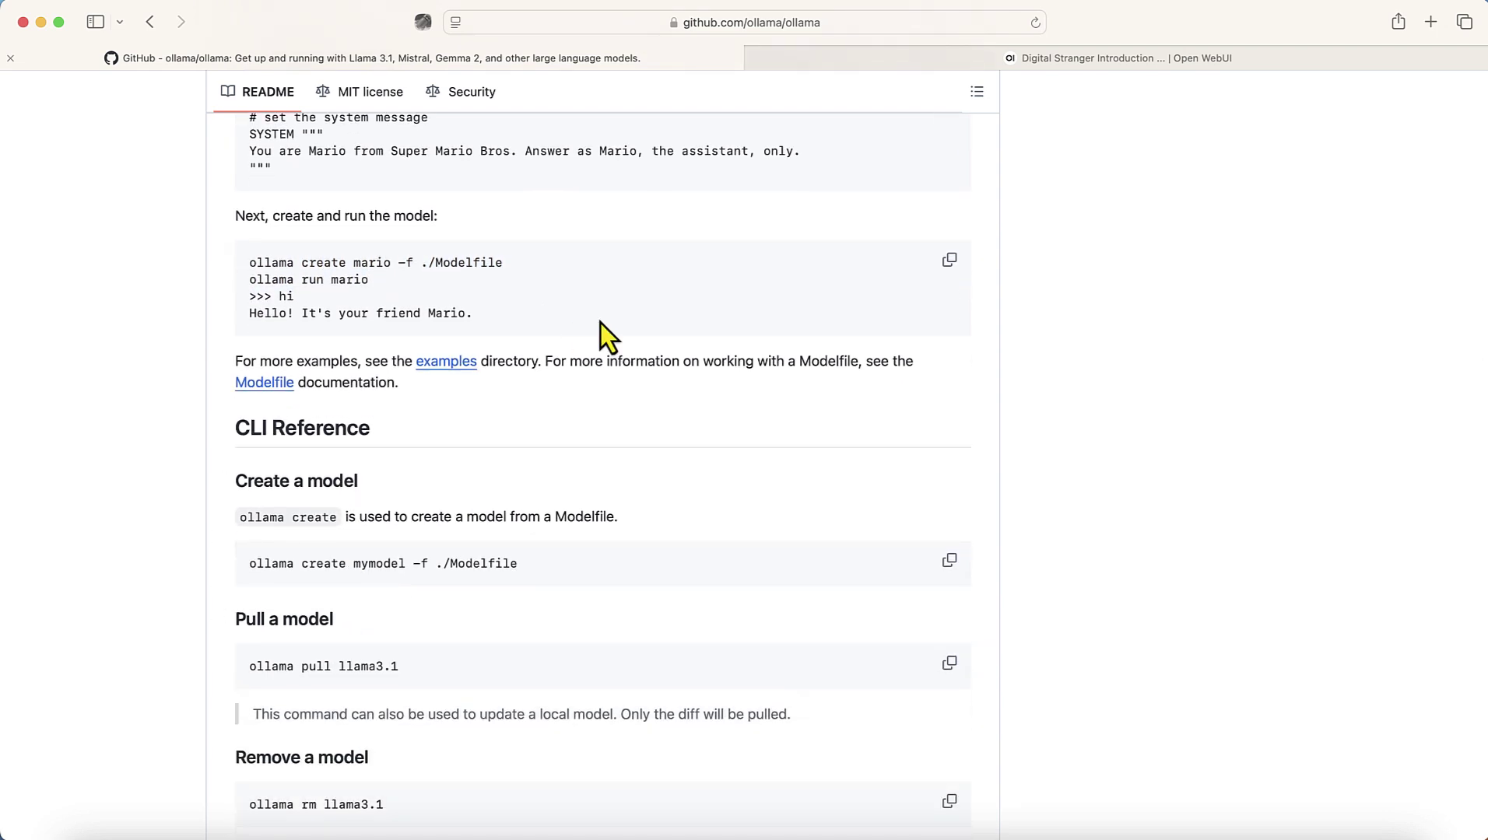
scroll(572, 393, "down", 3)
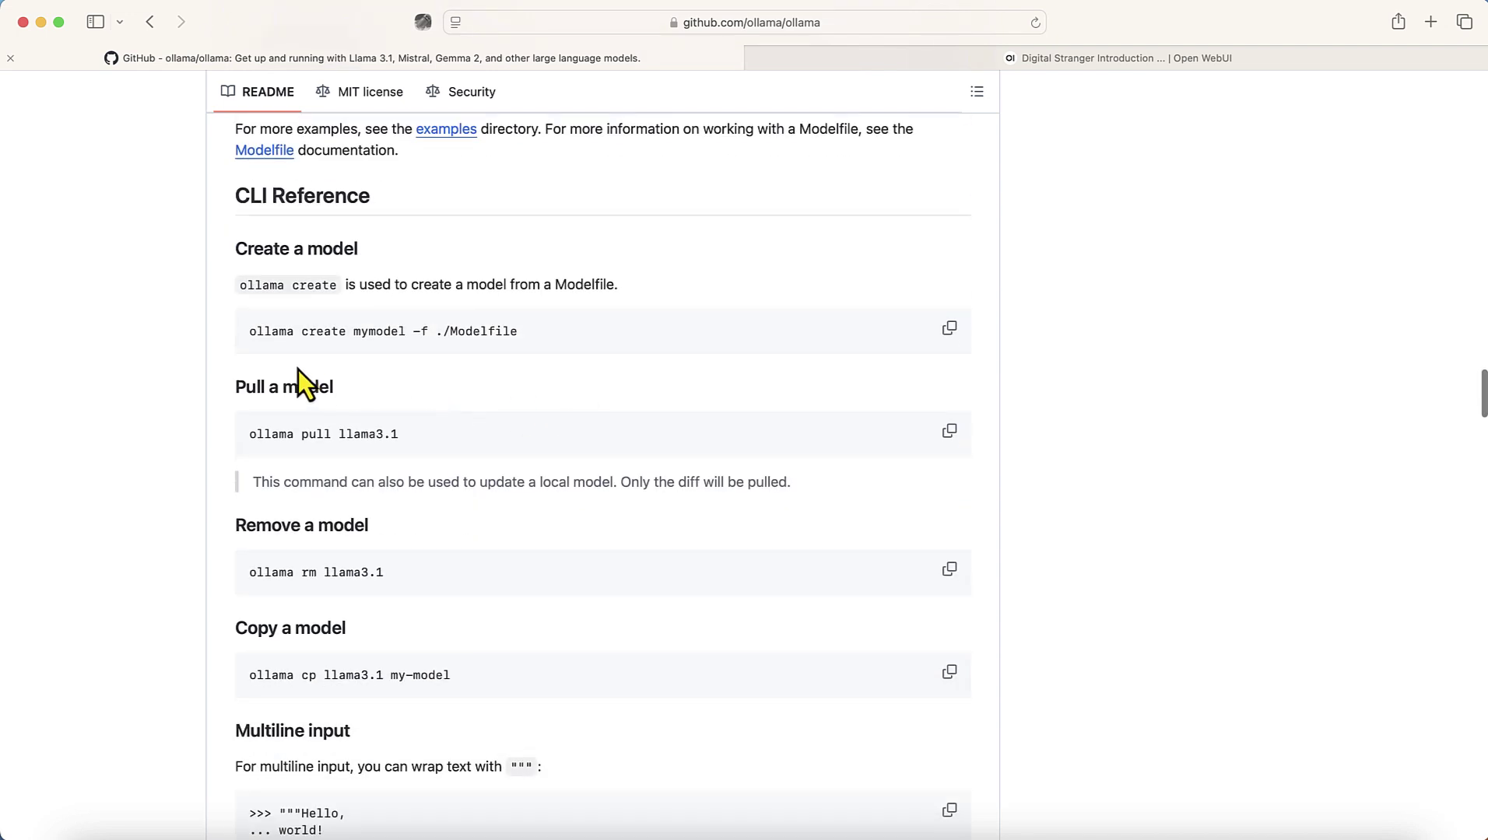
left_click_drag(252, 433, 412, 438)
left_click_drag(249, 571, 411, 569)
left_click(454, 576)
scroll(463, 563, "down", 3)
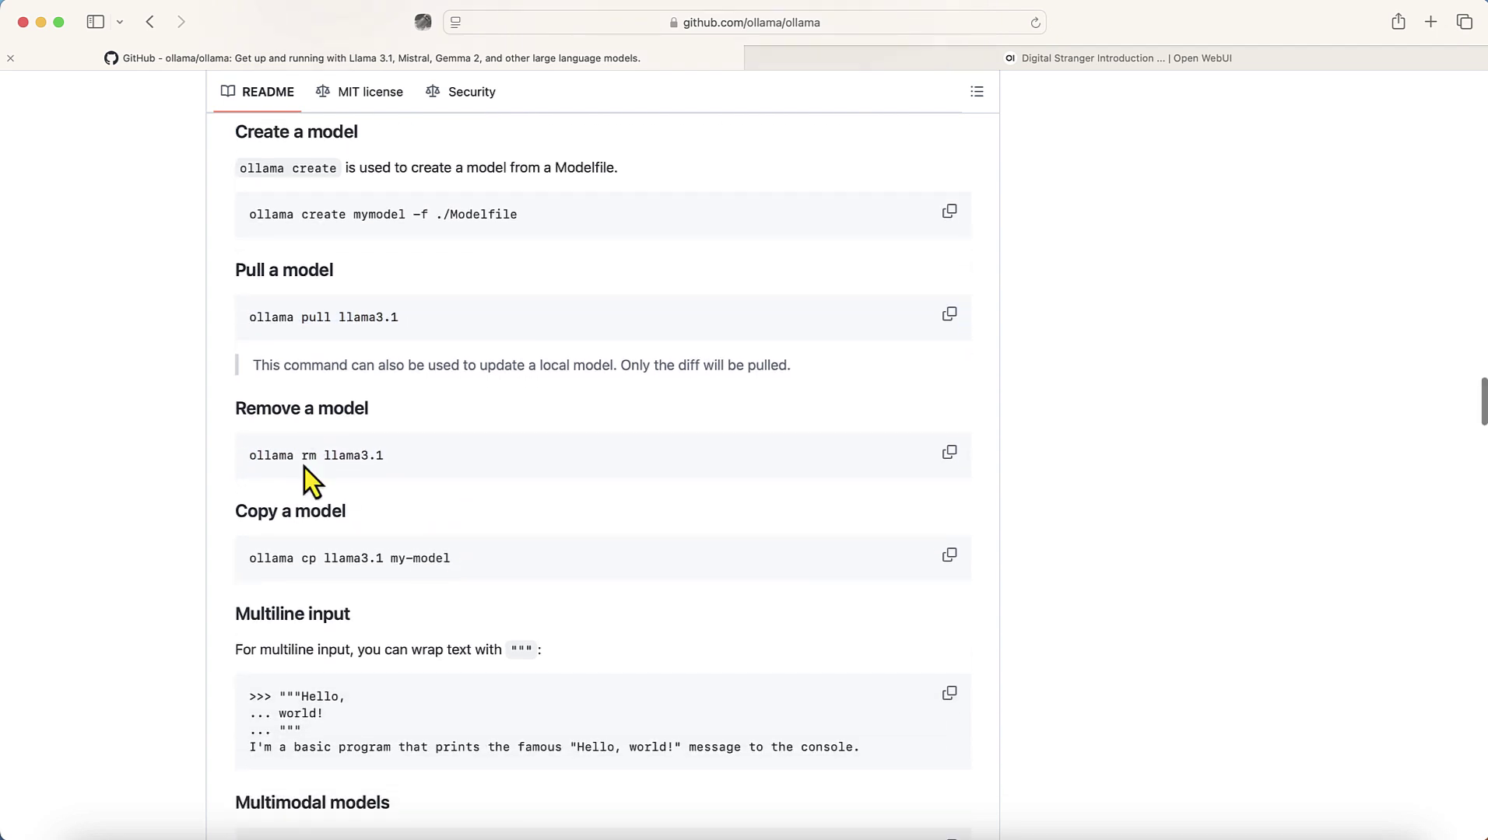
left_click_drag(393, 558, 464, 558)
left_click(464, 558)
- Highlight the ollama list command and copy the ollama ps command to the clipboard
scroll(345, 618, "down", 5)
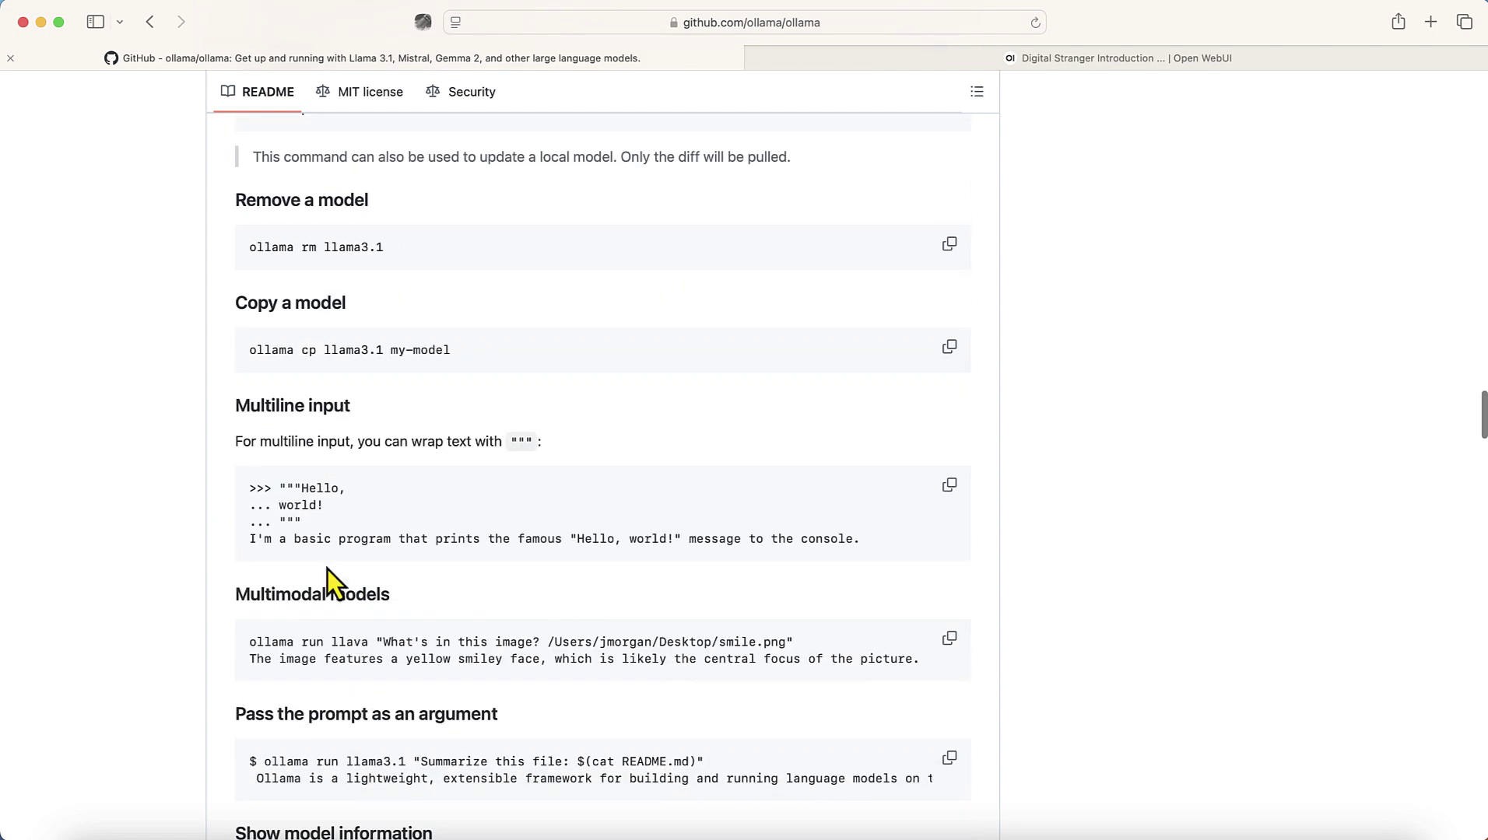
scroll(398, 523, "down", 8)
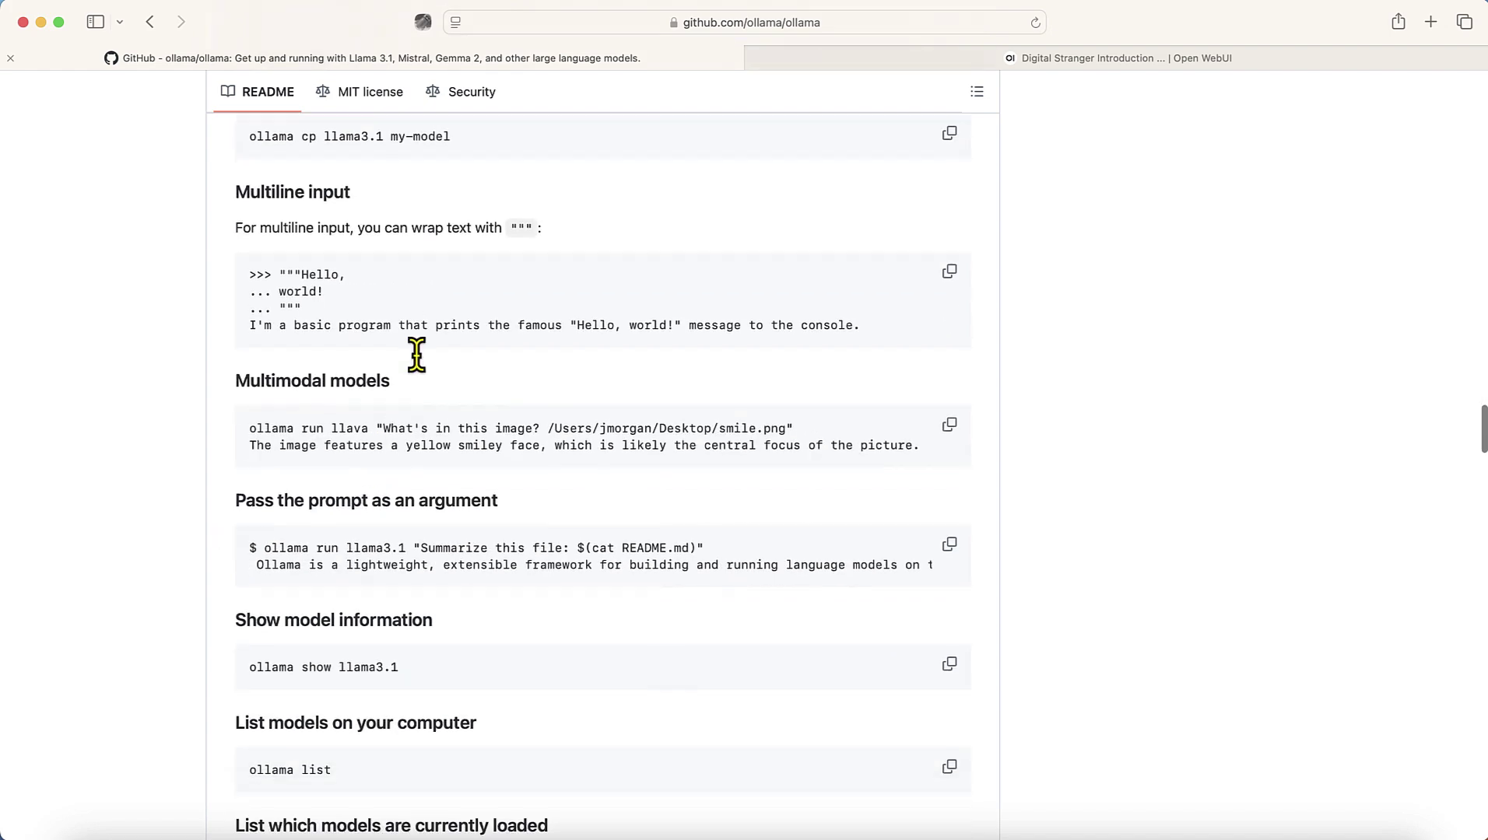
scroll(417, 359, "down", 3)
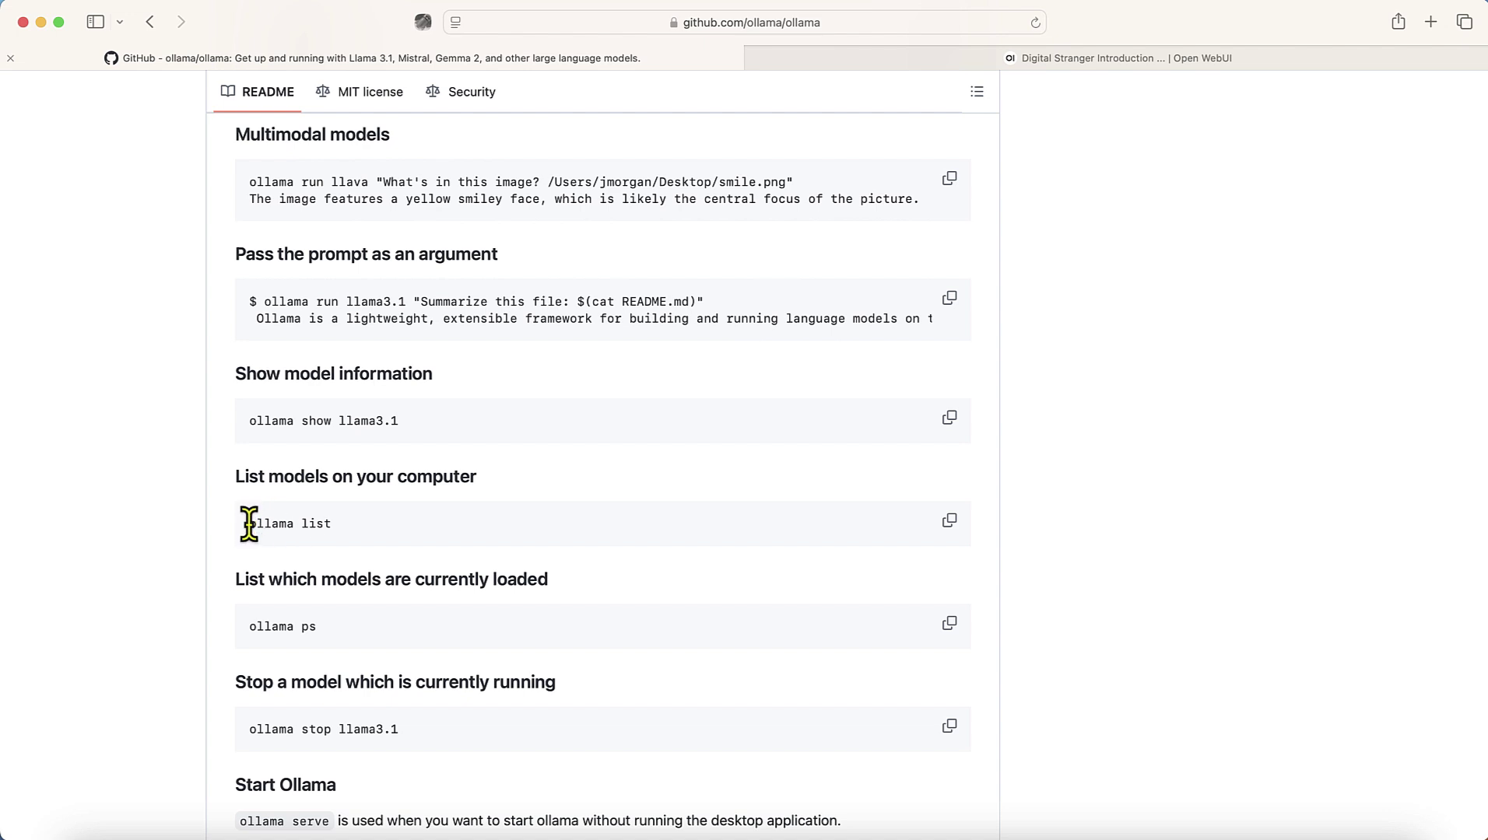
left_click_drag(248, 522, 369, 531)
left_click(342, 533)
scroll(354, 557, "down", 3)
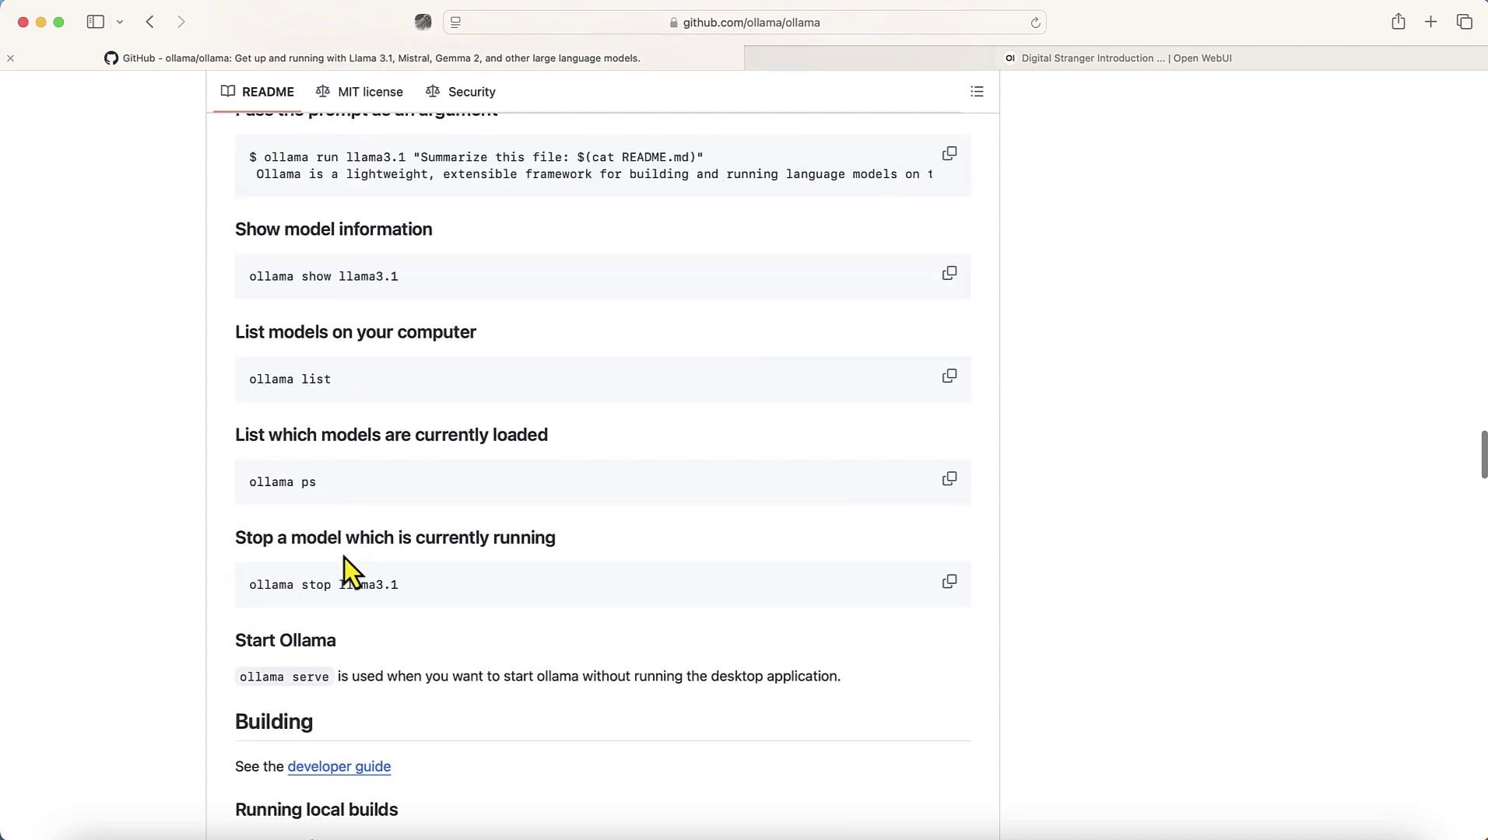
left_click_drag(247, 481, 363, 490)
left_click(949, 480)
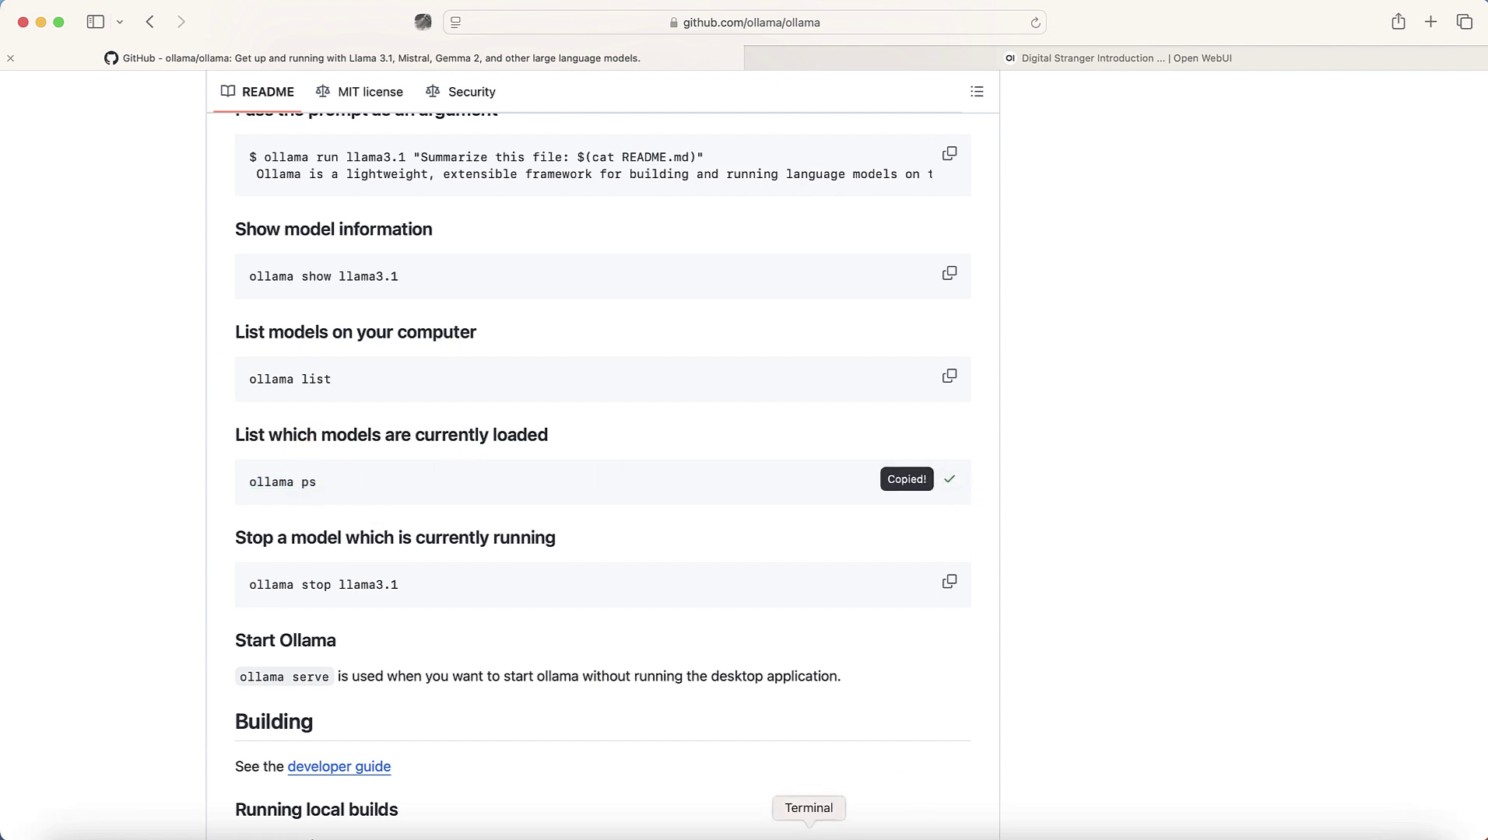
left_click(807, 831)
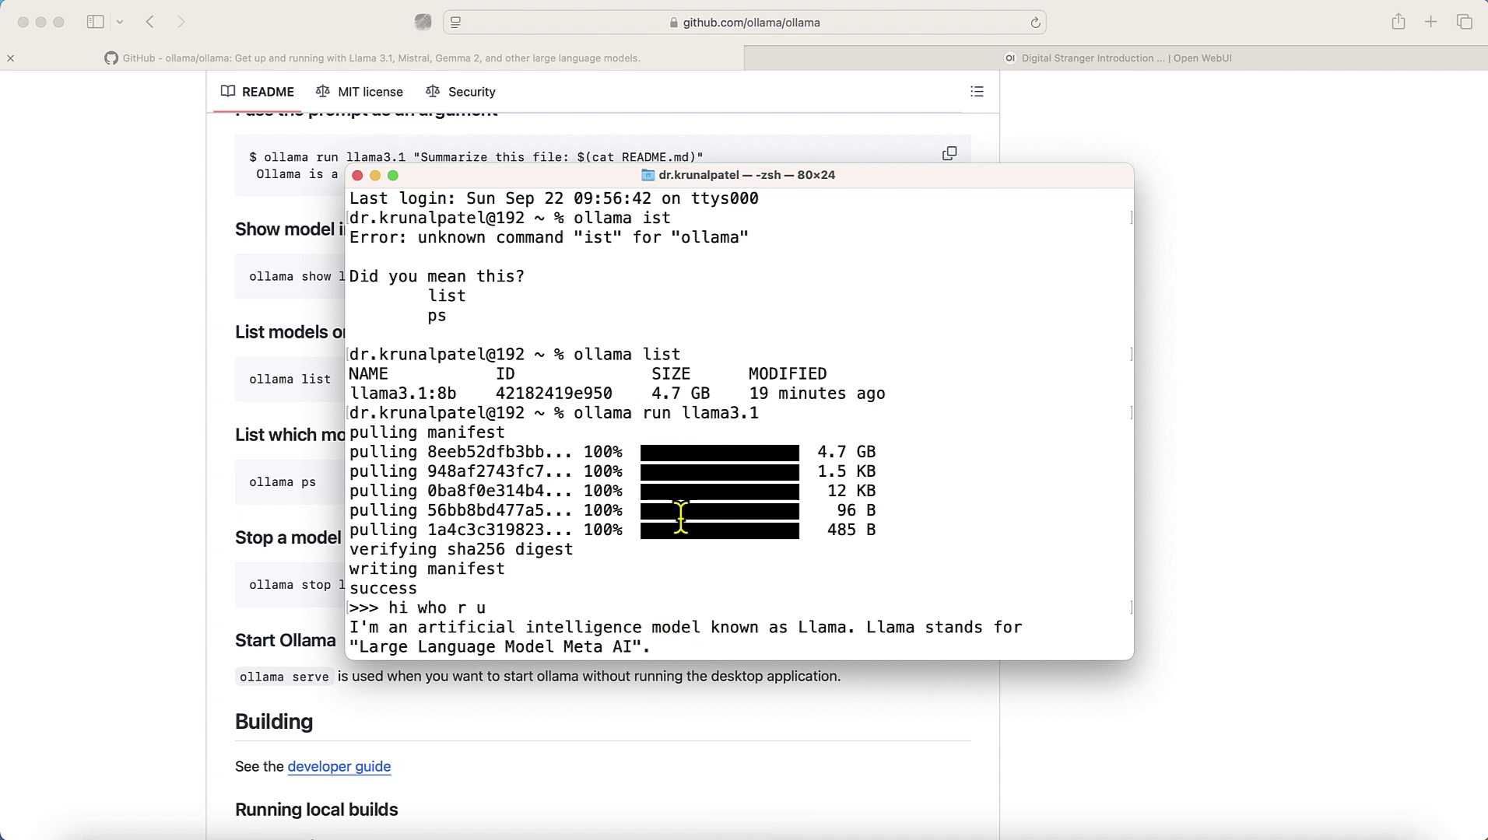
- Run the pasted ollama ps, showing llama3.1:latest loaded at 6.2 GB on 100% CPU
scroll(679, 517, "down", 15)
key("super+v")
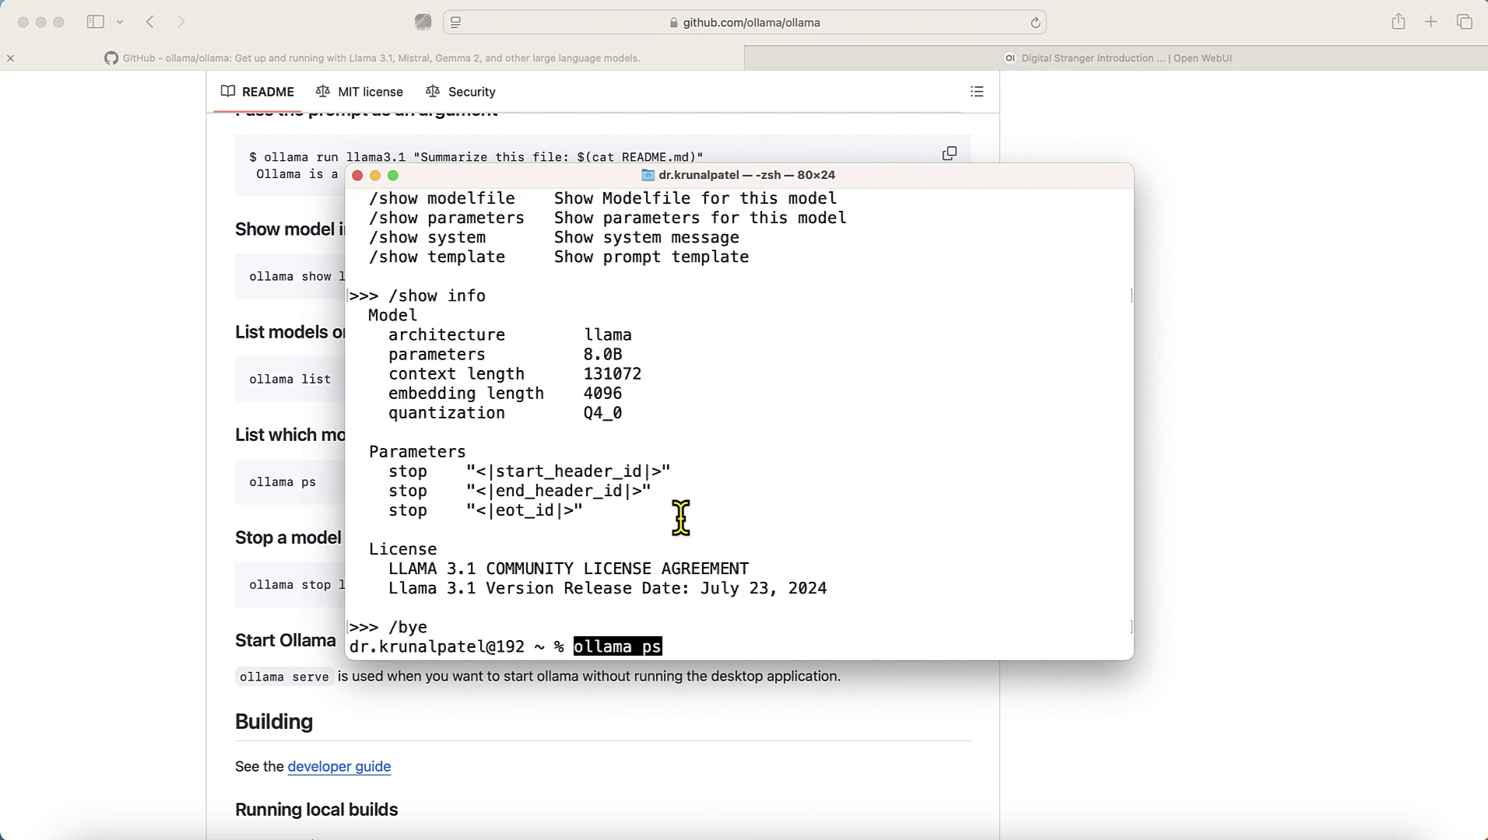
key("Return")
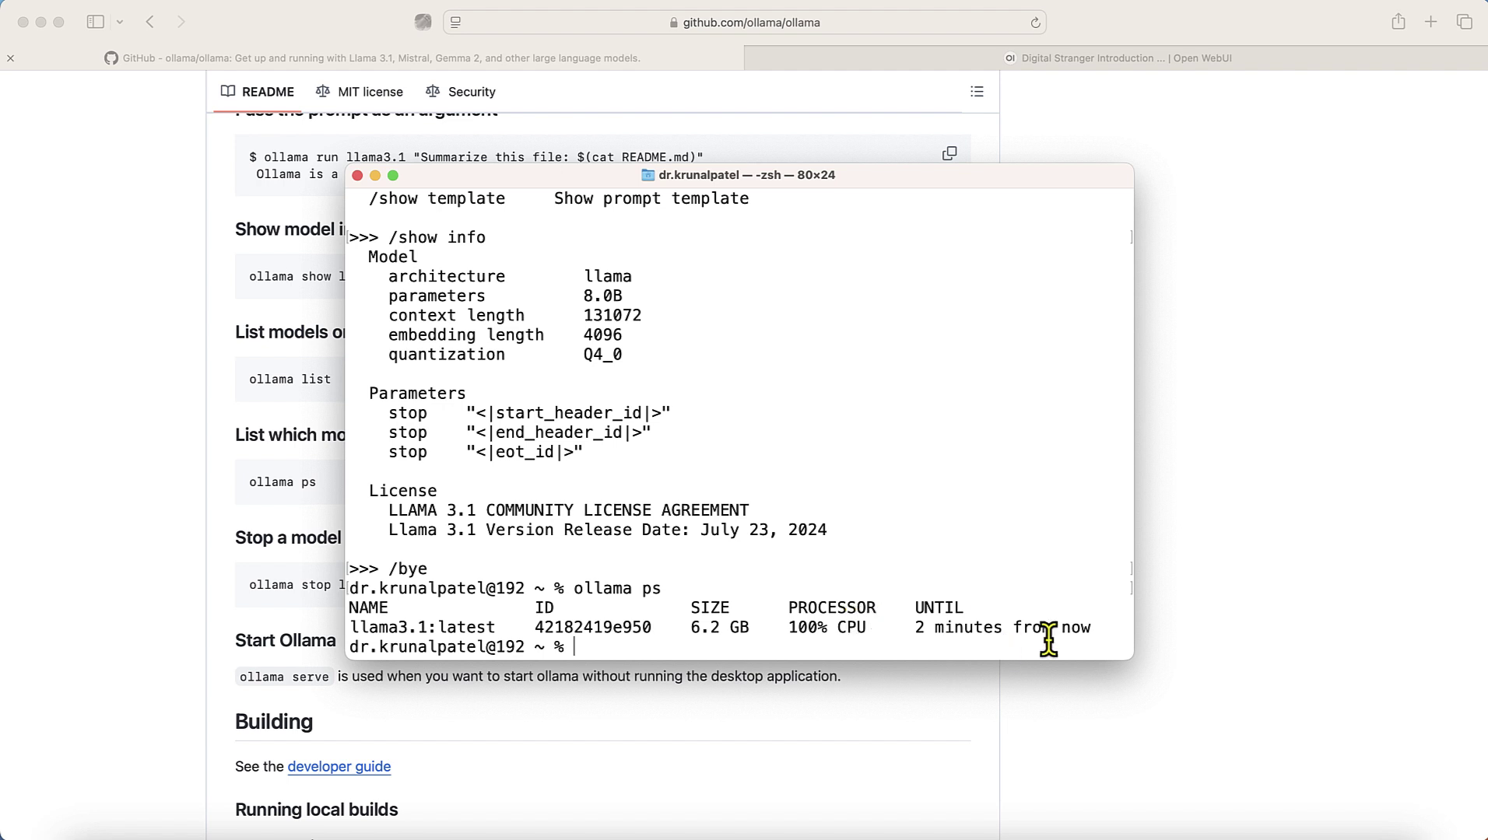
left_click(171, 524)
- Skim the README's Running local builds and REST API sections, then scroll back to the repository header
scroll(483, 614, "down", 4)
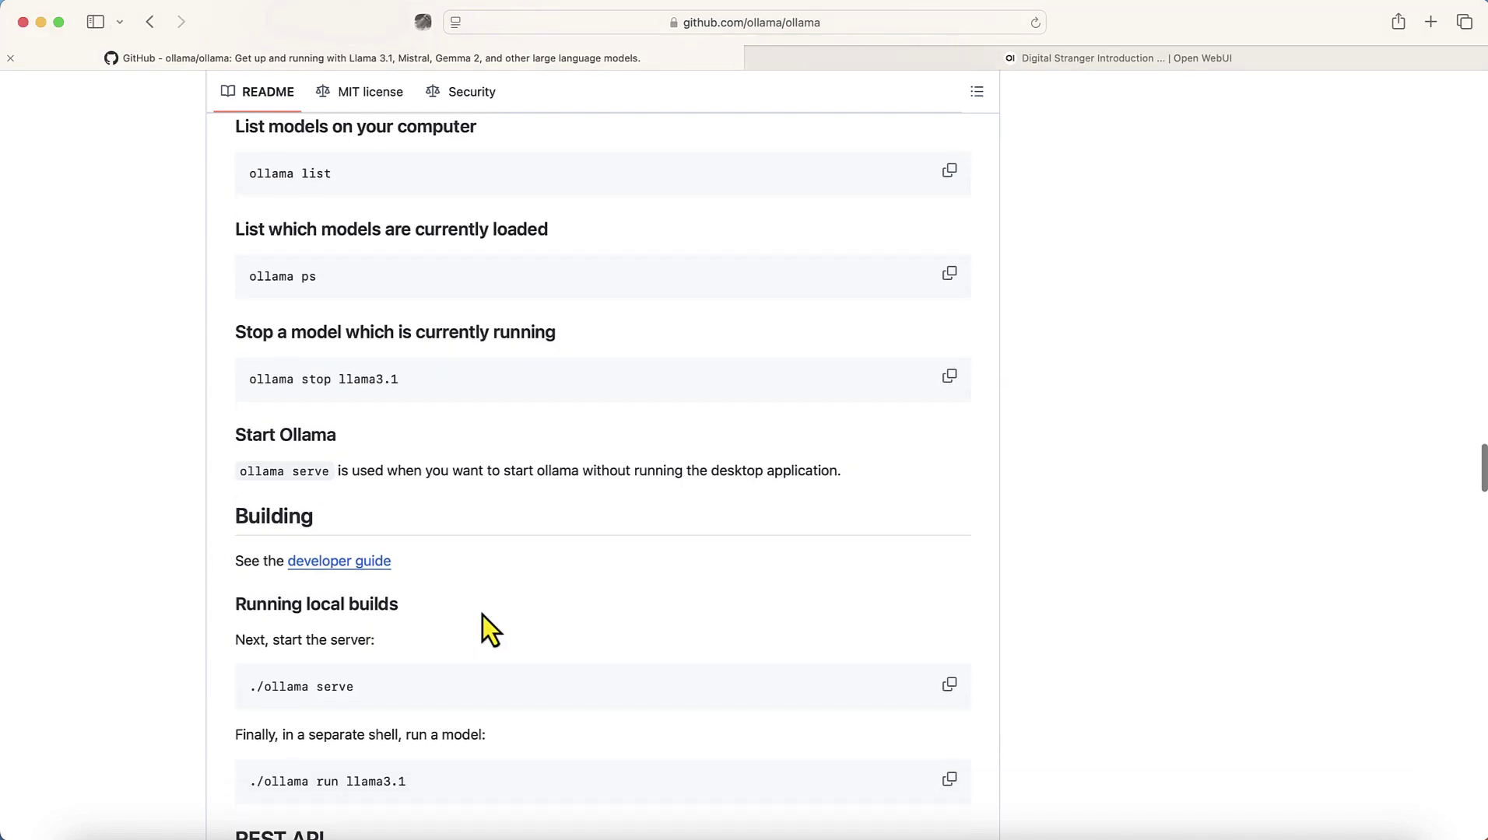
scroll(461, 405, "down", 4)
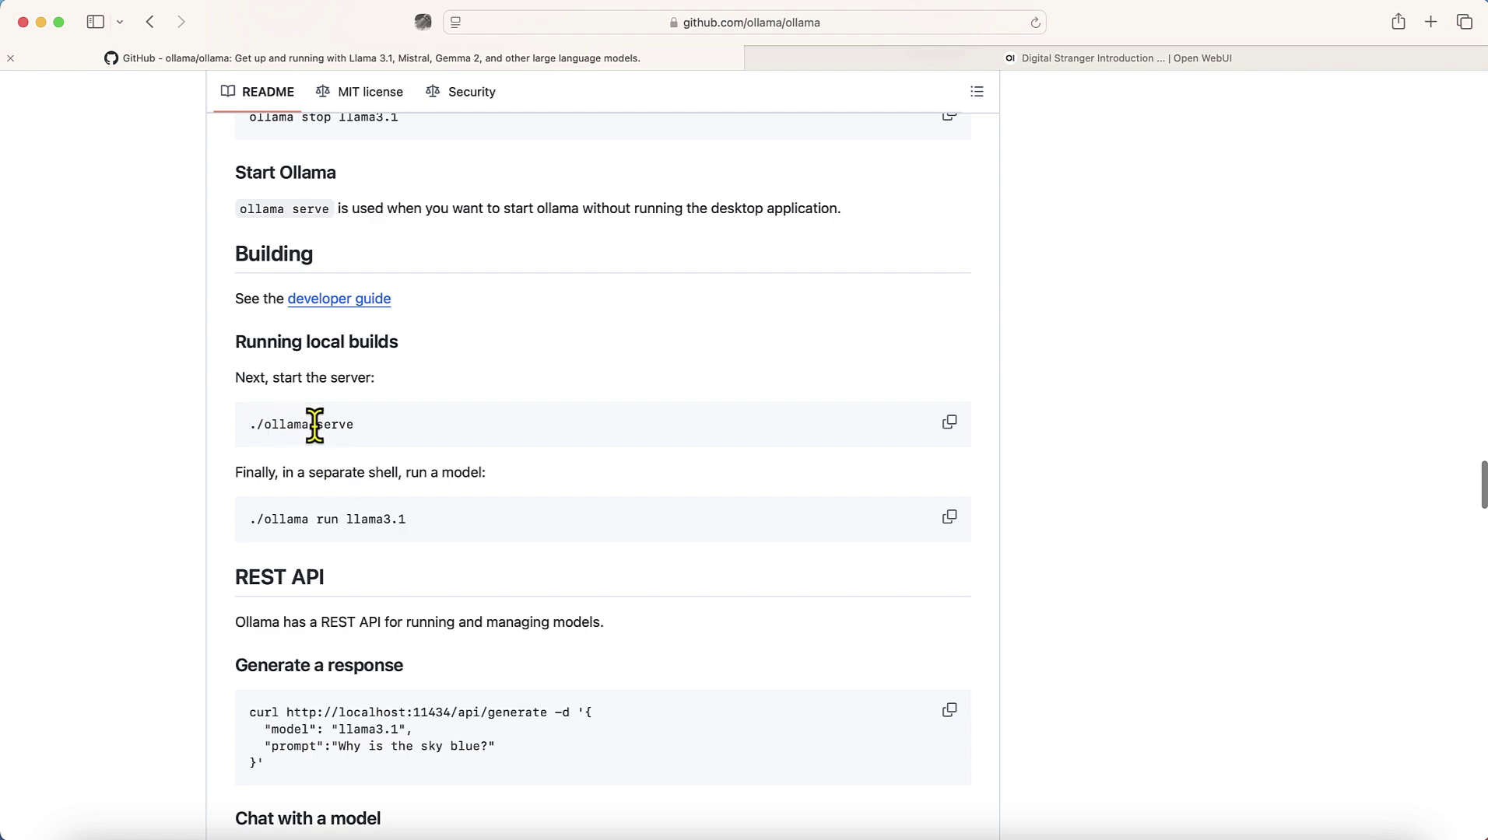
scroll(400, 555, "down", 1)
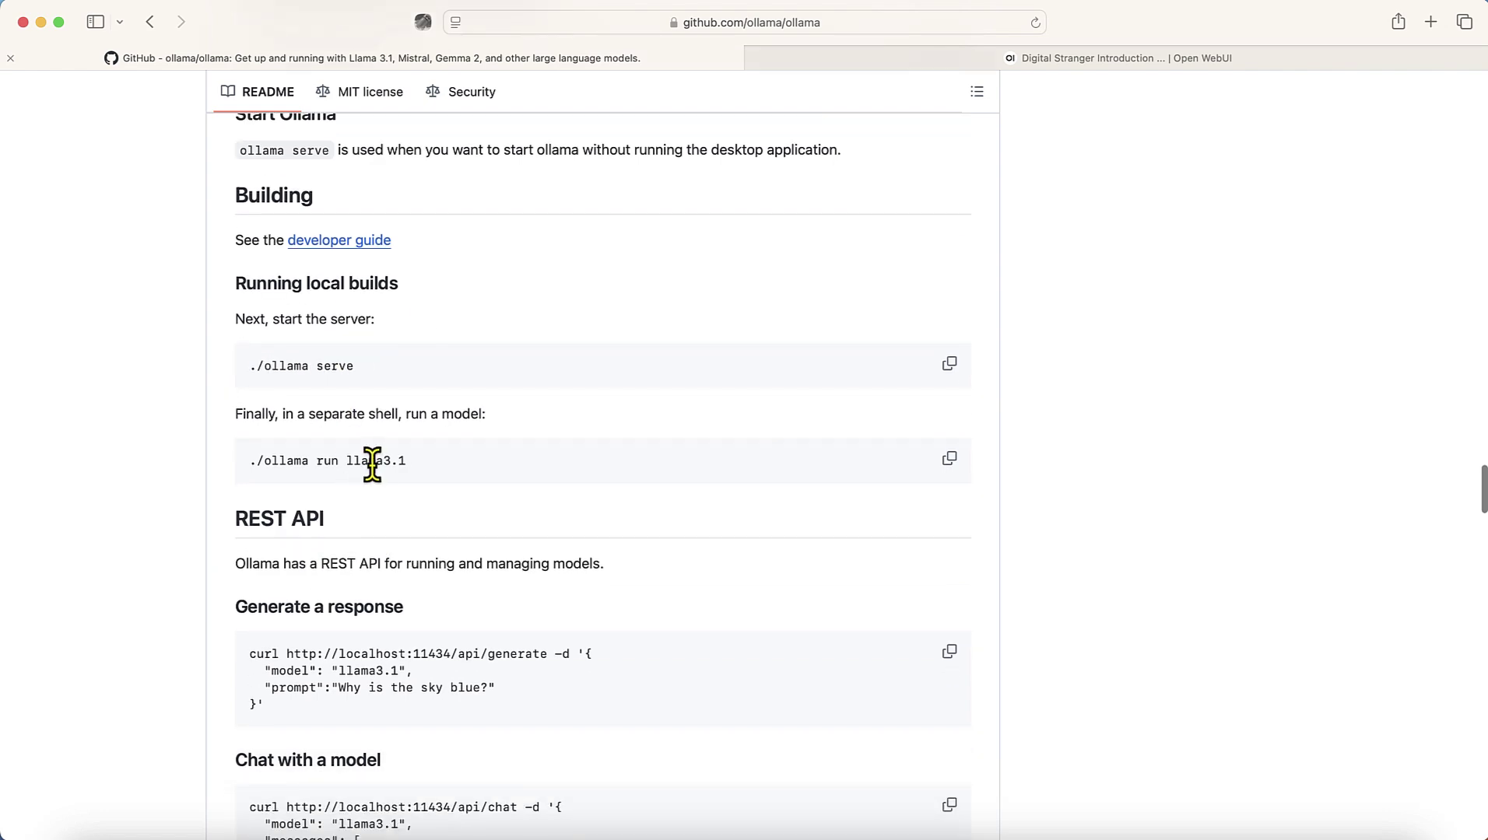
scroll(436, 486, "down", 10)
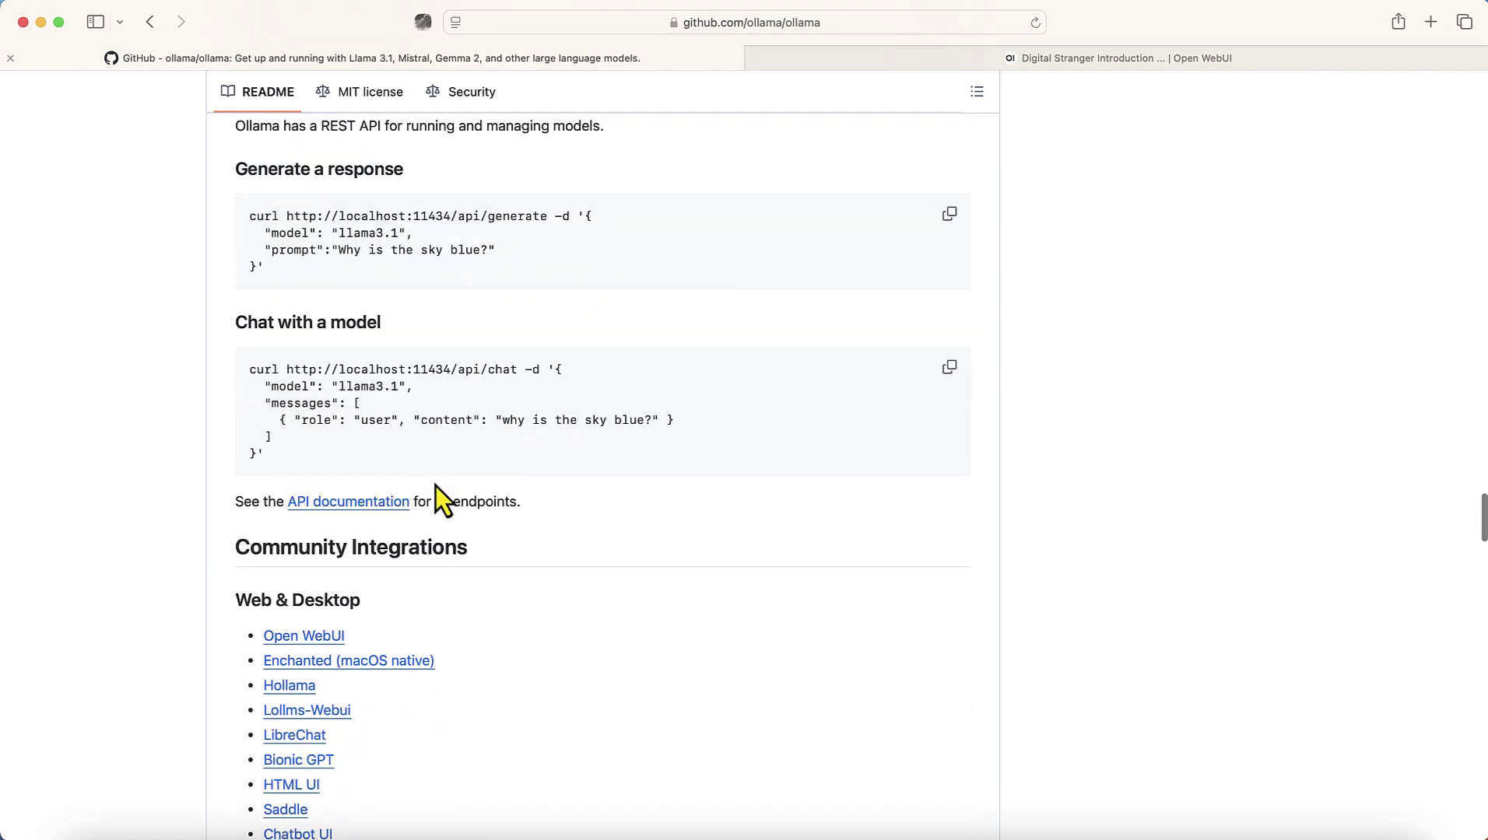
scroll(435, 486, "up", 20)
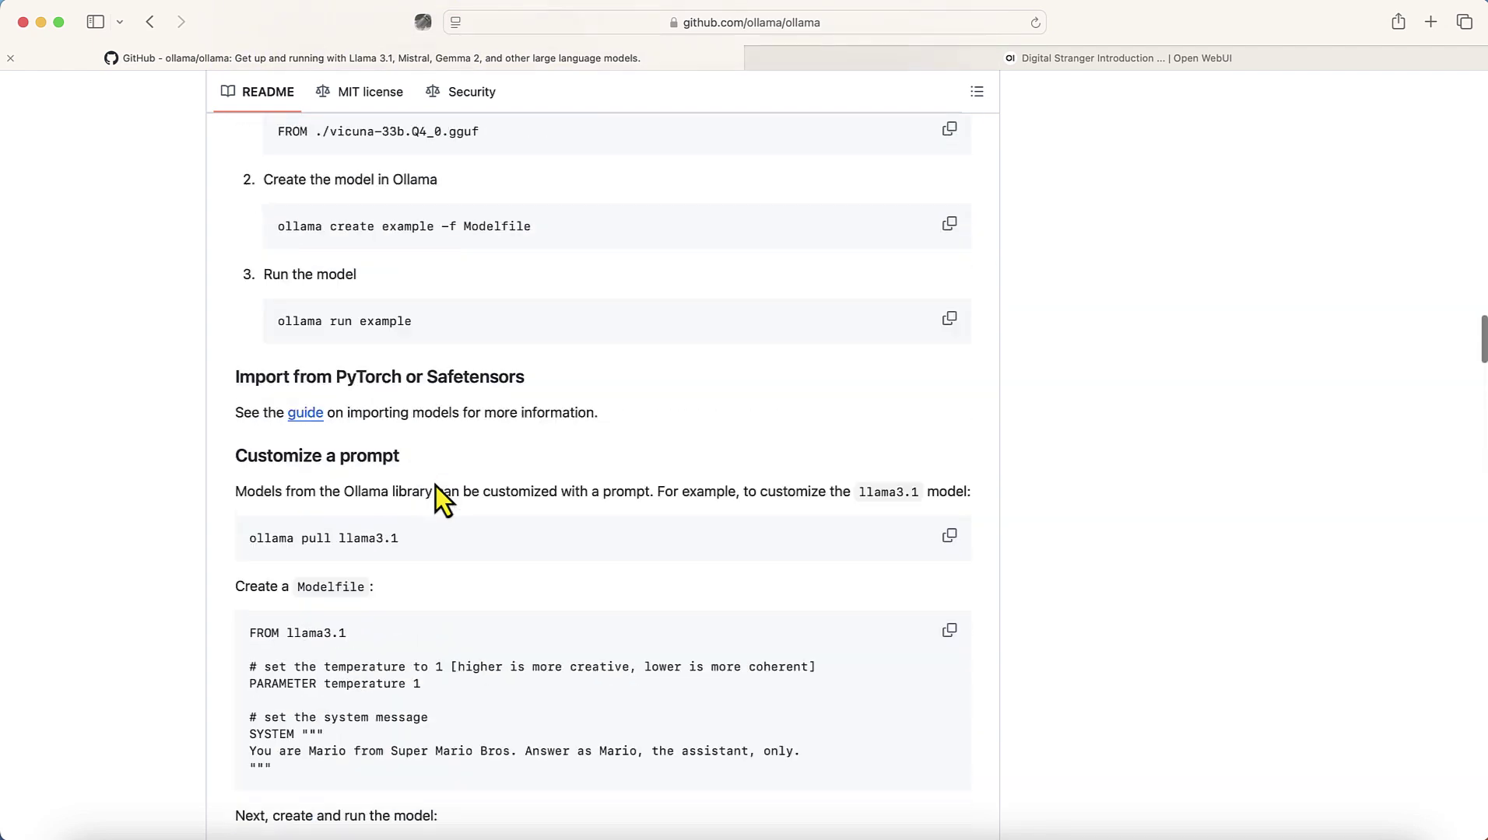
scroll(435, 486, "up", 20)
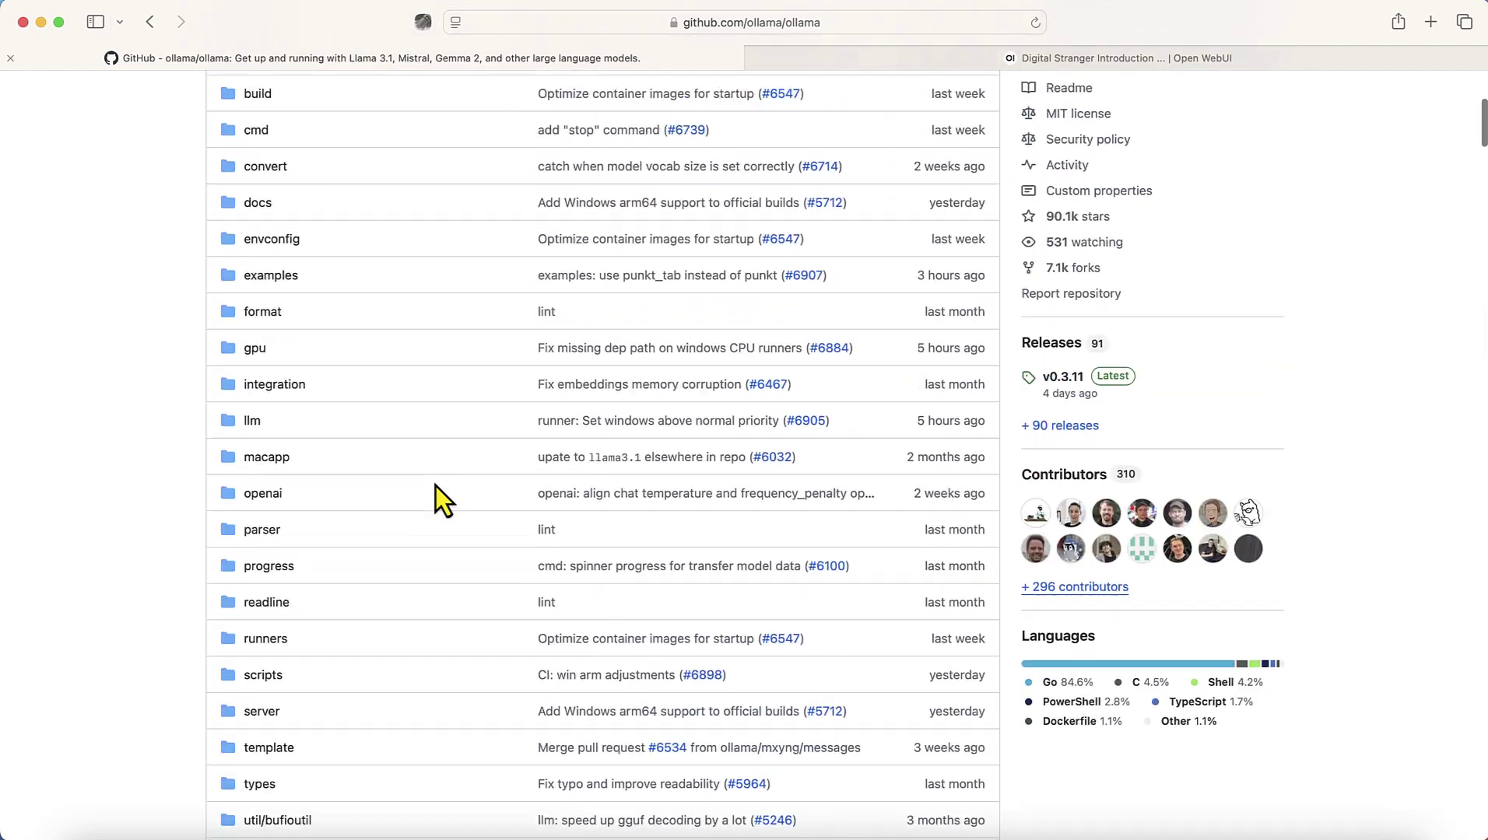
scroll(226, 292, "up", 5)
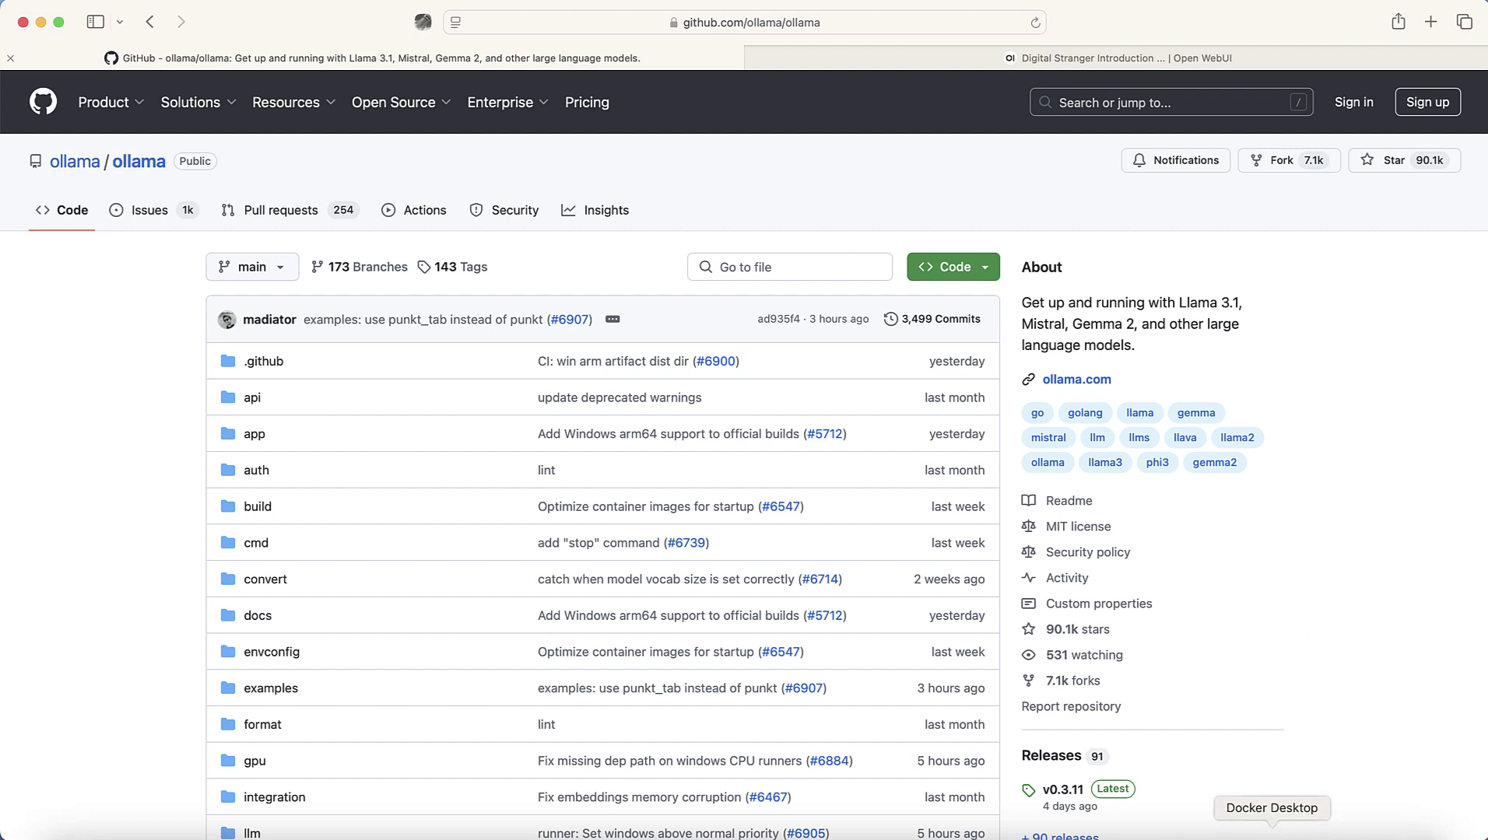
left_click(1271, 834)
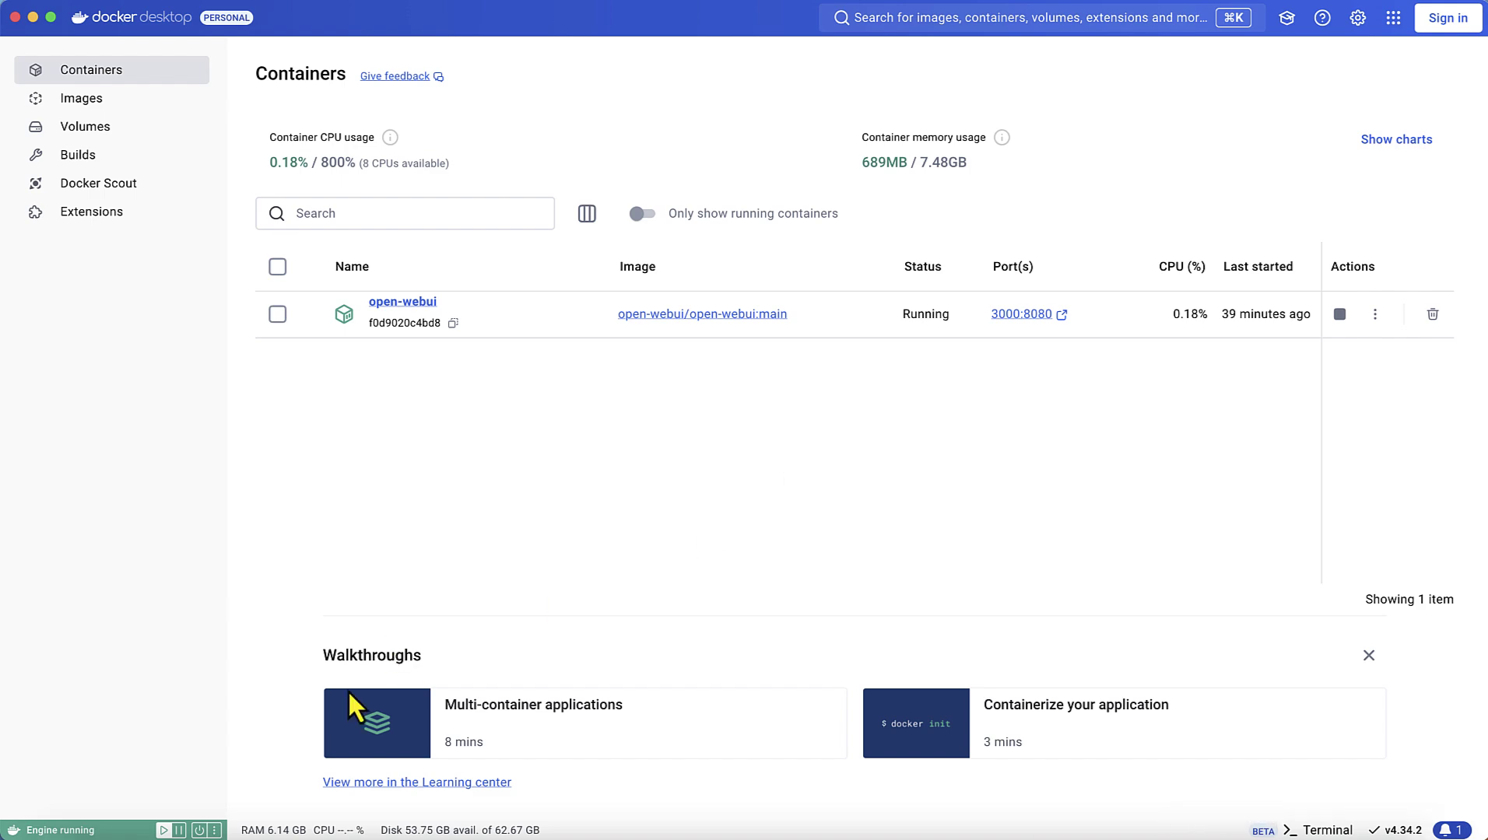
- Enter 'docker' in Safari's address bar to load Docker's sign-up page
left_click(193, 831)
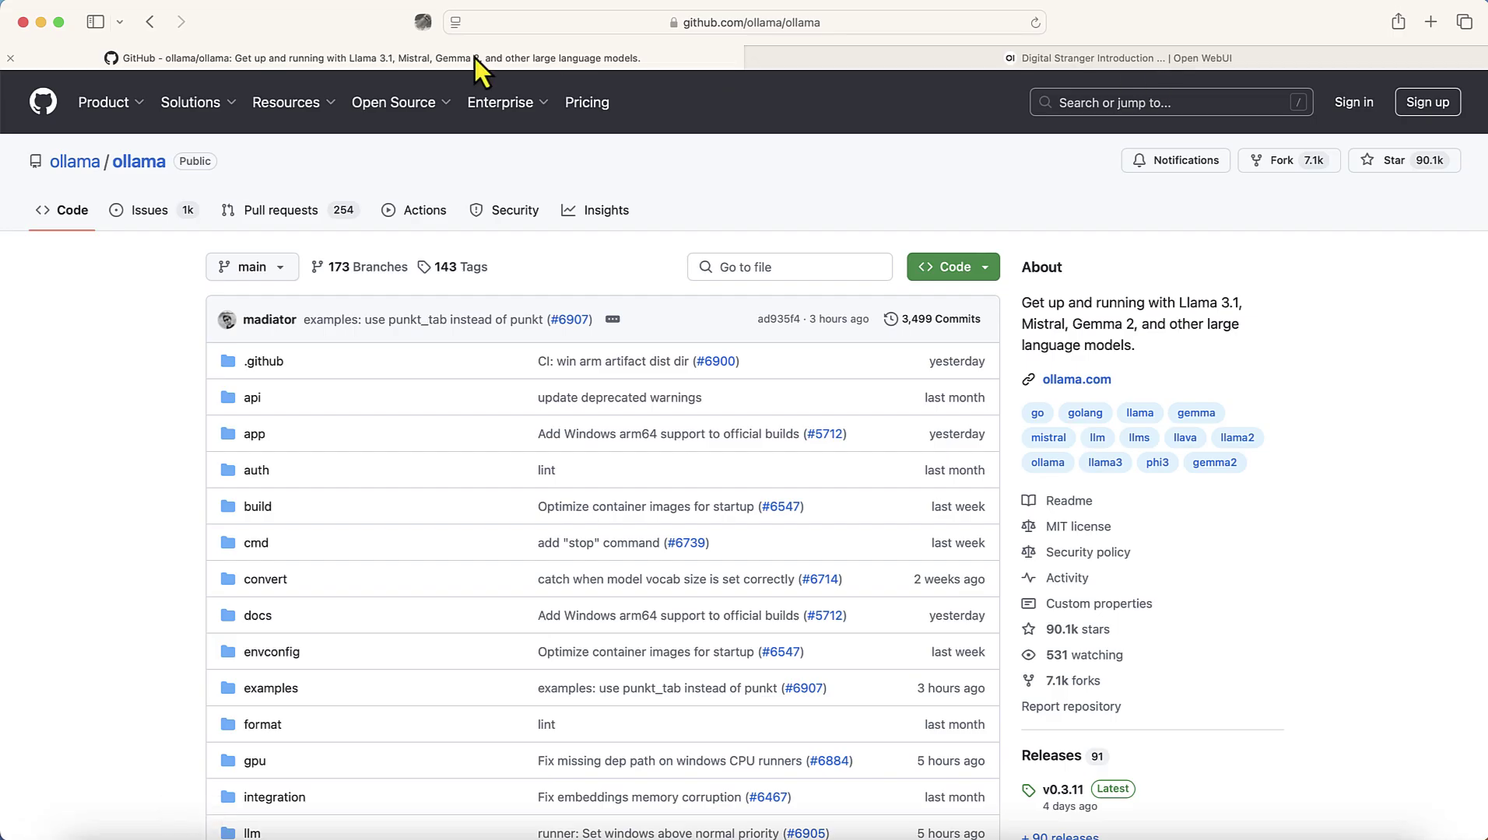
left_click(616, 27)
type("docker")
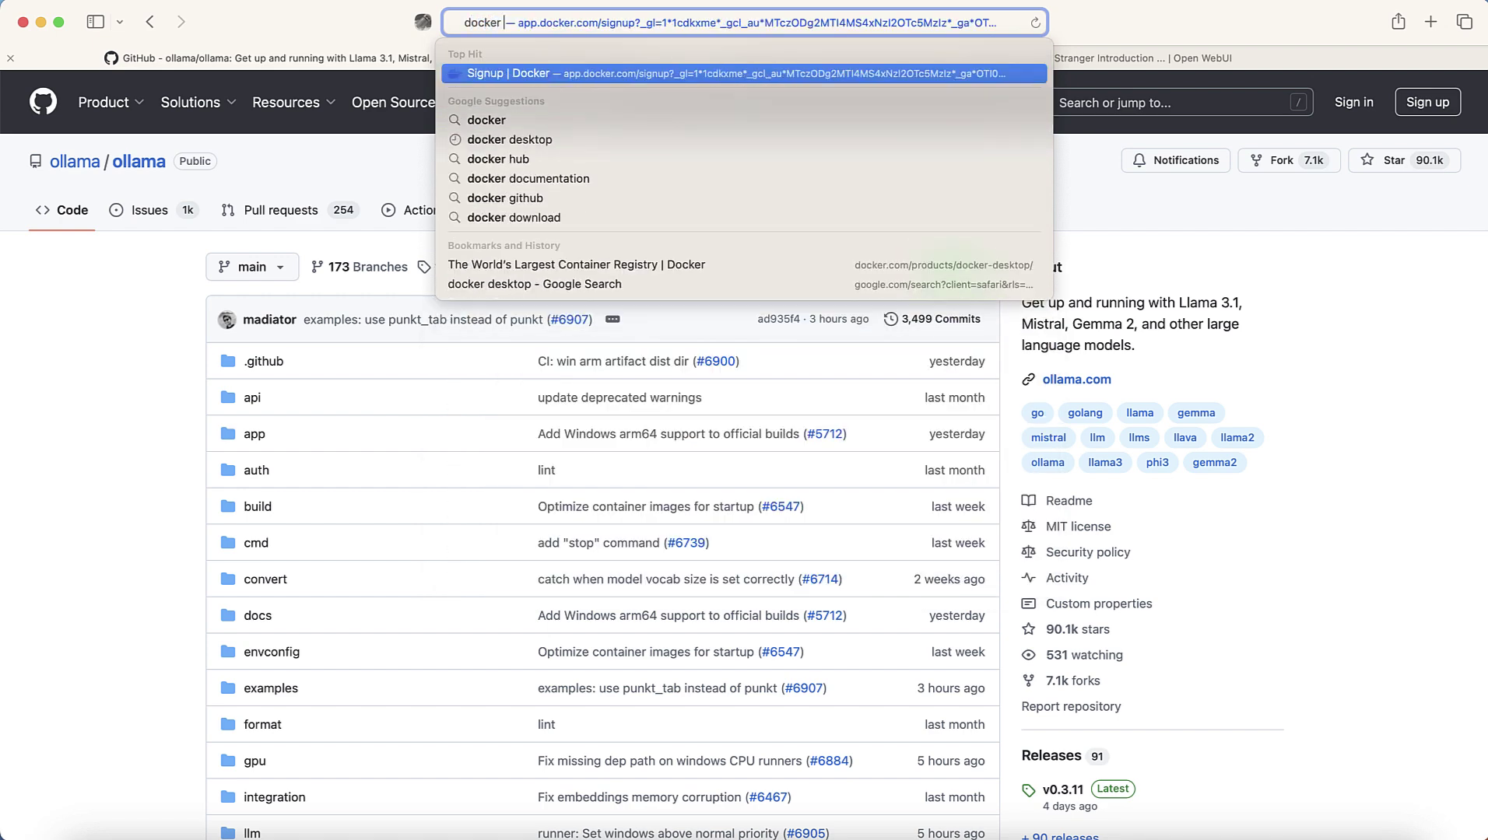
key("Return")
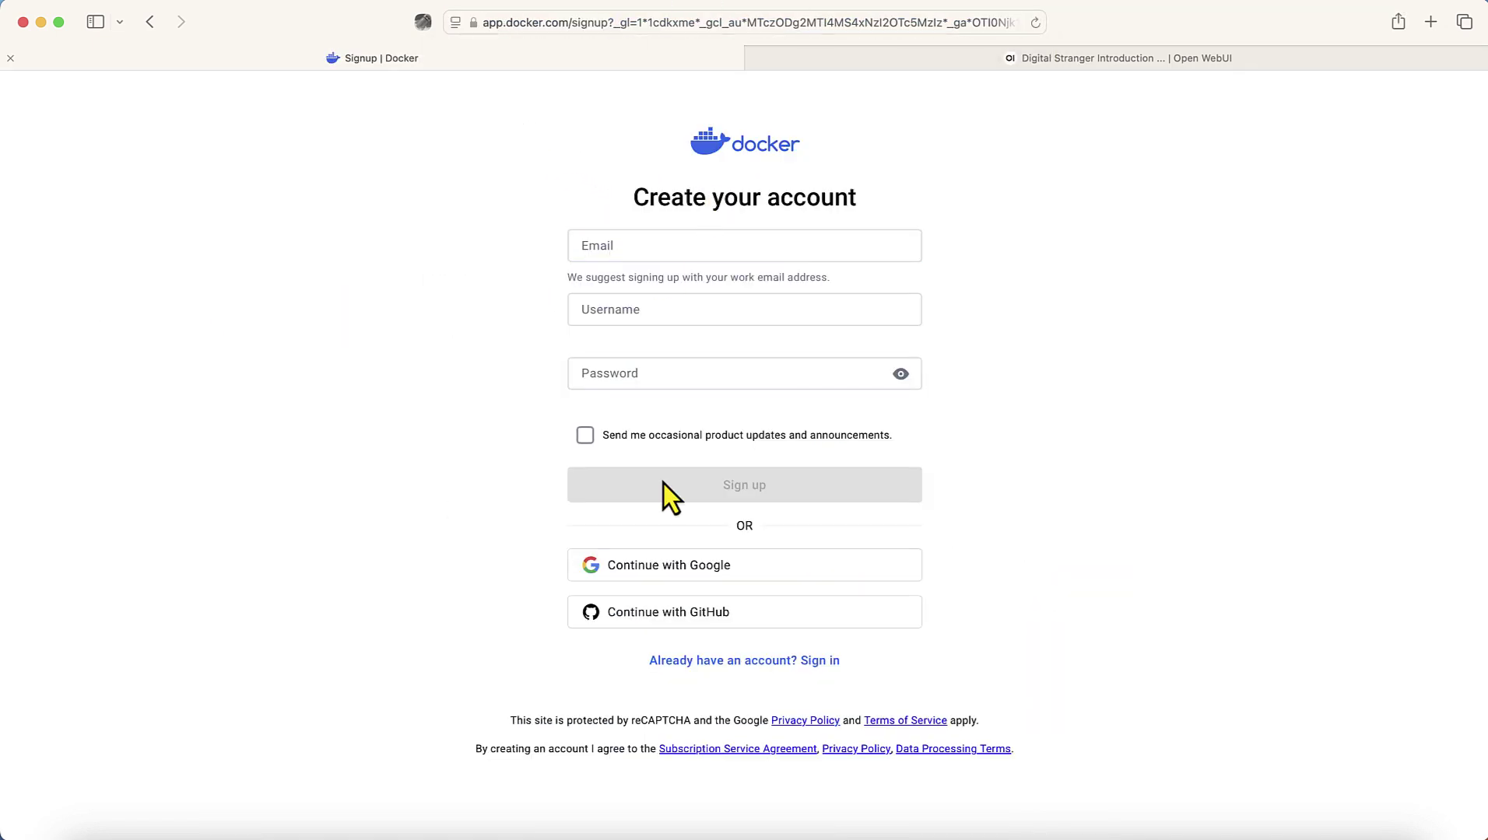
- Search Google for 'docker desktop' and open Docker's Docker Desktop product page on docker.com
left_click(526, 22)
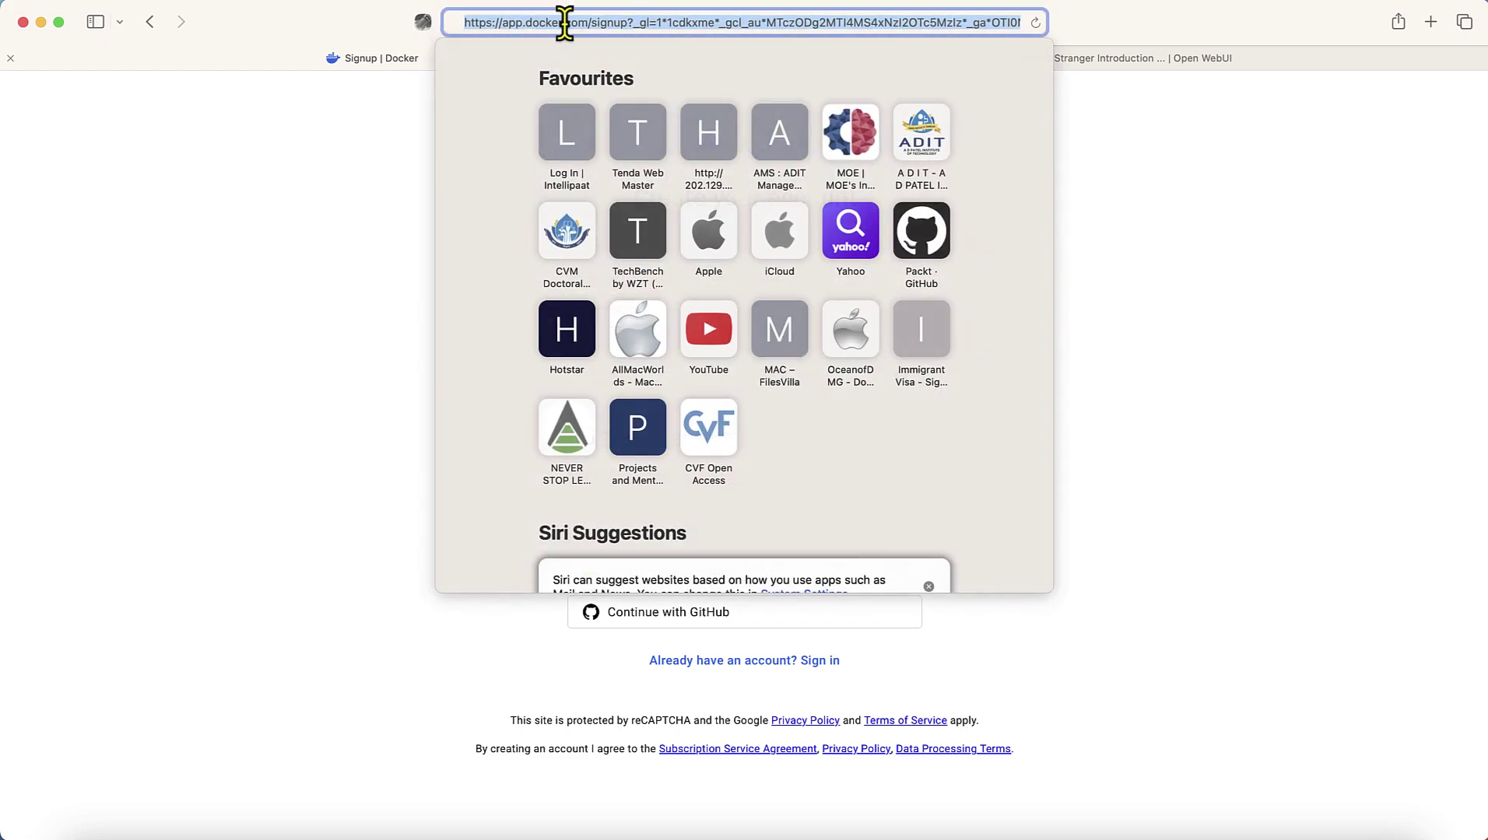
type("docker h")
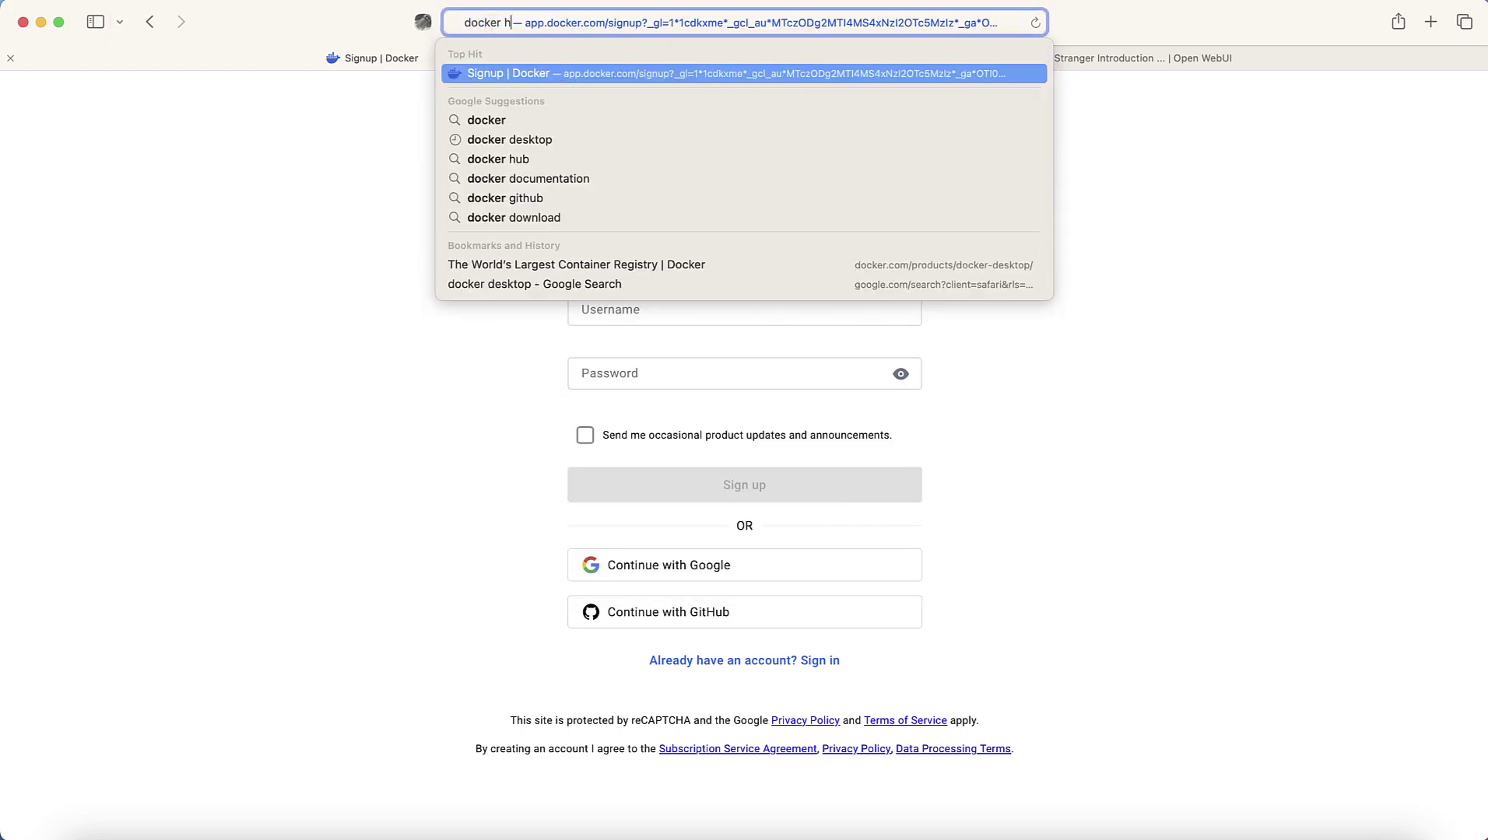
key("BackSpace")
type("desktop")
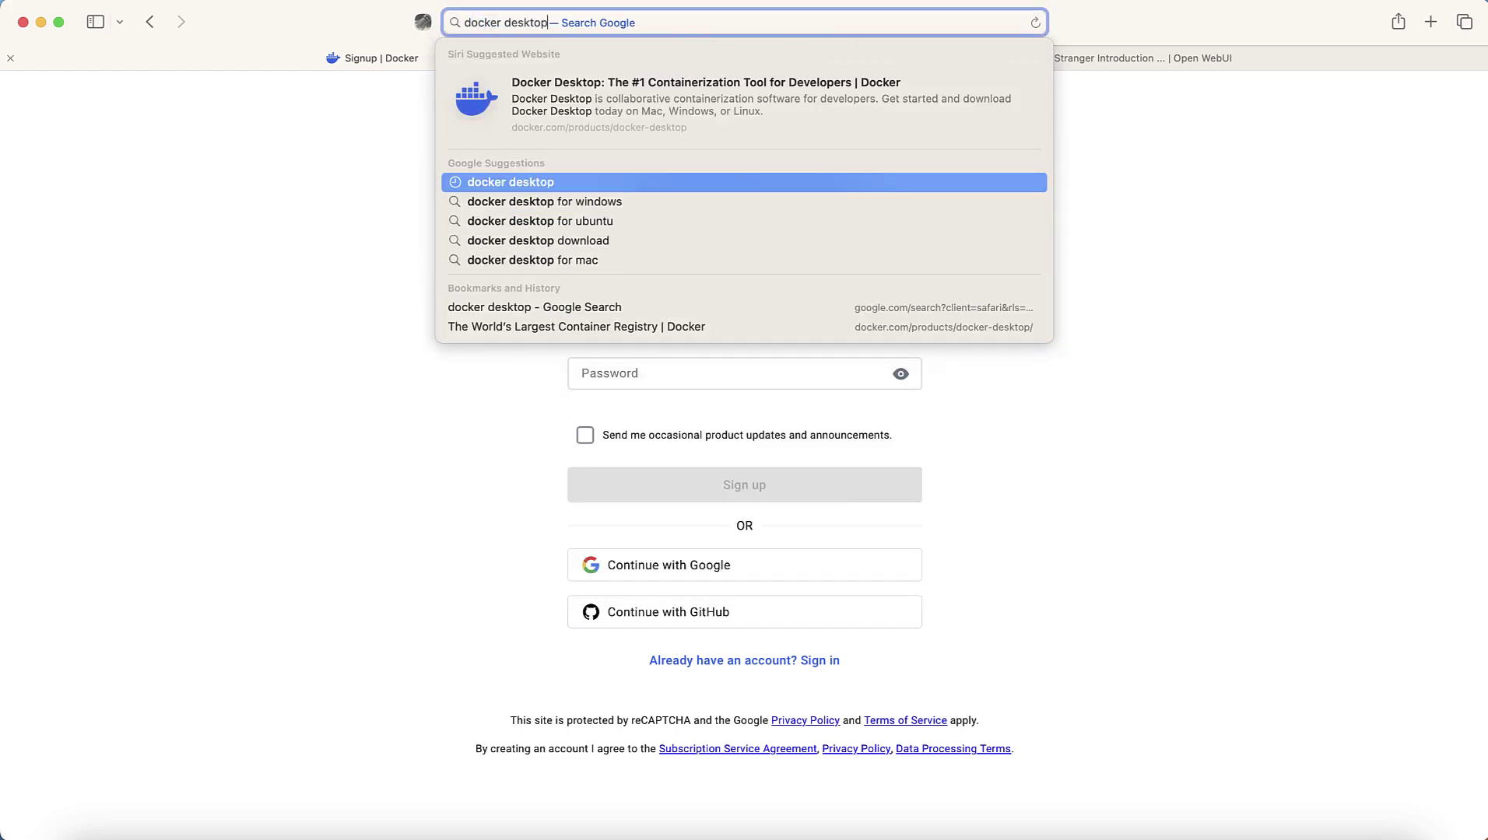
key("Return")
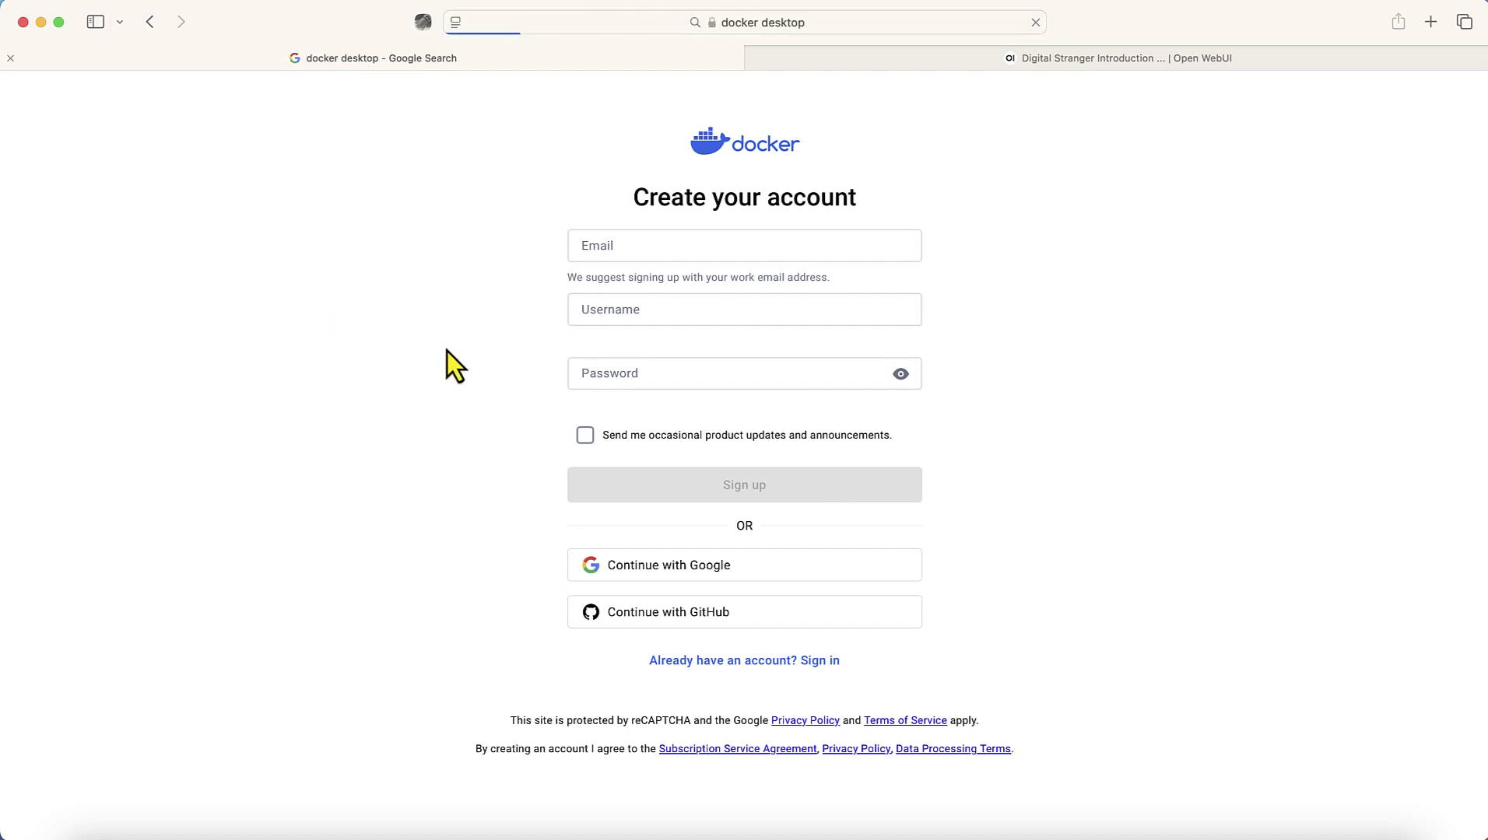
left_click(257, 266)
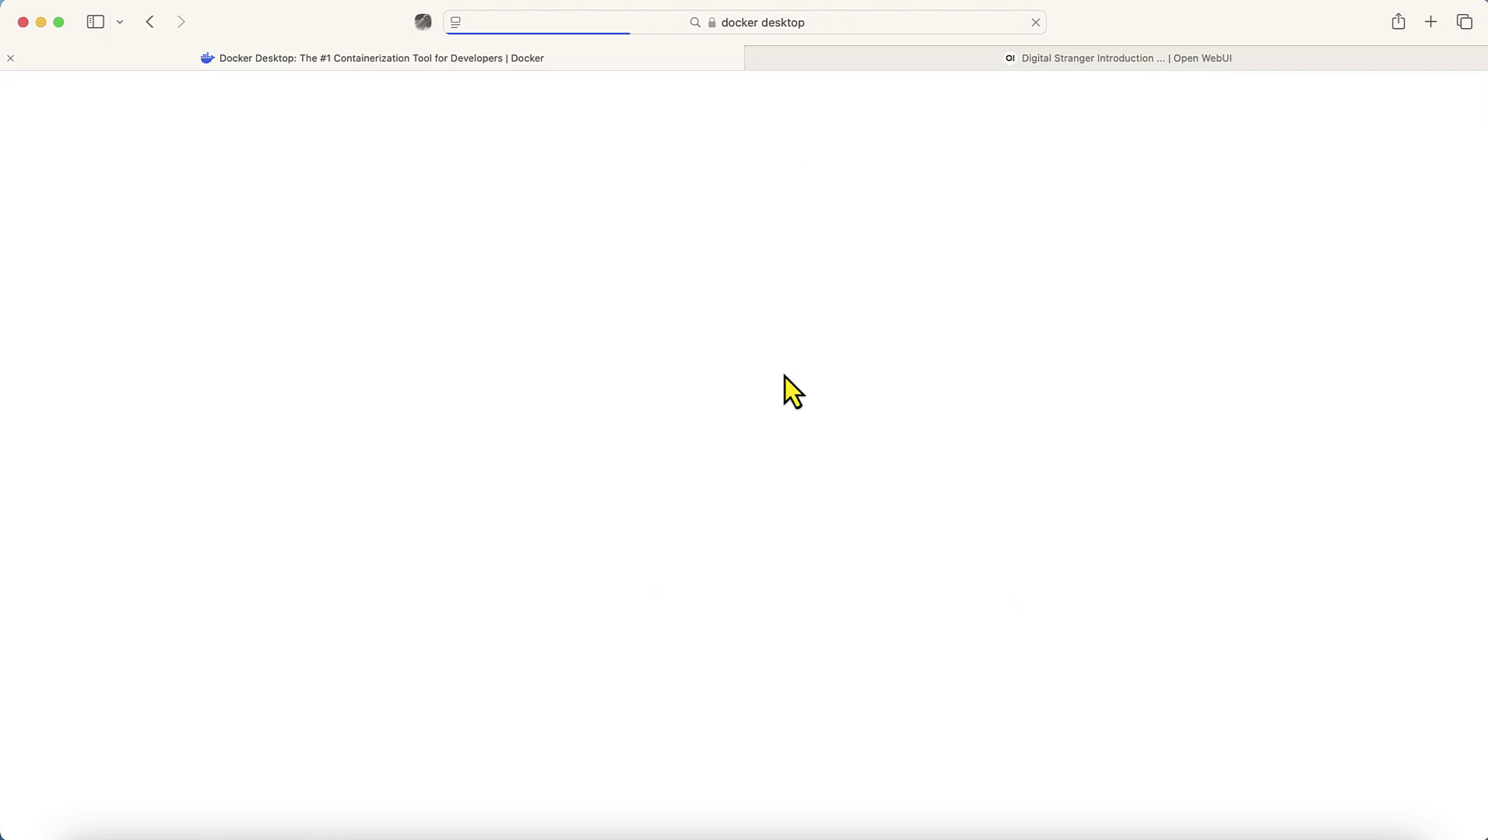
mouse_move(844, 587)
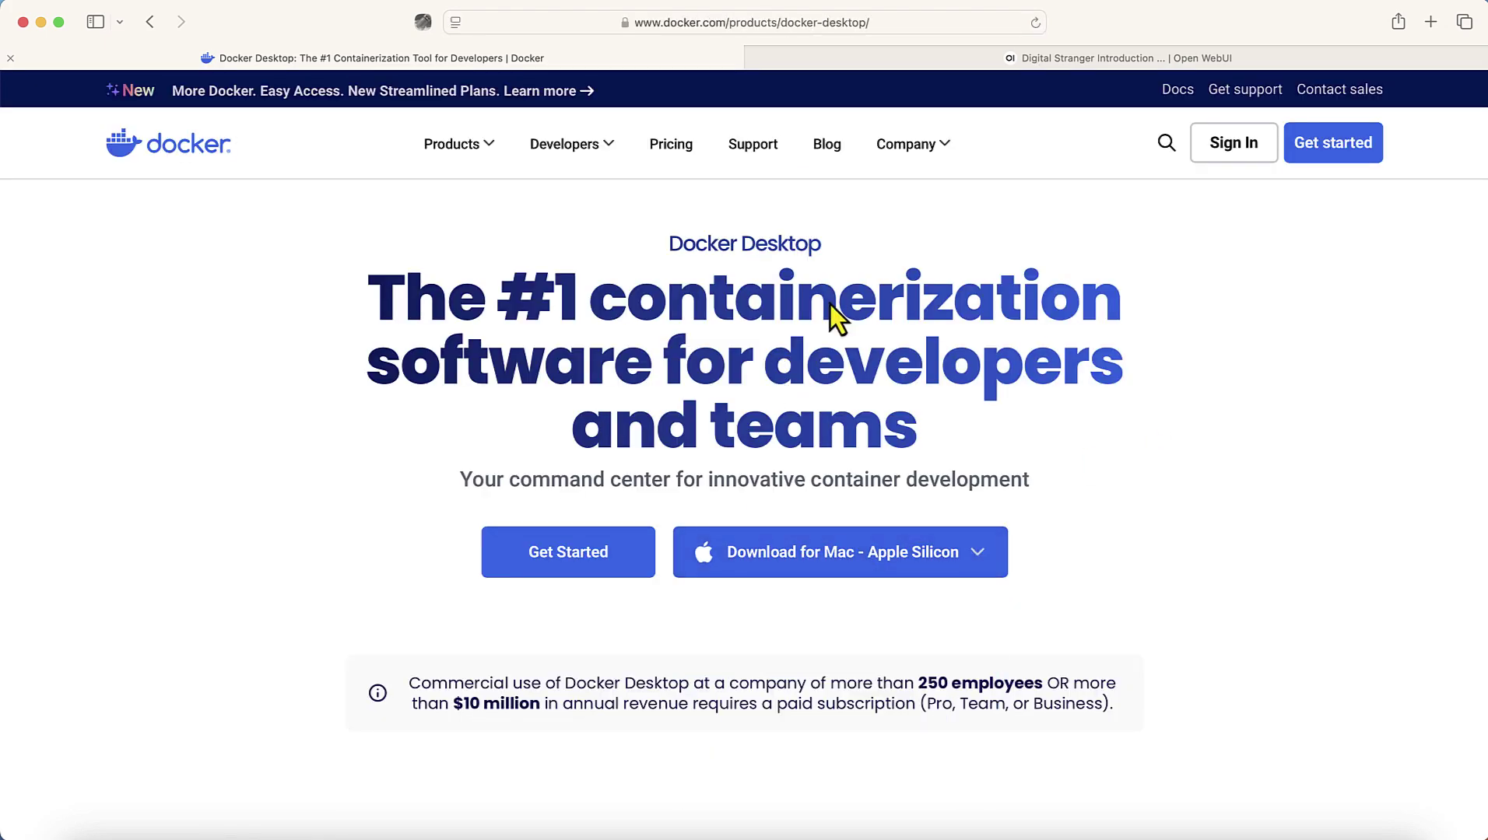
- Check the Docker Desktop app and the Open WebUI chat tab in Safari
left_click(1268, 824)
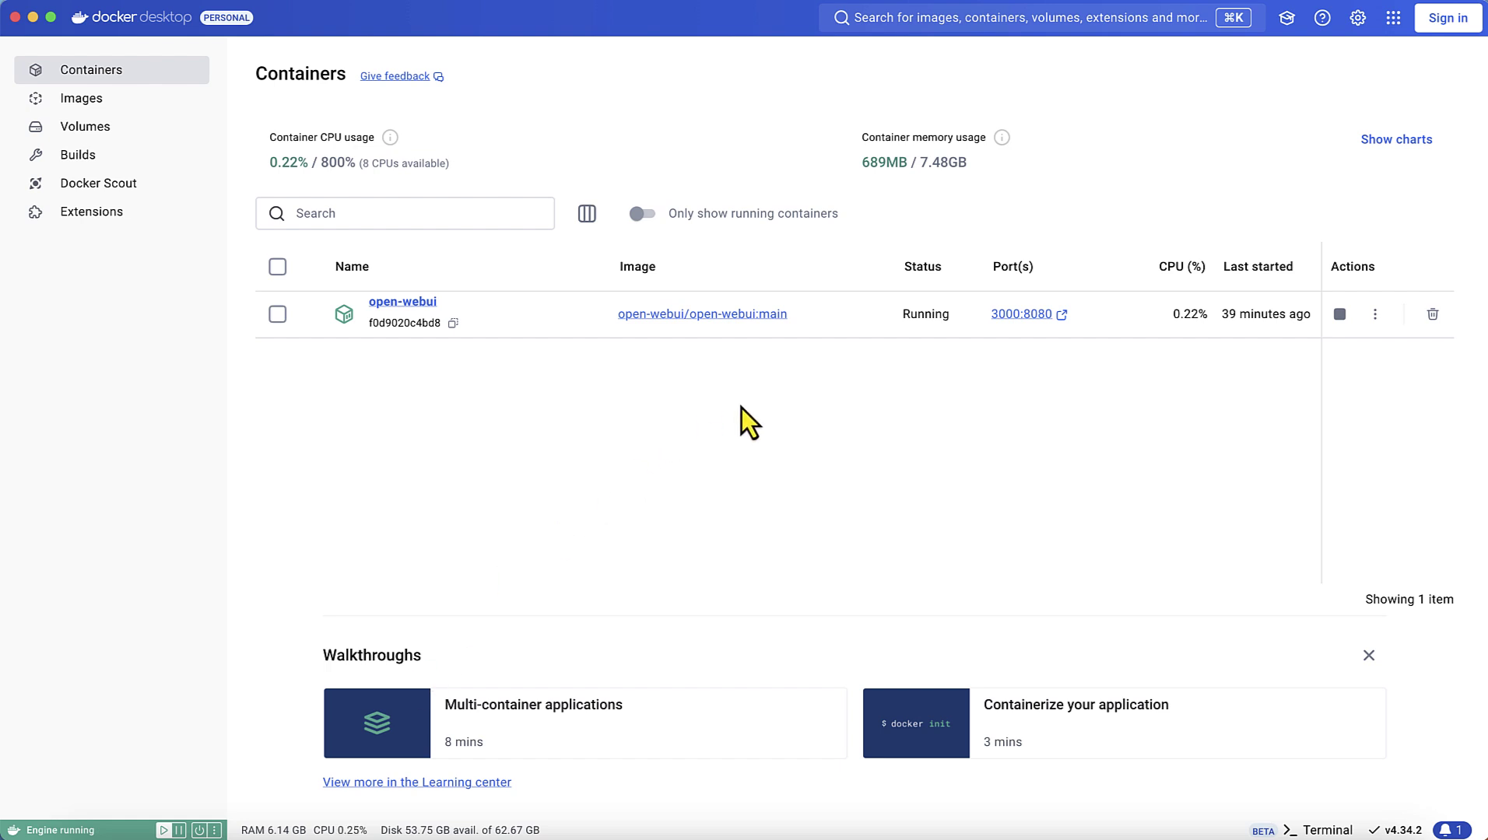
left_click(191, 832)
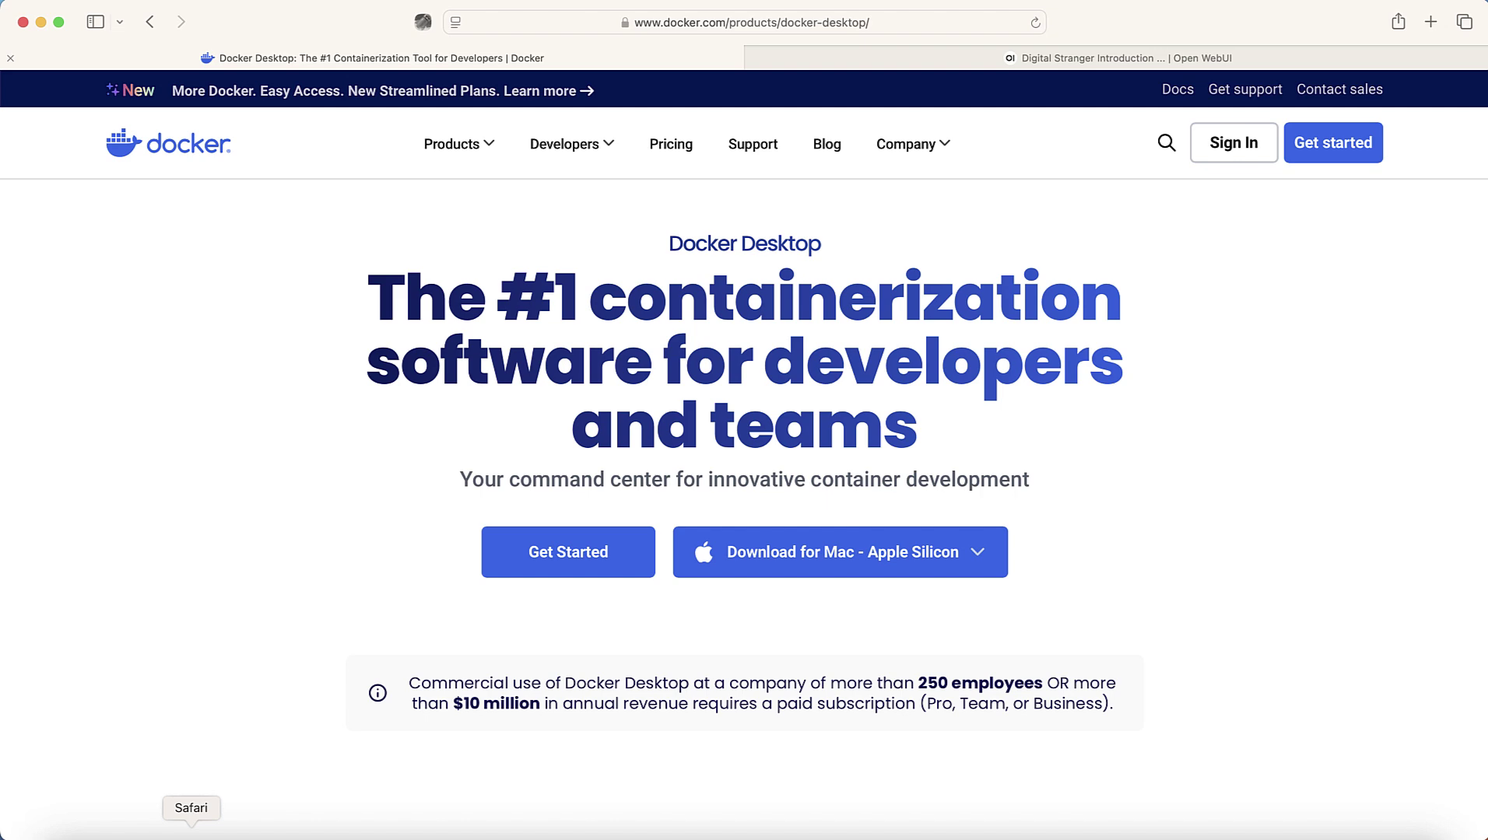
left_click(865, 60)
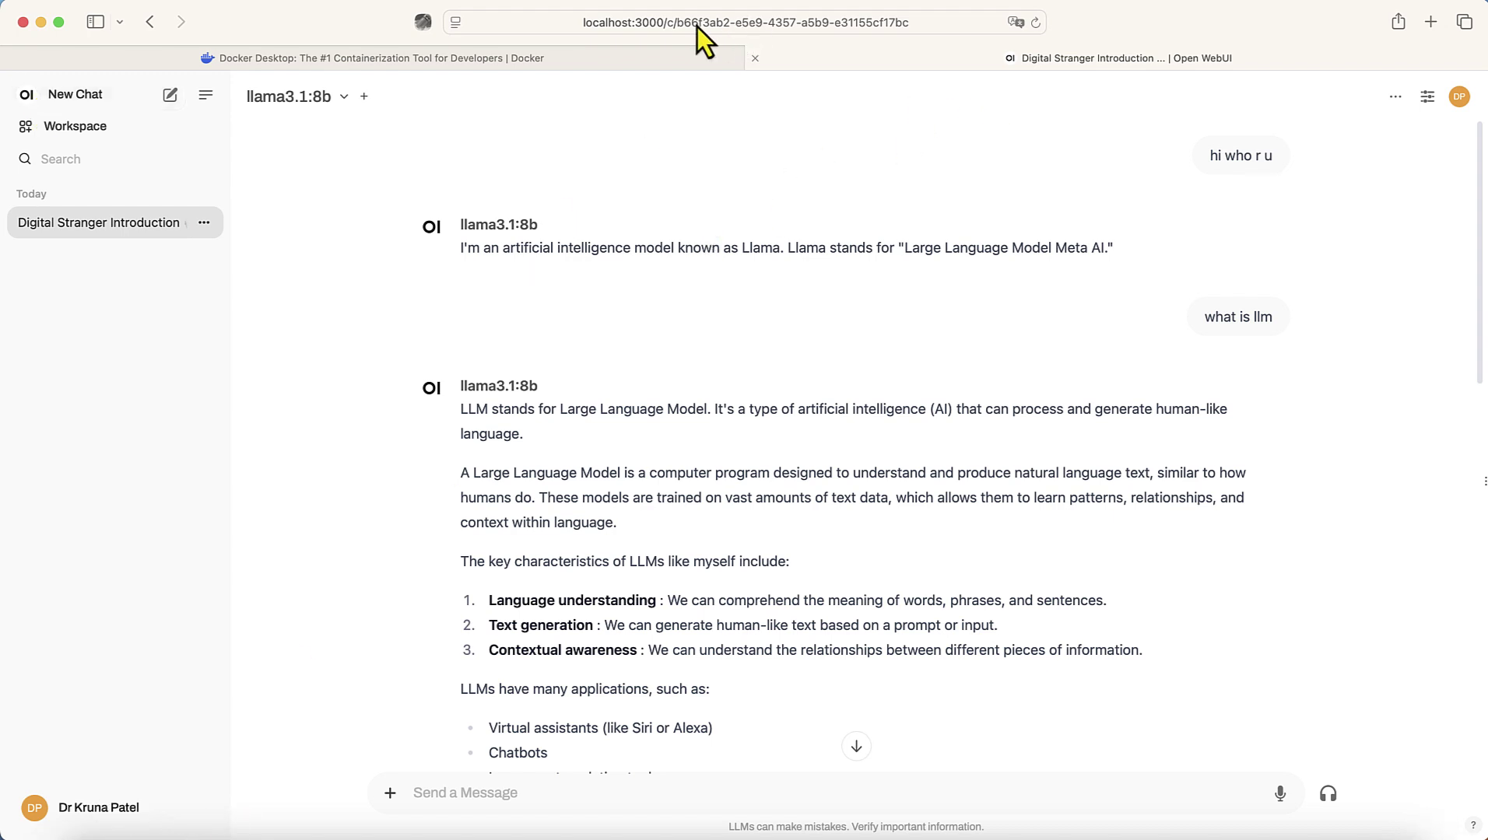
- From the docker.com tab, search Google for 'open web ui' and open 'Open WebUI: Home'
left_click(522, 60)
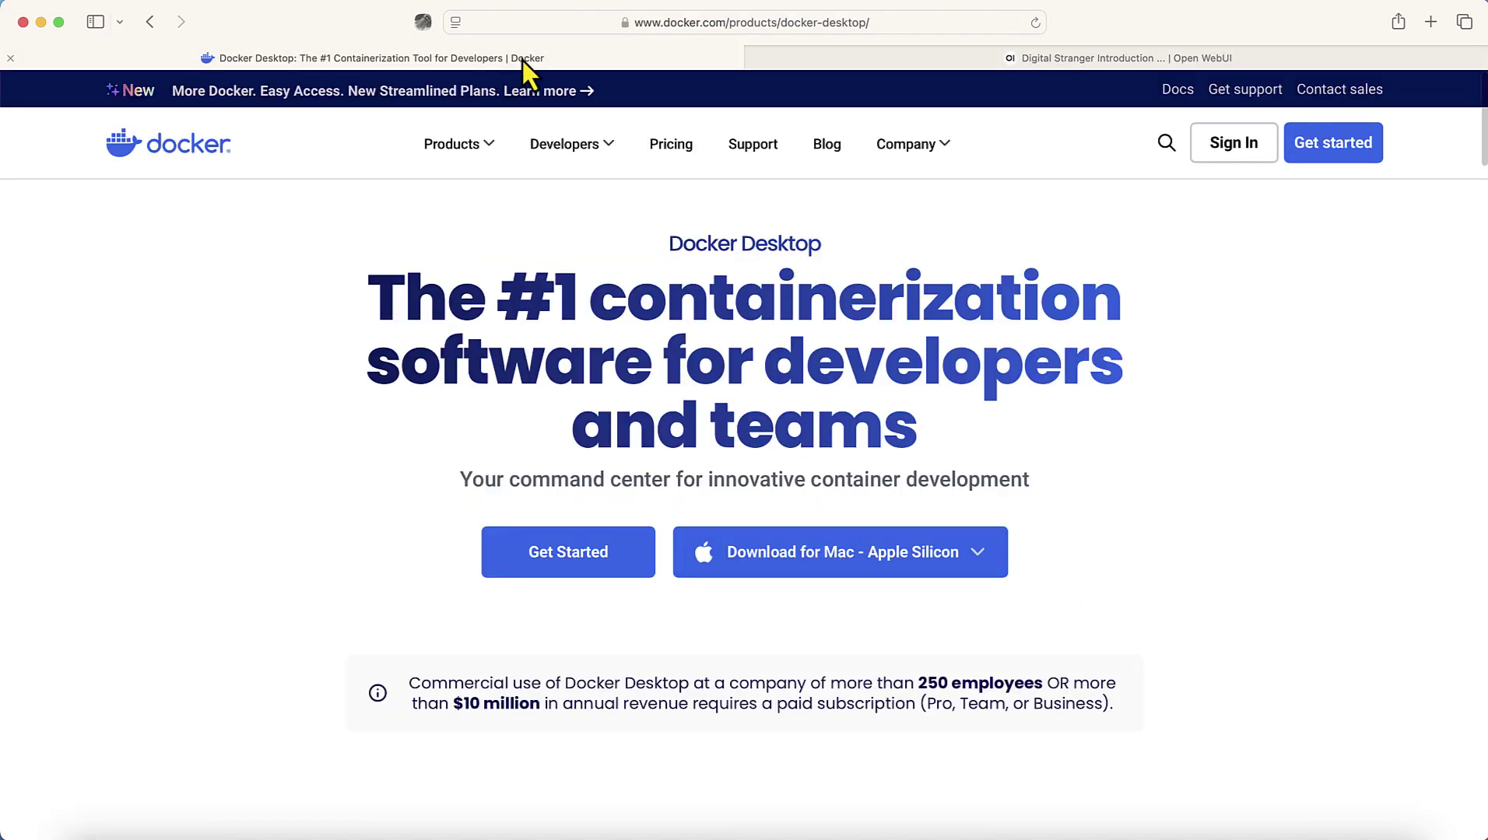
left_click(661, 28)
type("open")
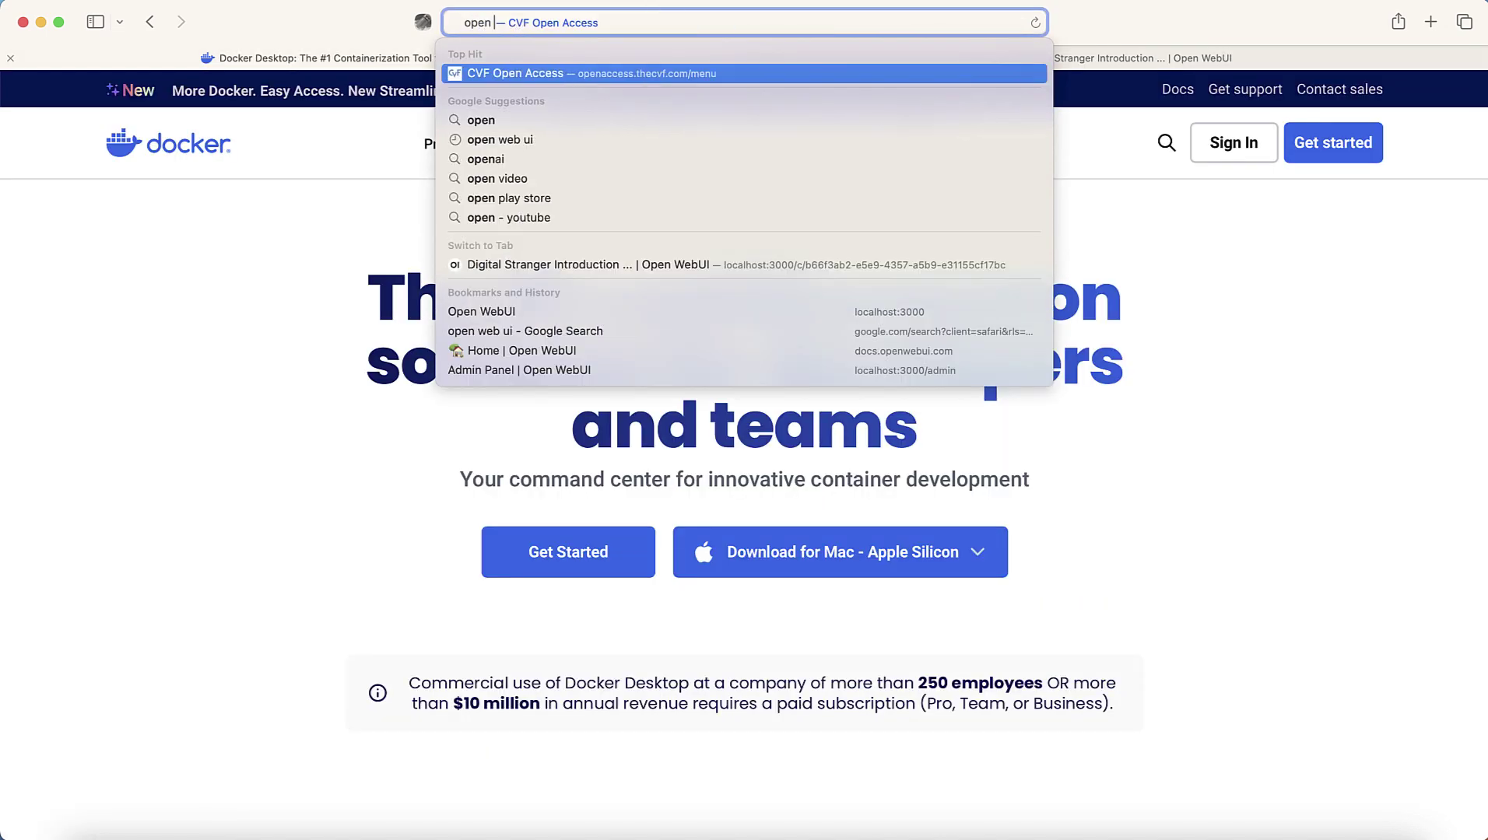
key("Down")
key("Return")
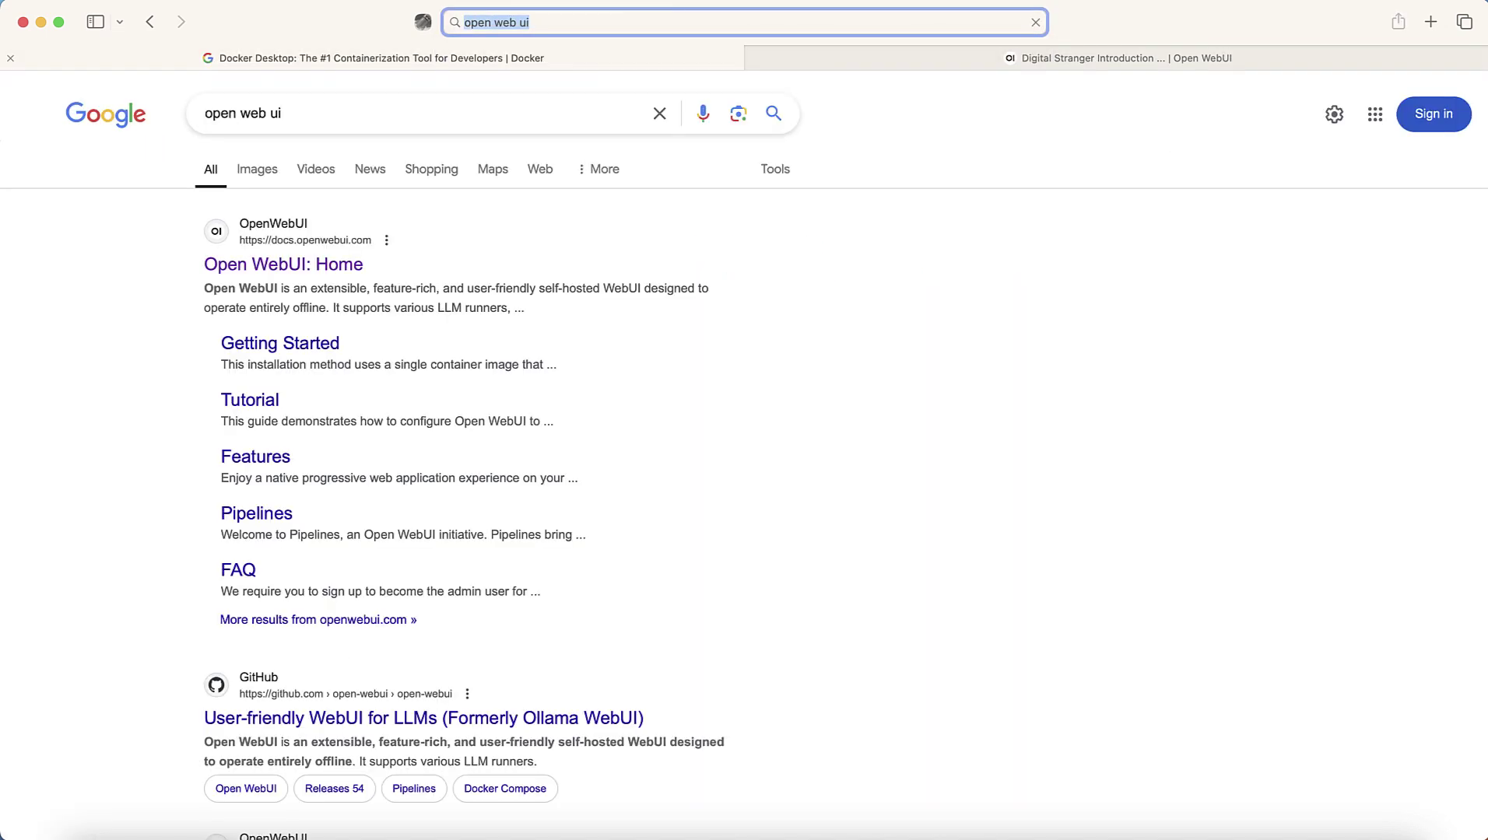
left_click(223, 274)
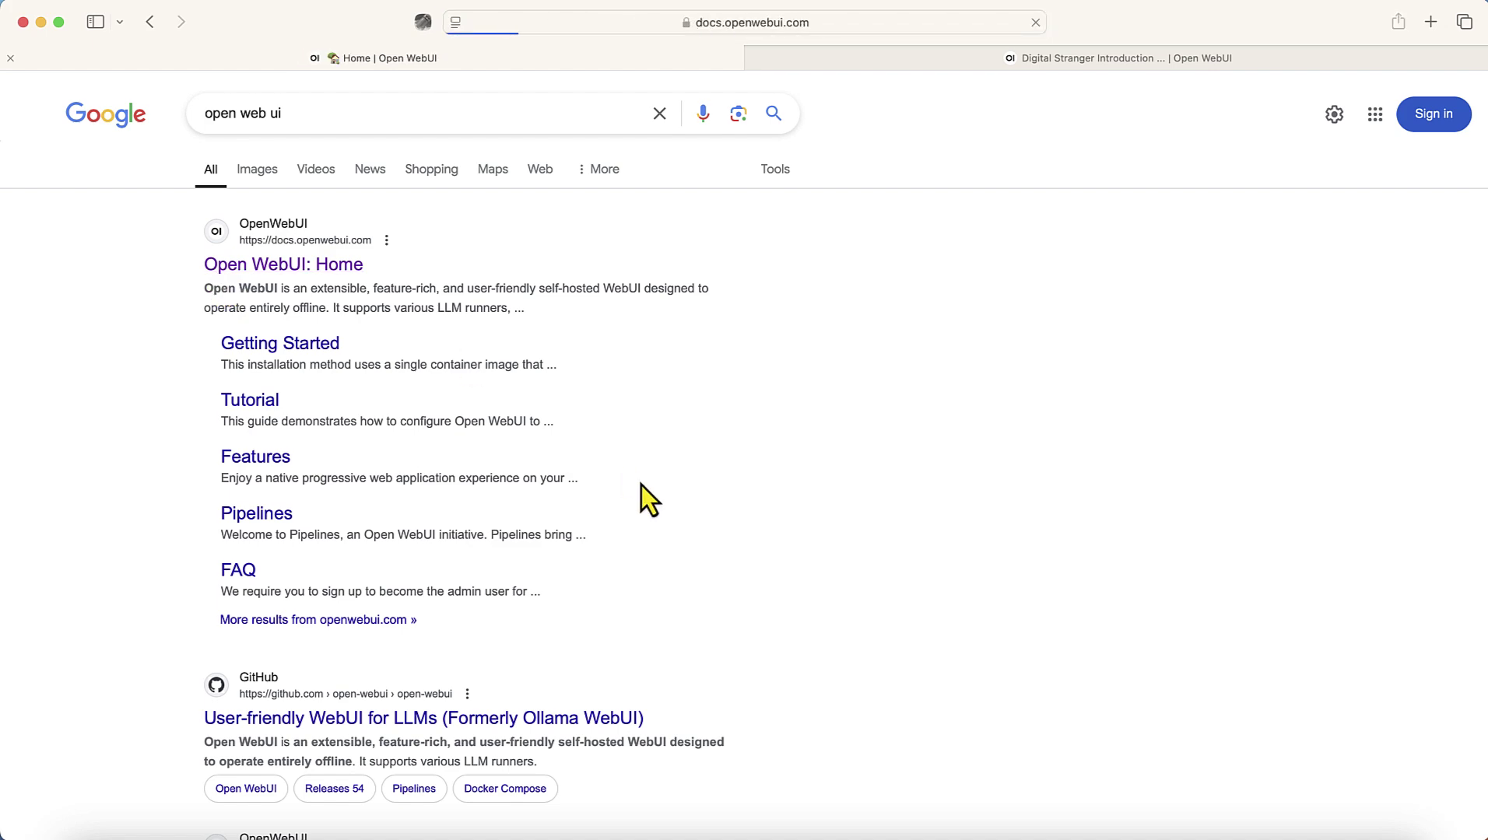
- Scroll the docs to Installation with Default Configuration, highlighting the 'Nvidia GPU support' wording
scroll(830, 515, "down", 15)
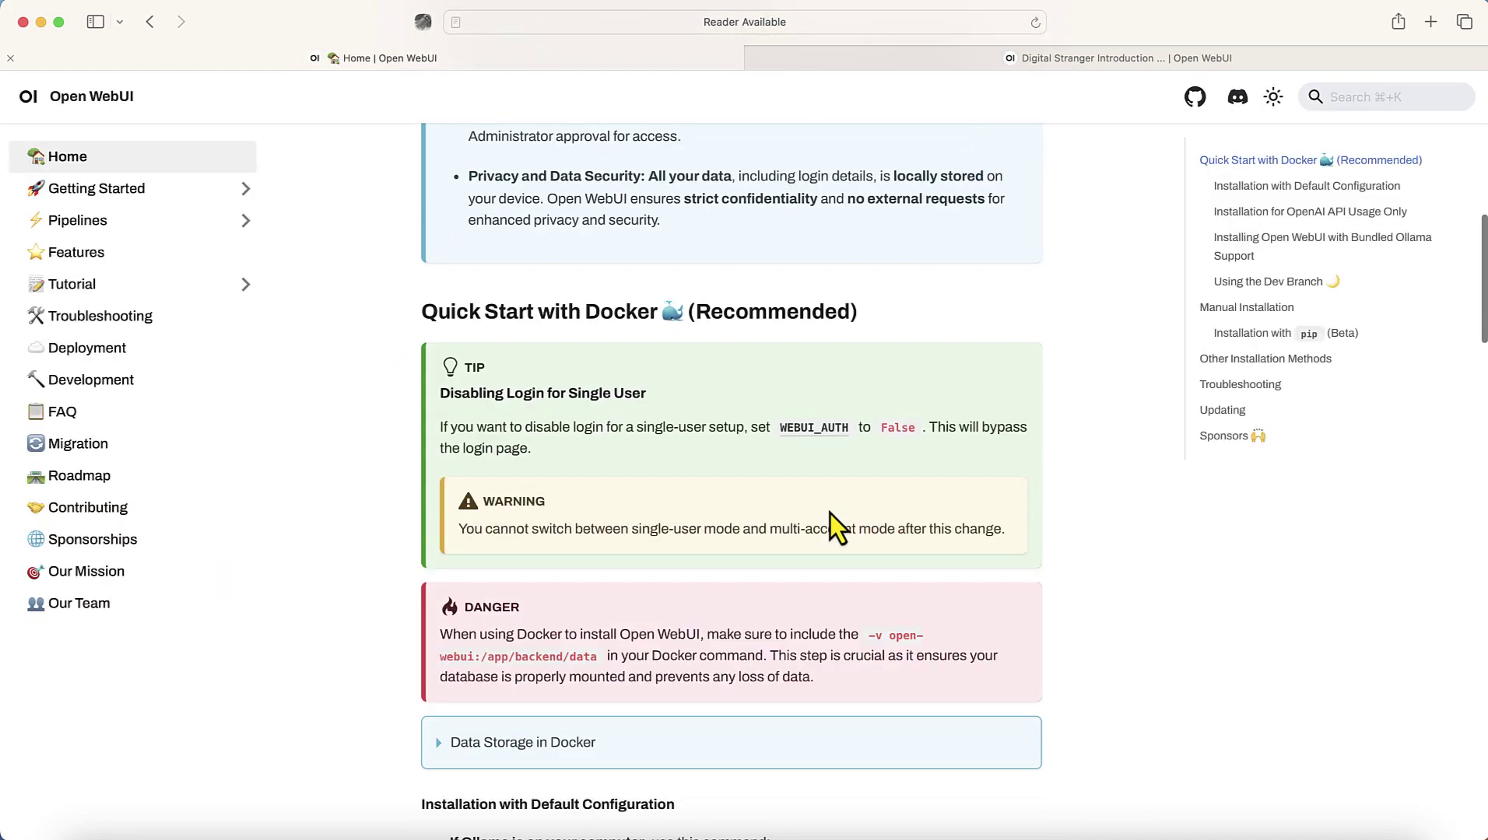
scroll(829, 510, "down", 2)
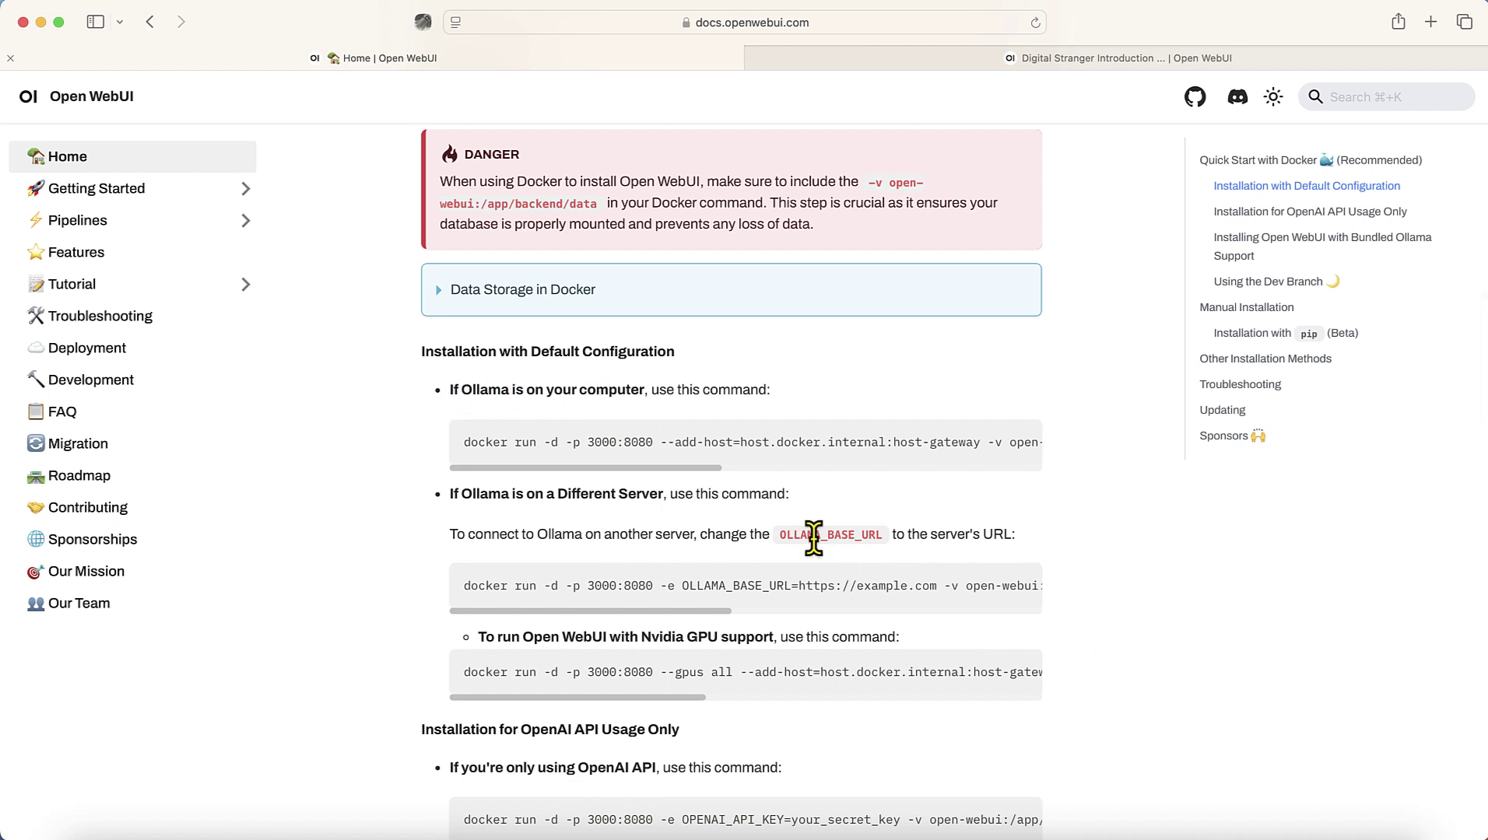
scroll(556, 560, "down", 5)
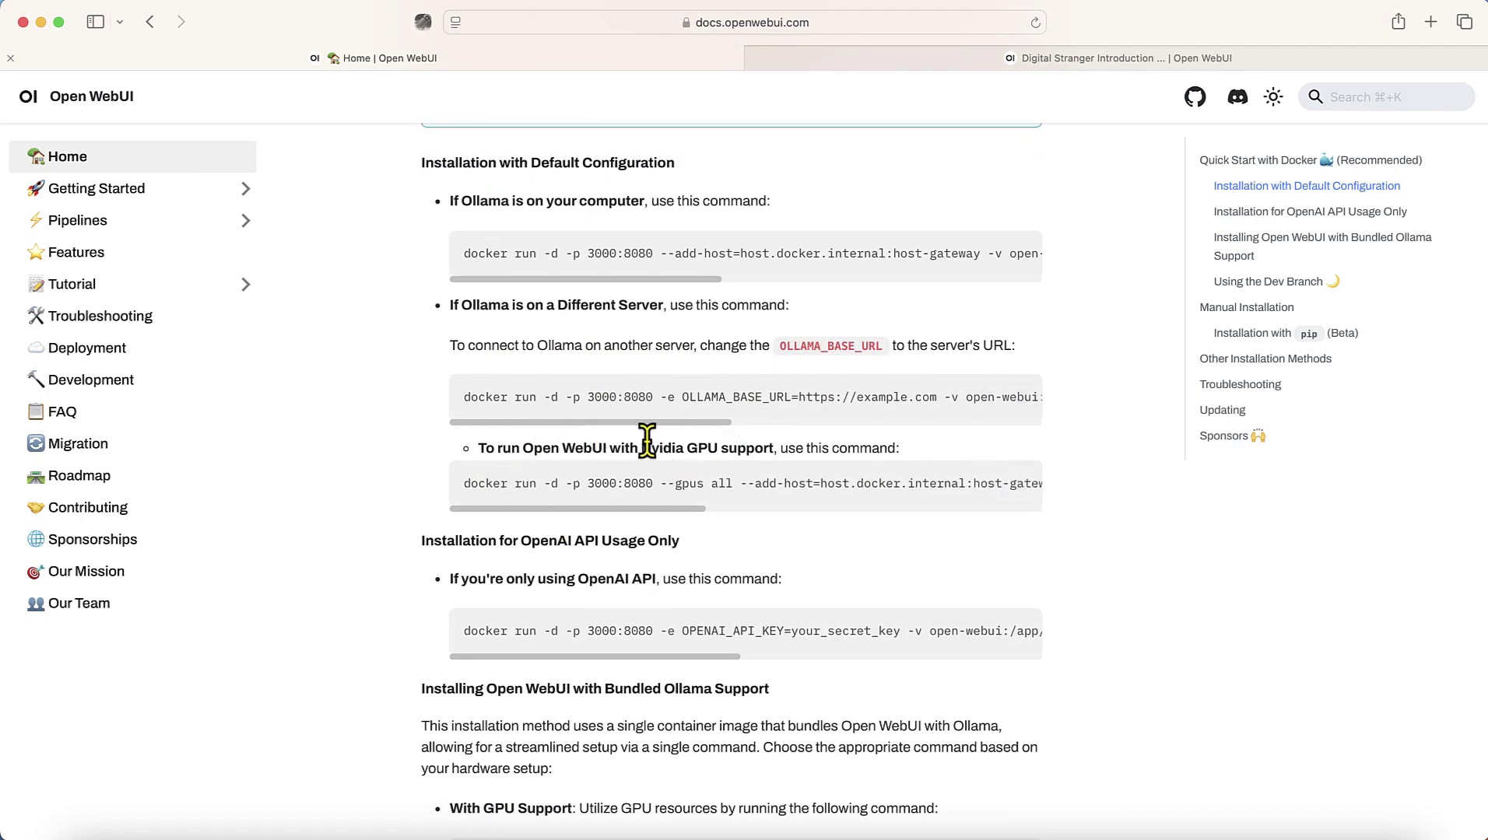
left_click_drag(651, 449, 792, 449)
left_click(792, 449)
left_click_drag(666, 511, 560, 527)
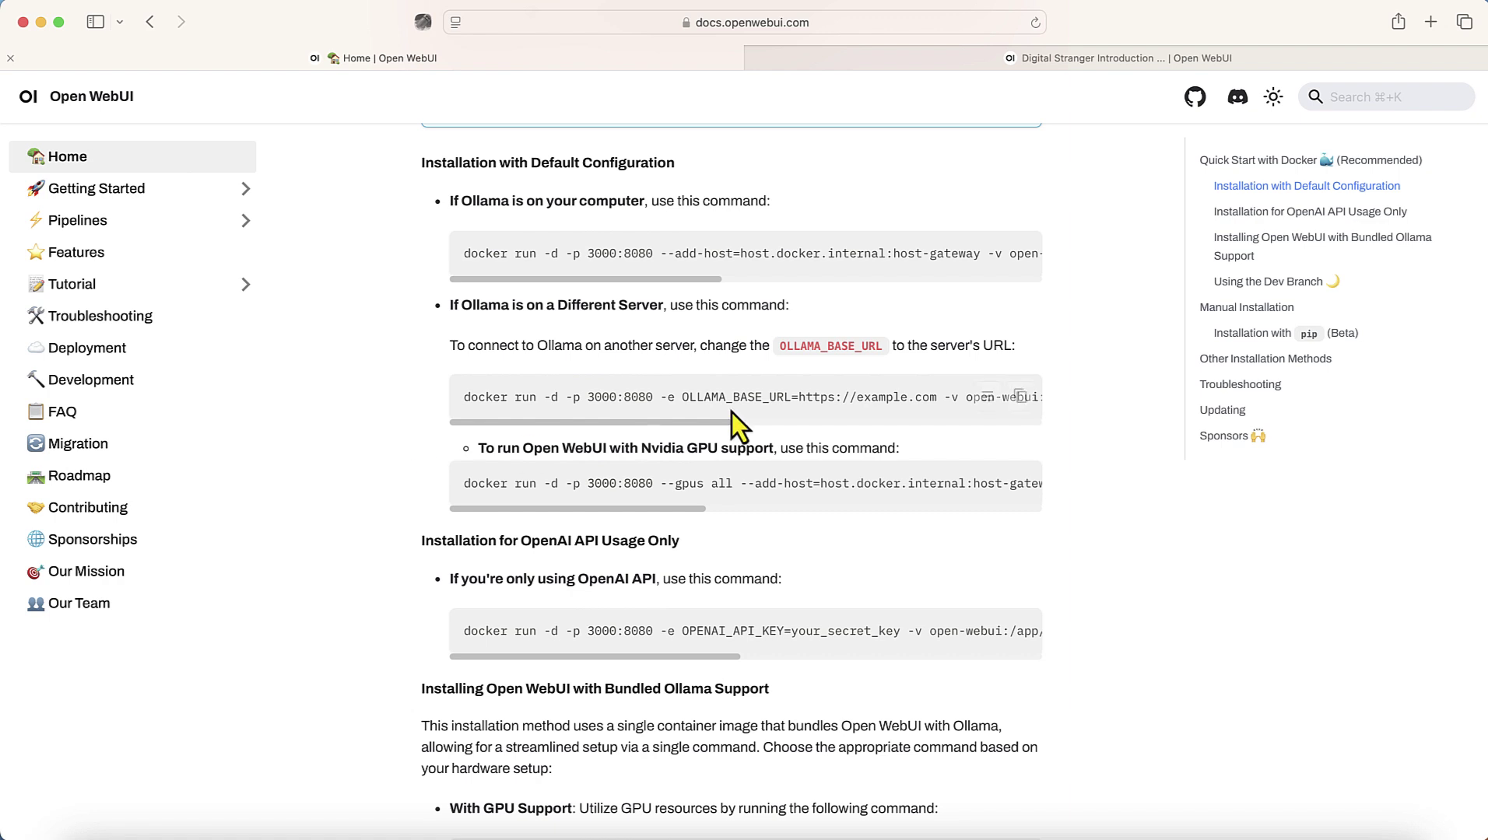
left_click_drag(651, 447, 761, 443)
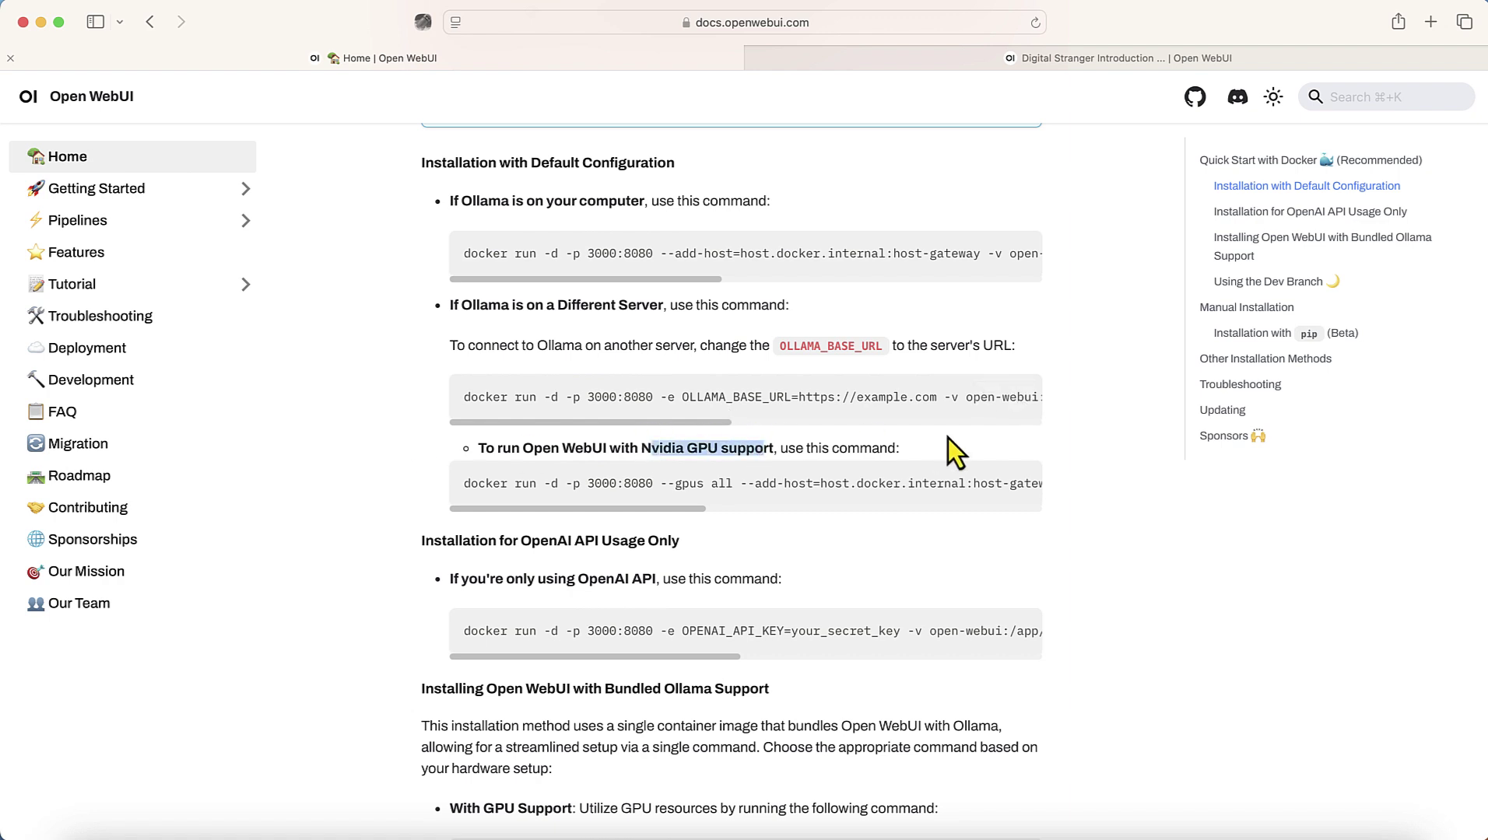
left_click(1209, 640)
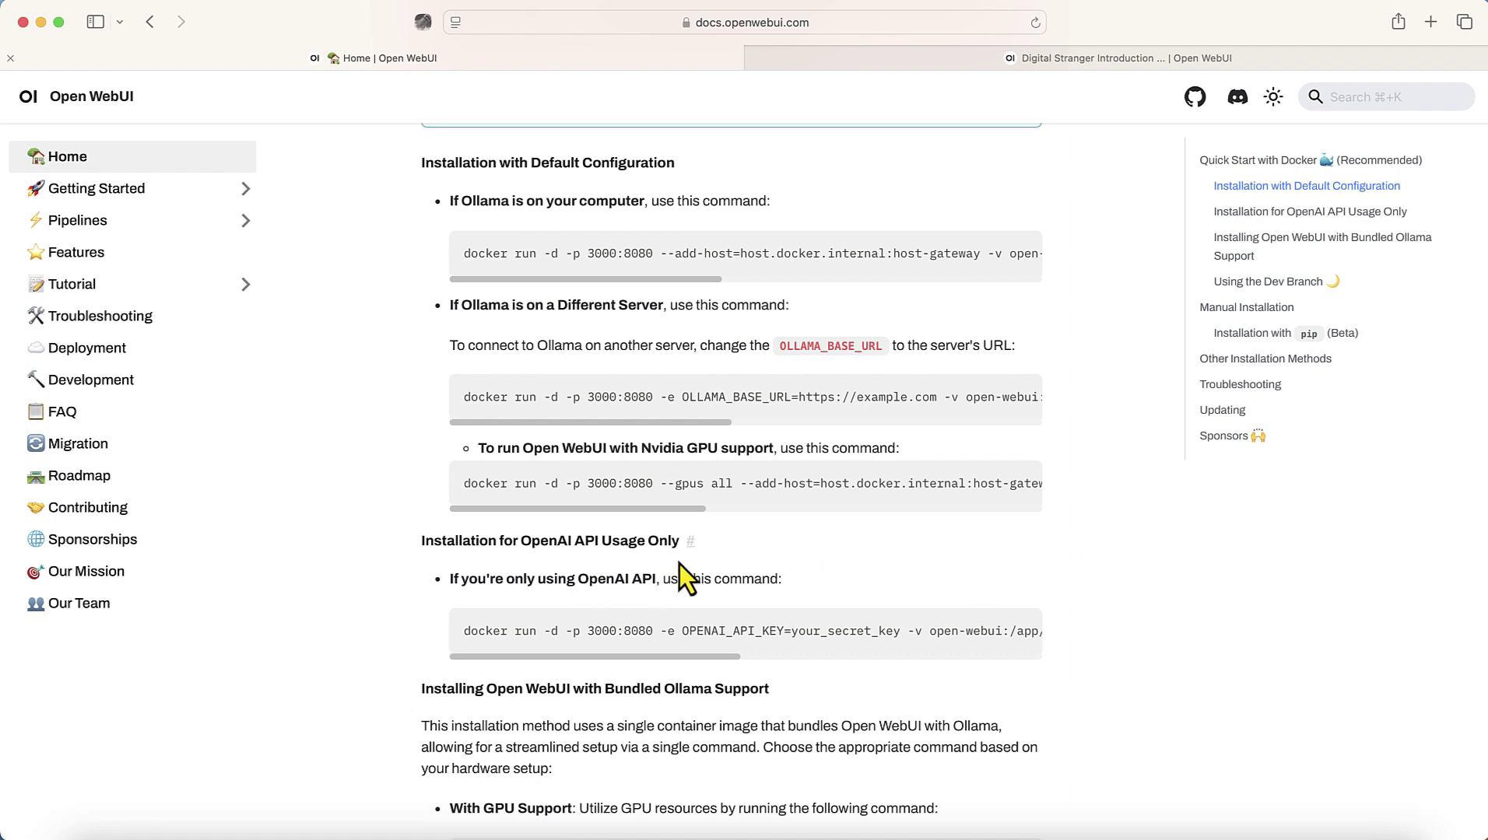
double_click(662, 448)
left_click_drag(717, 448, 771, 448)
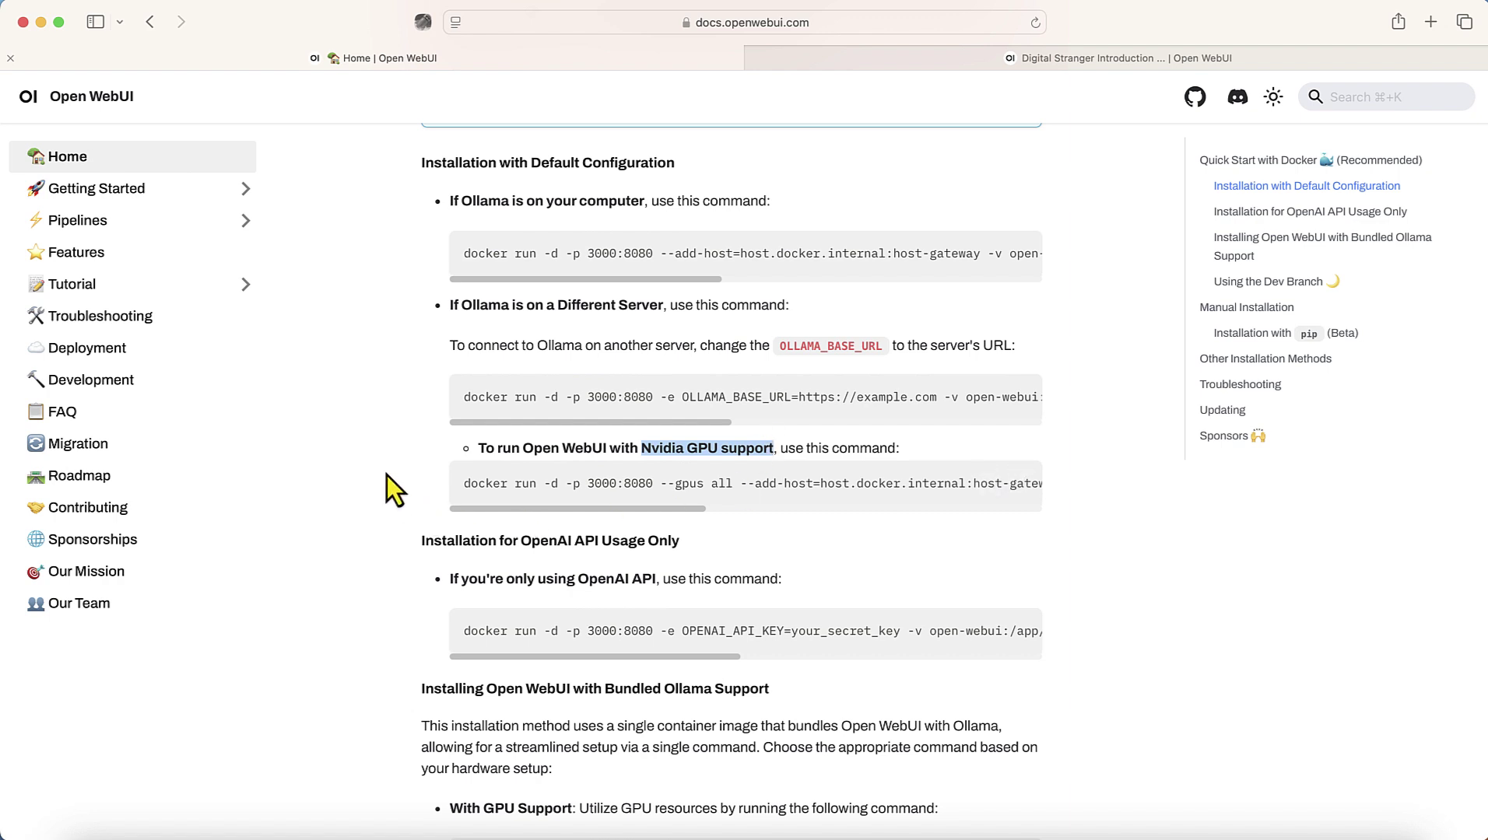
scroll(387, 475, "down", 1)
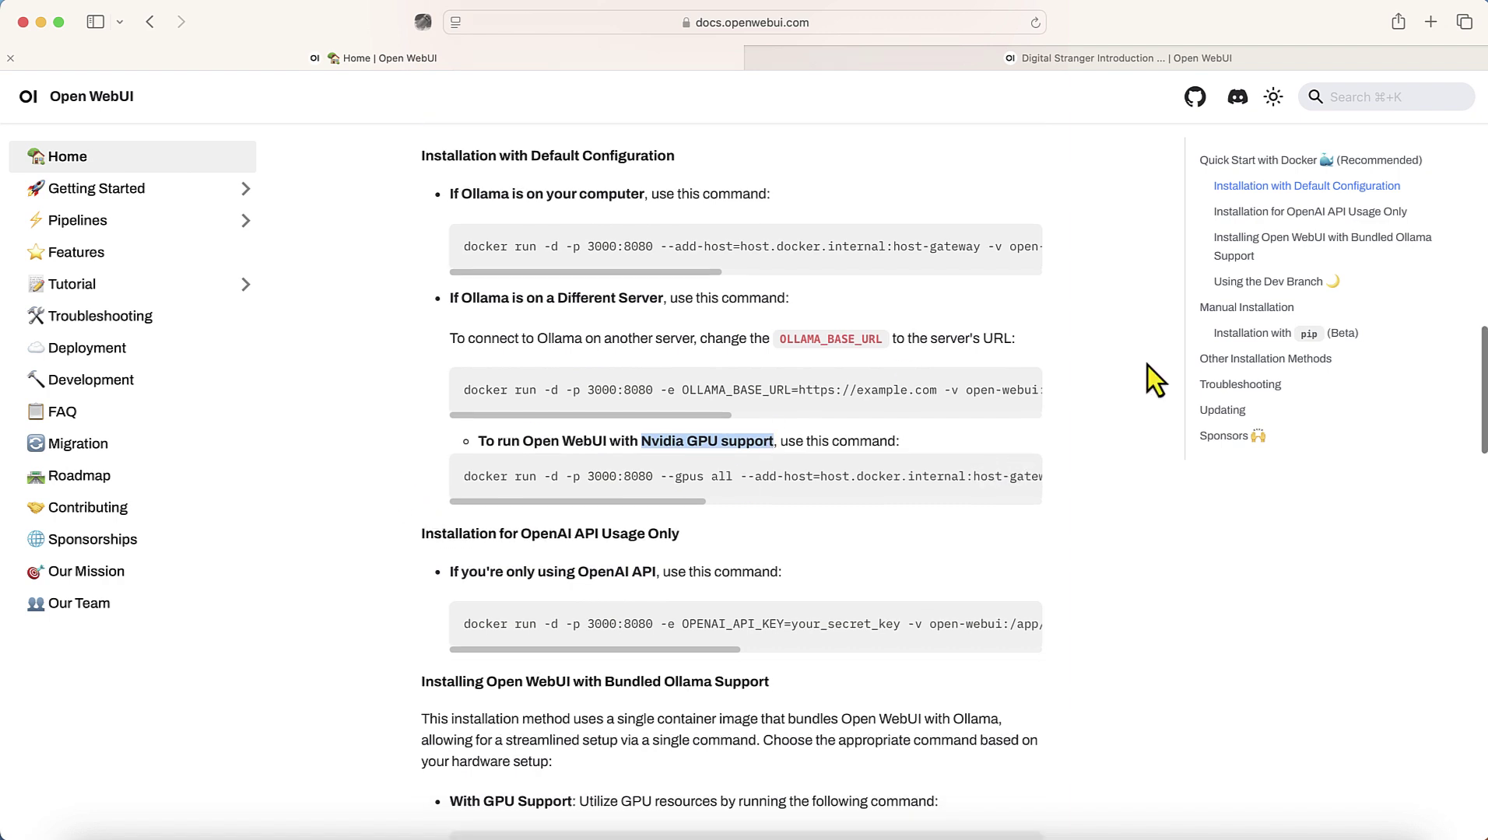
left_click(1123, 315)
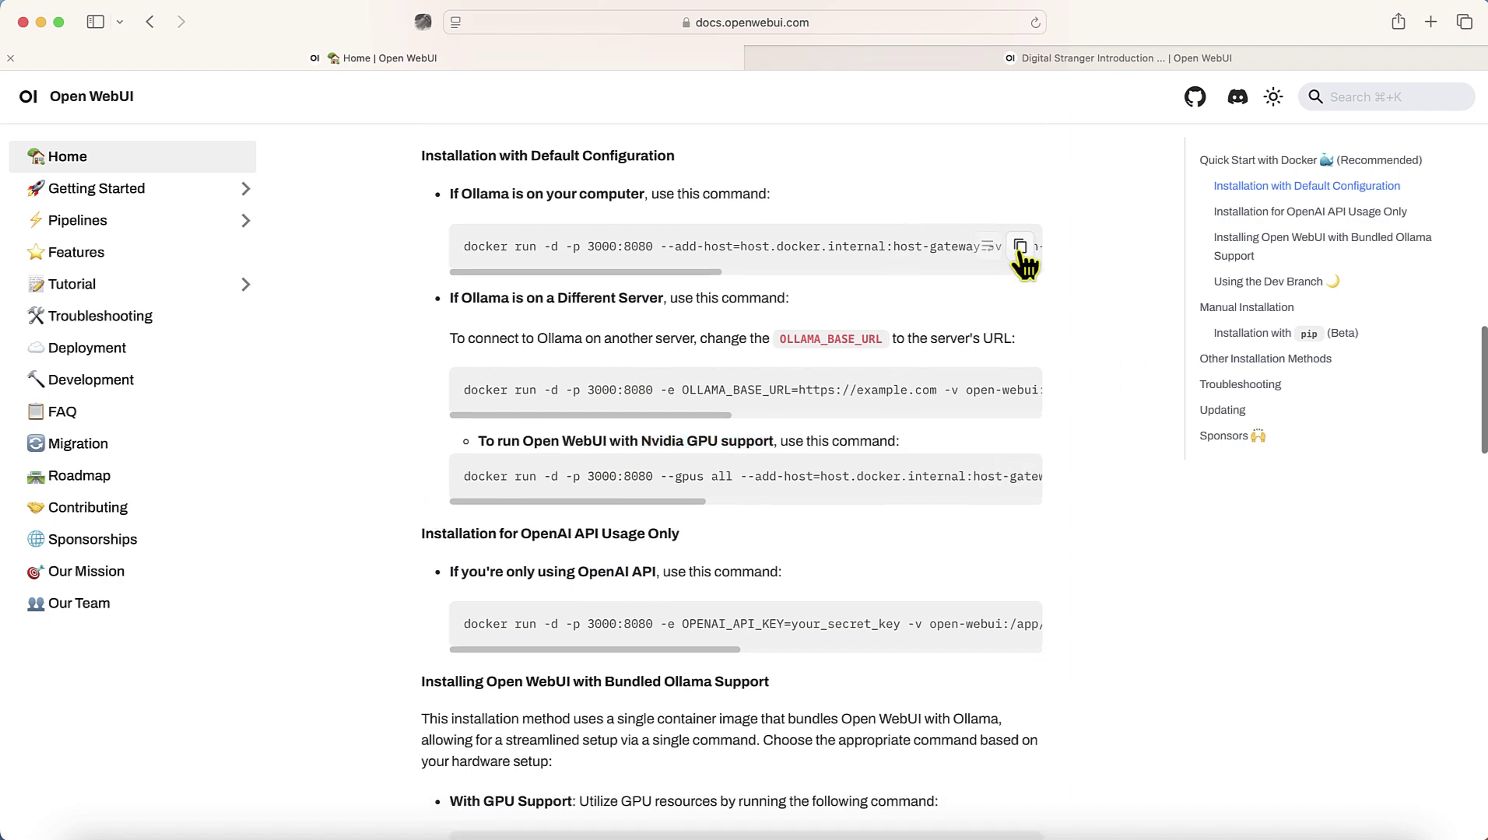
- Copy the default open-webui docker run command (port 3000:8080), paste it into Terminal, and close Terminal
left_click(1019, 247)
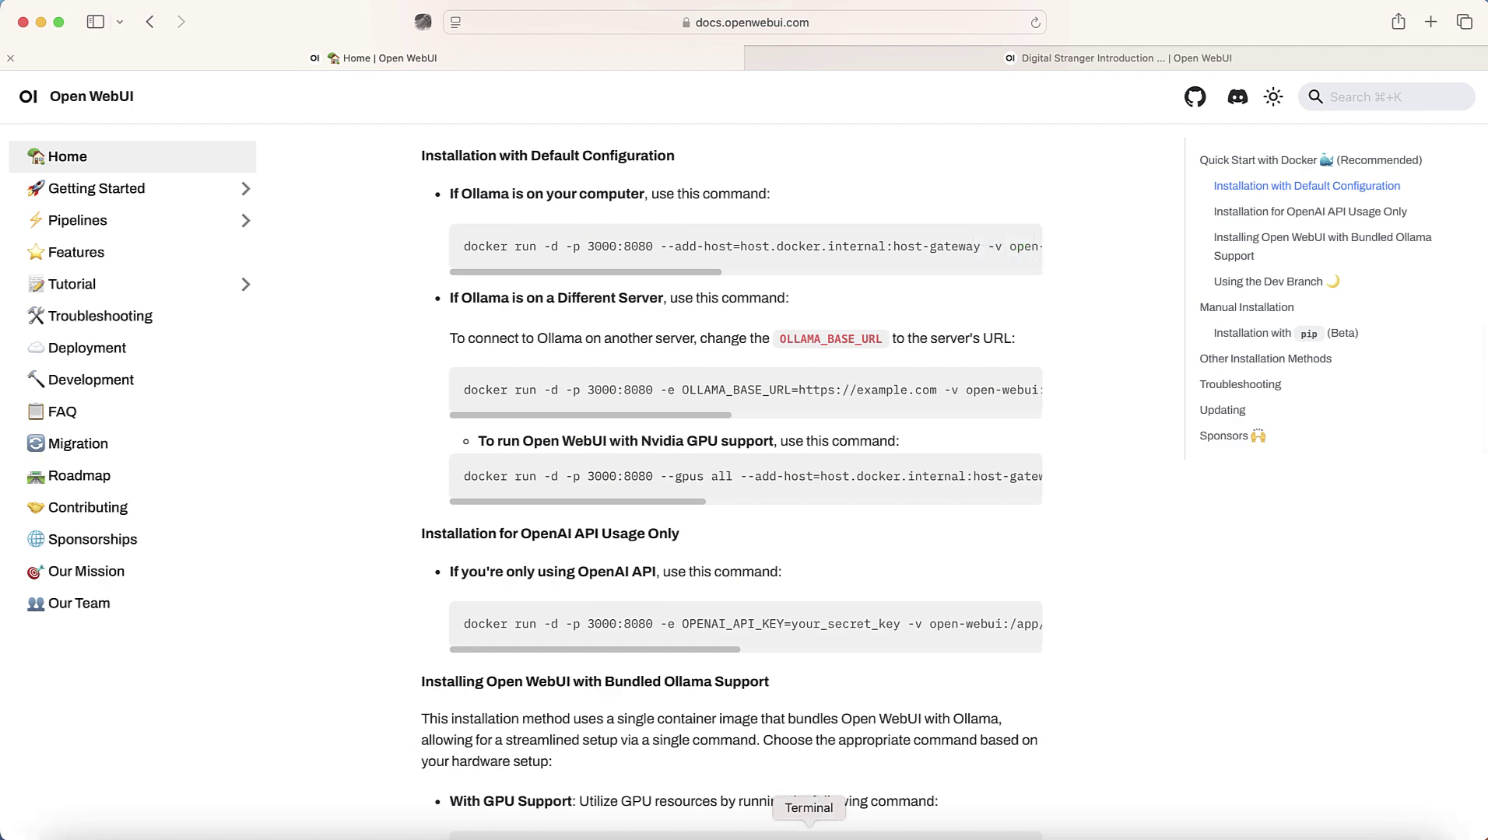
left_click(809, 832)
key("super+v")
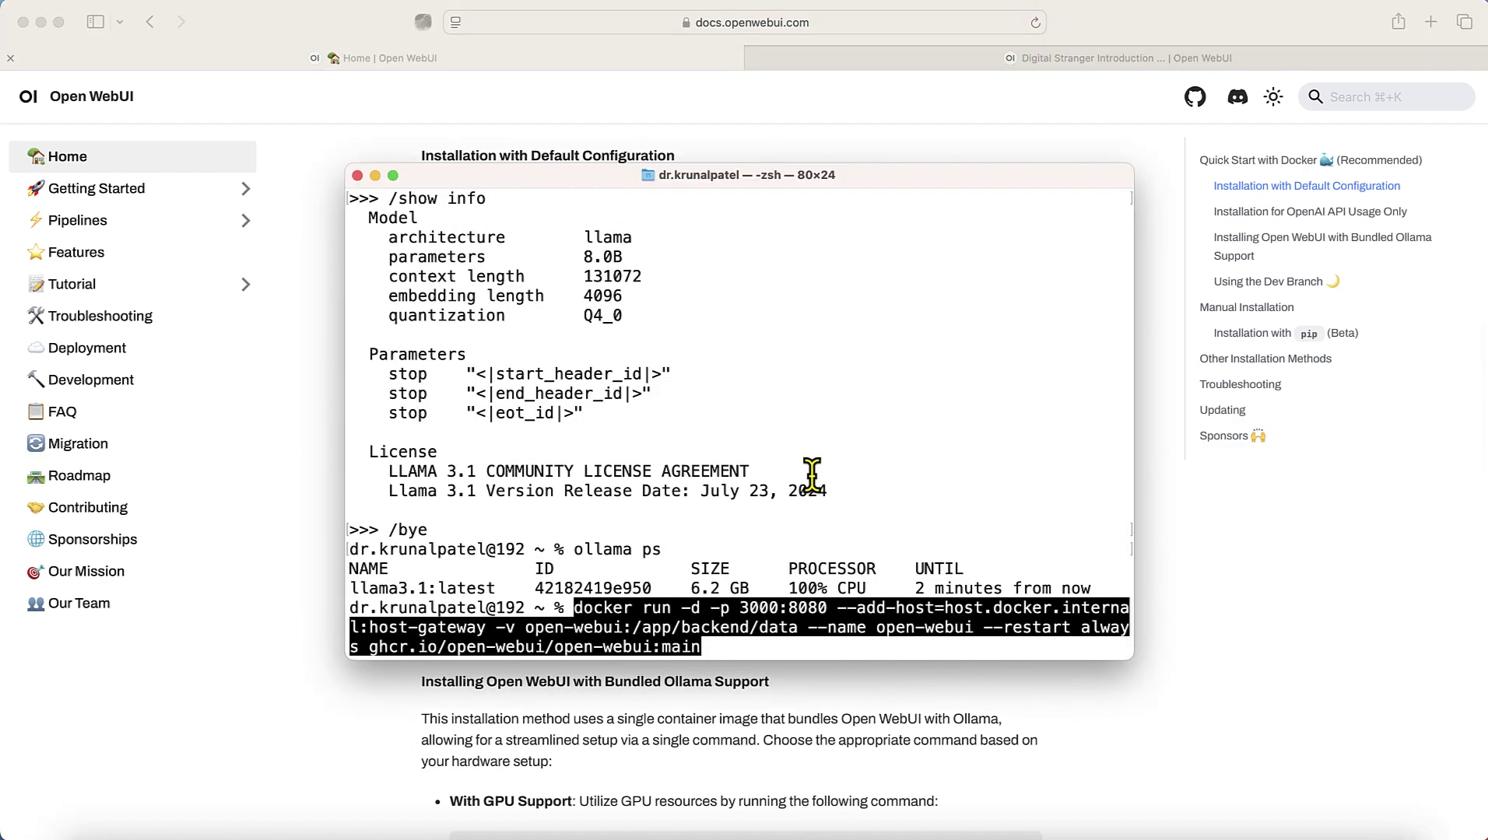
left_click(358, 175)
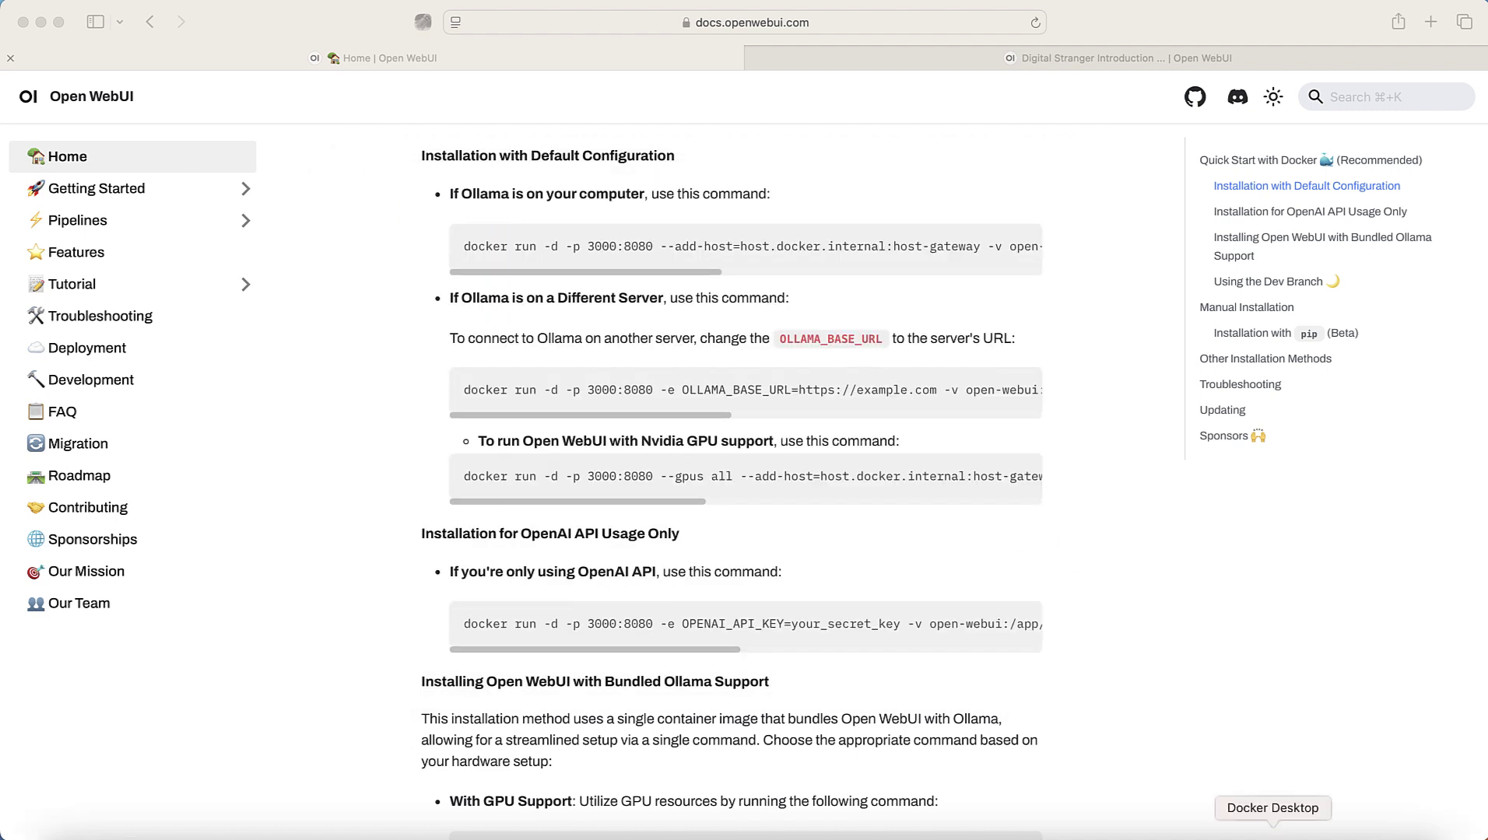
left_click(1272, 831)
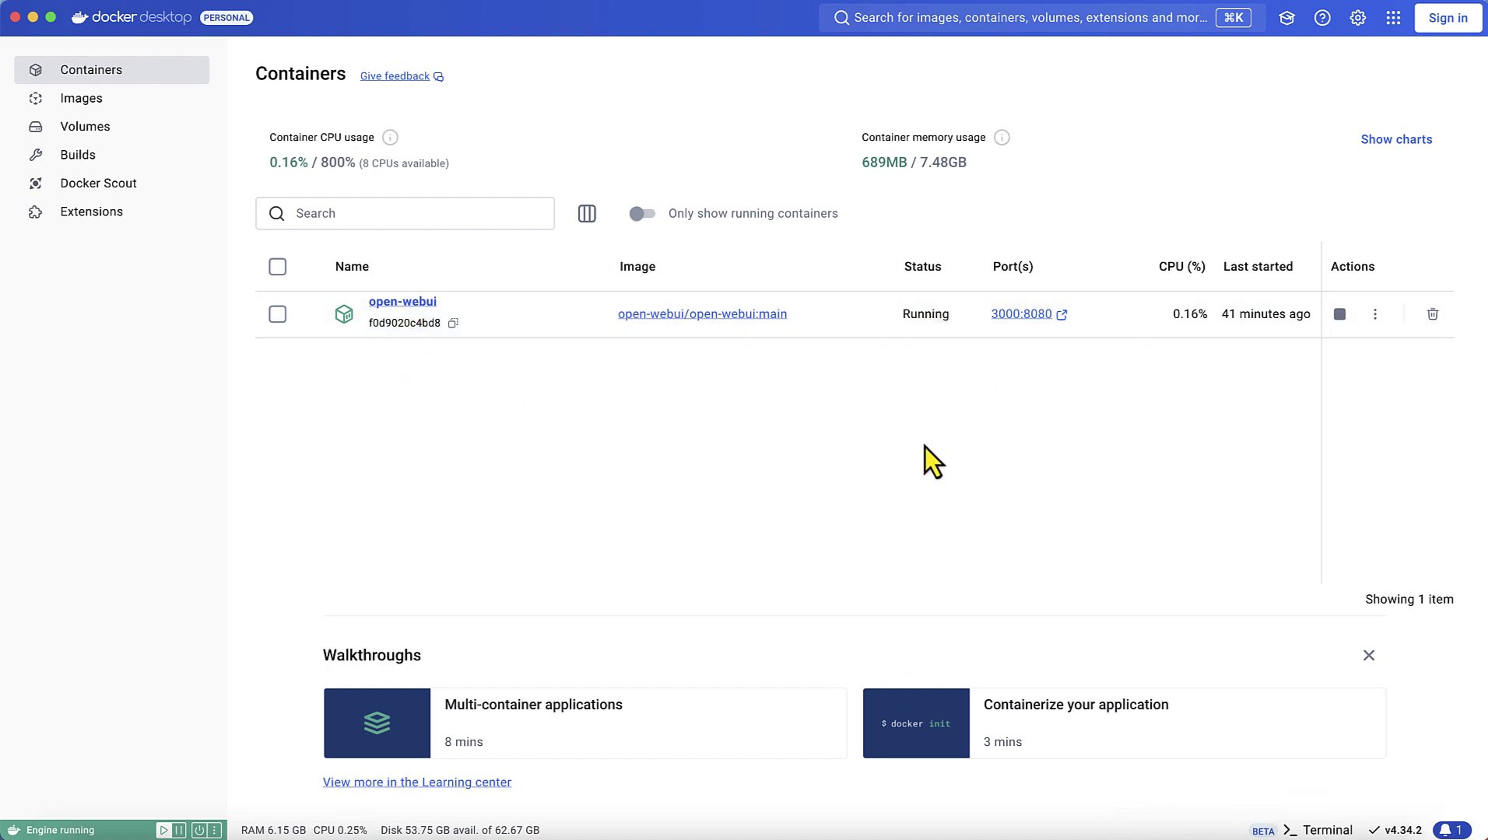
- Open the open-webui container's 3000:8080 port link from Docker Desktop's Containers list
left_click(1019, 315)
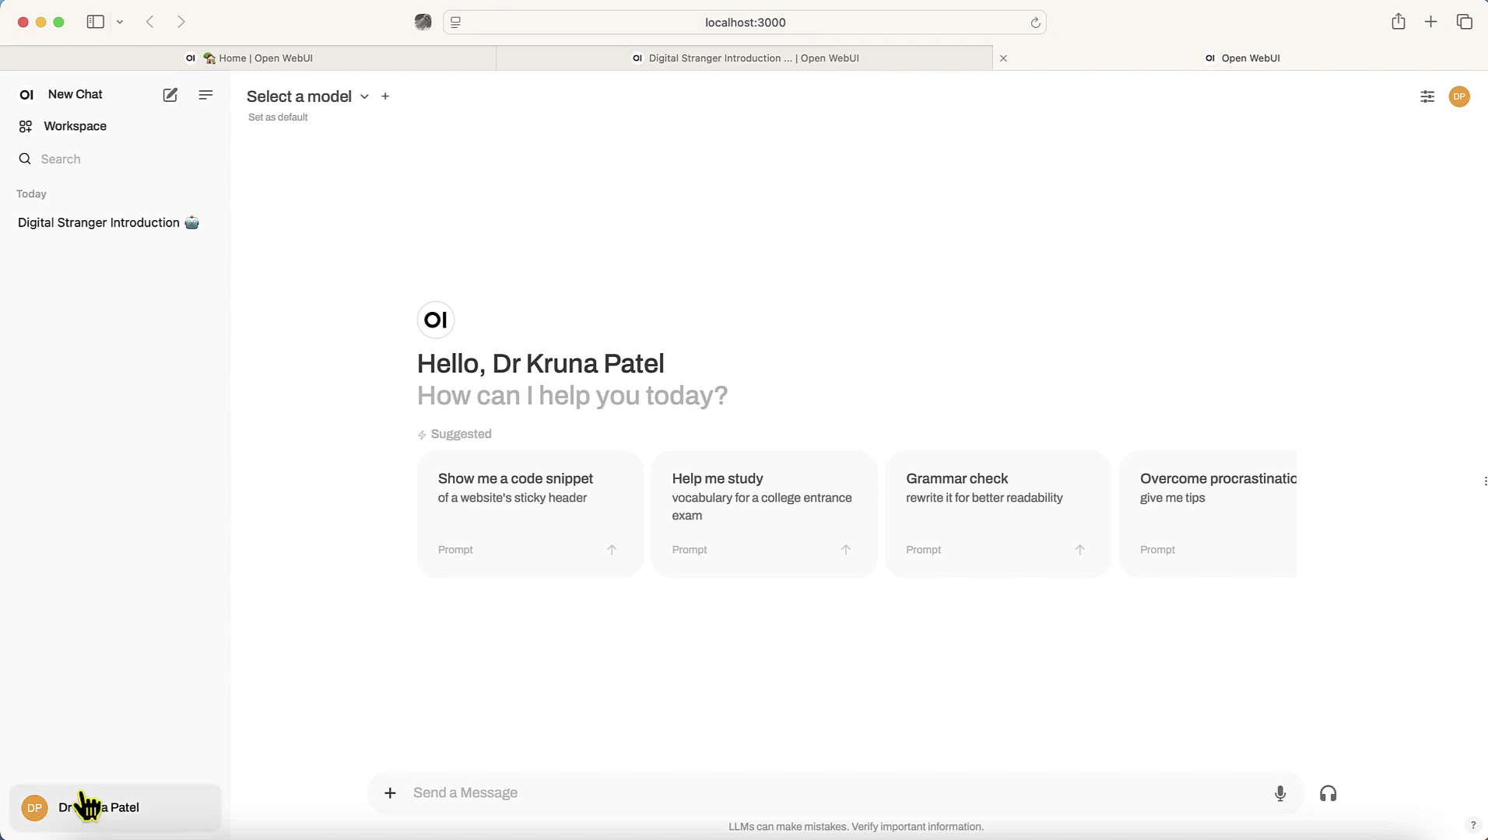
- Open the Admin Panel from the sidebar's profile menu, showing the single admin user
left_click(793, 31)
left_click(393, 319)
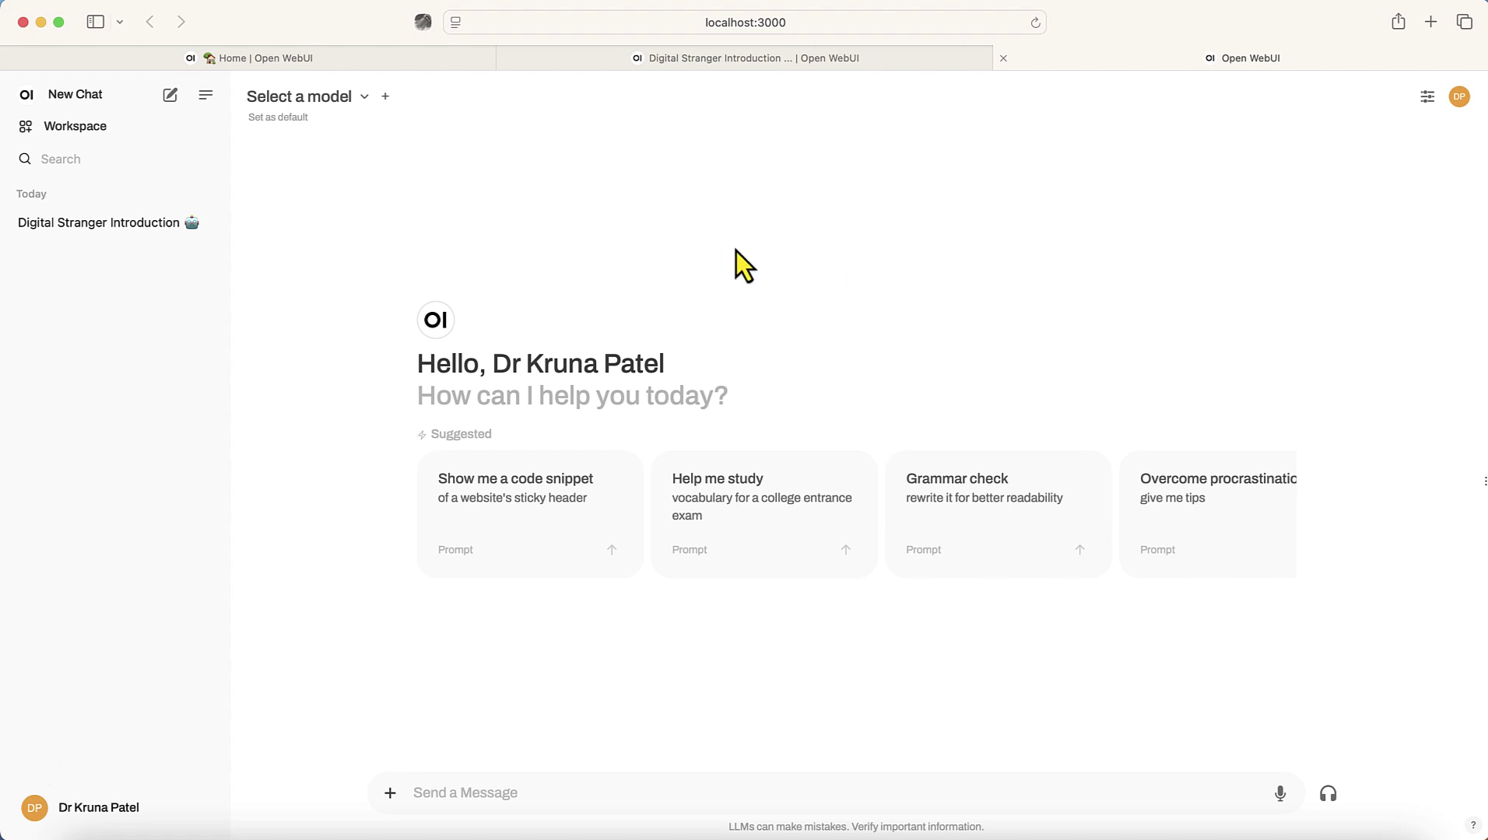
left_click(87, 821)
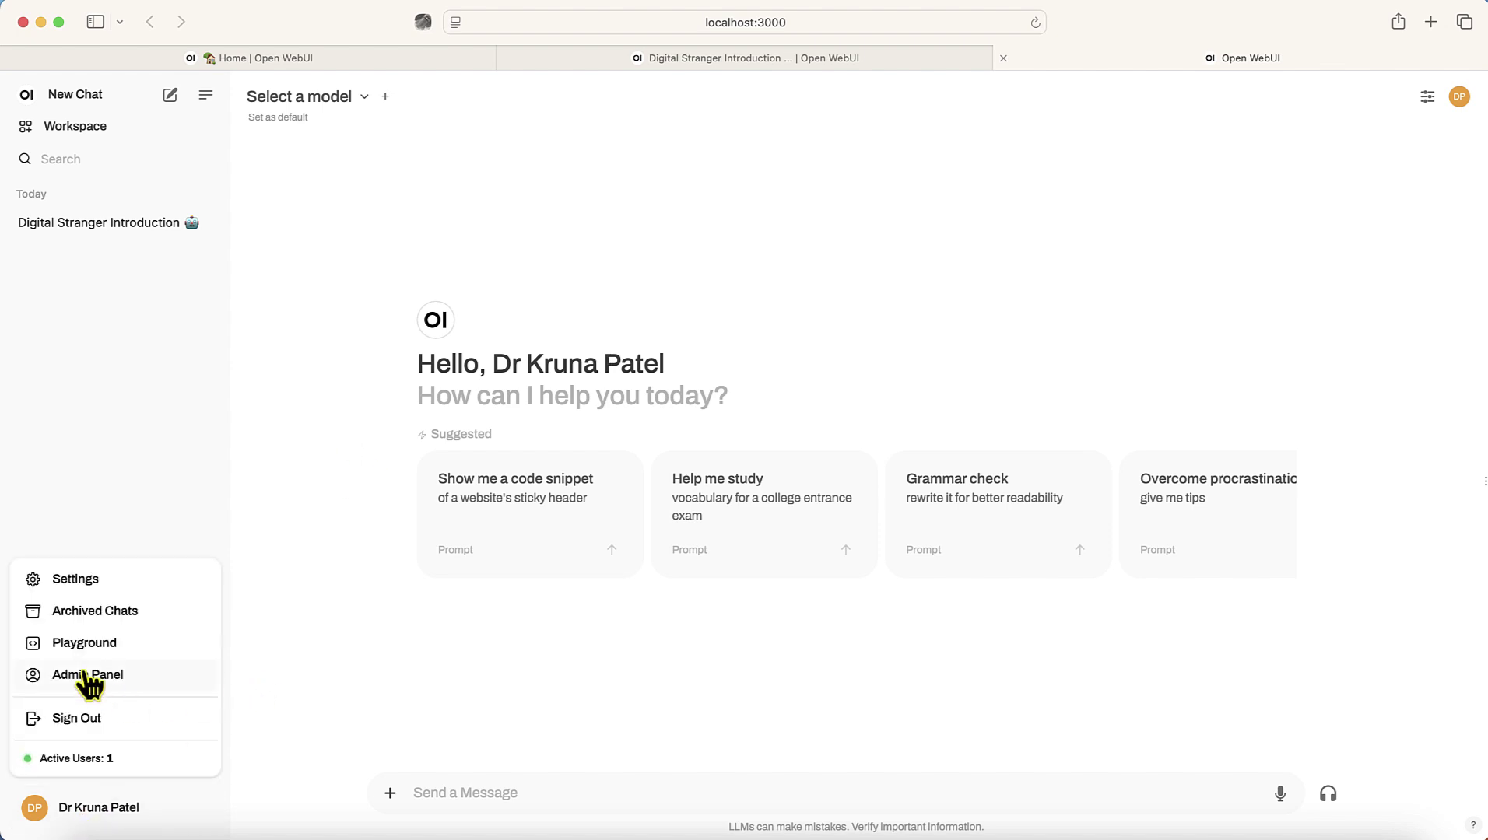
left_click(87, 824)
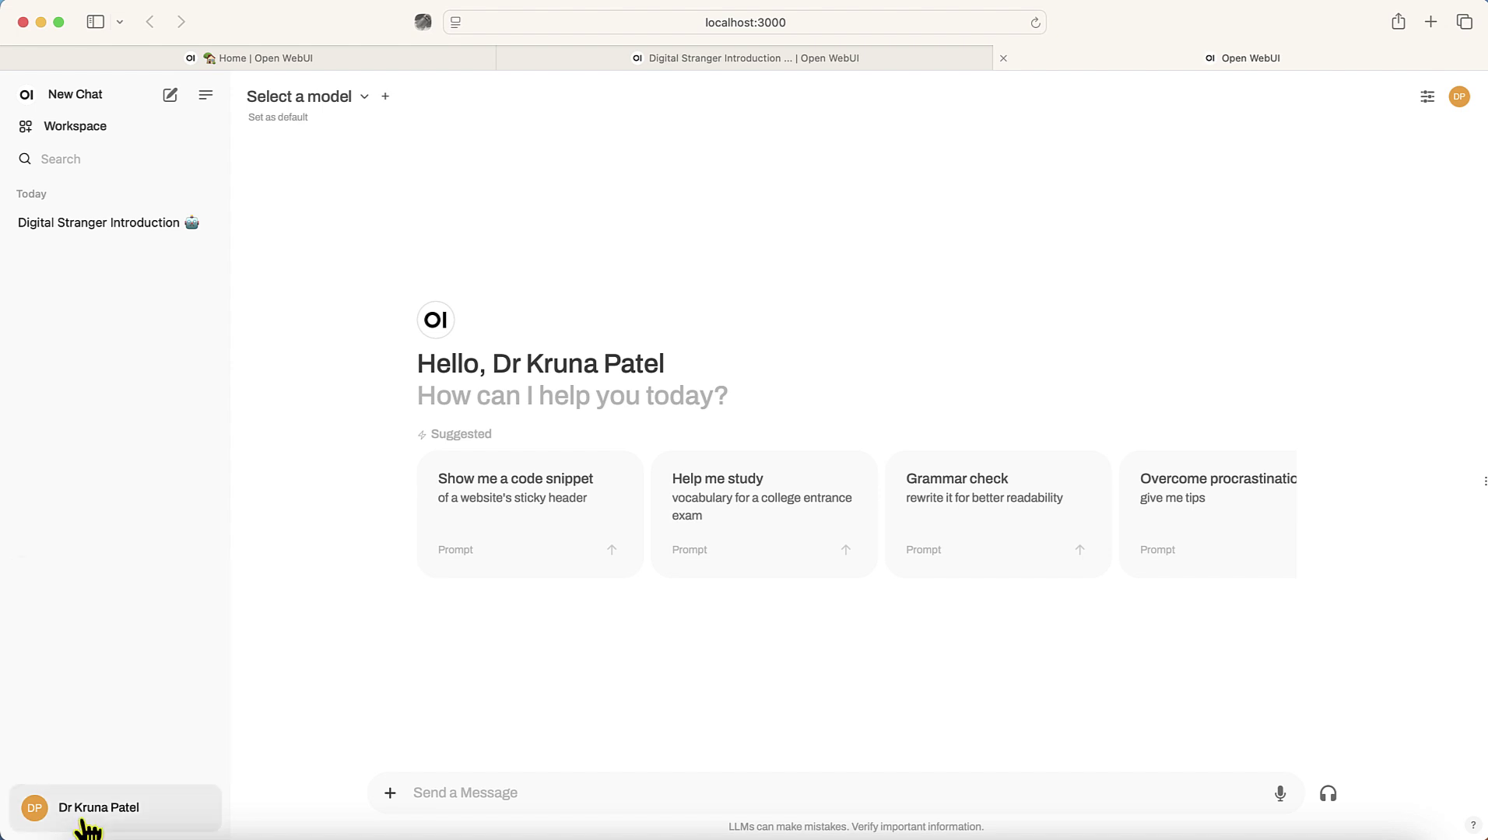
left_click(87, 825)
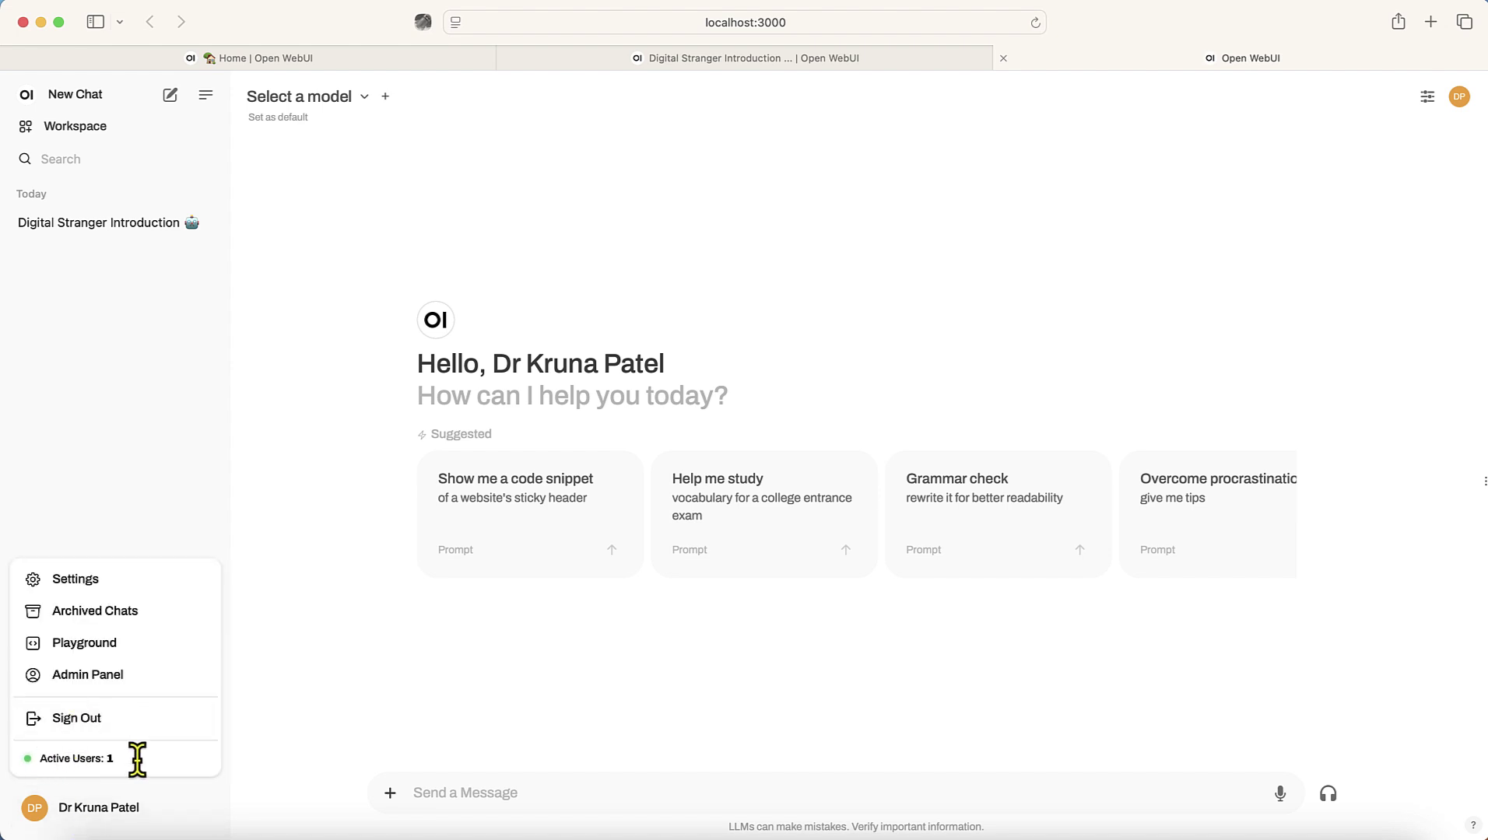
left_click(409, 694)
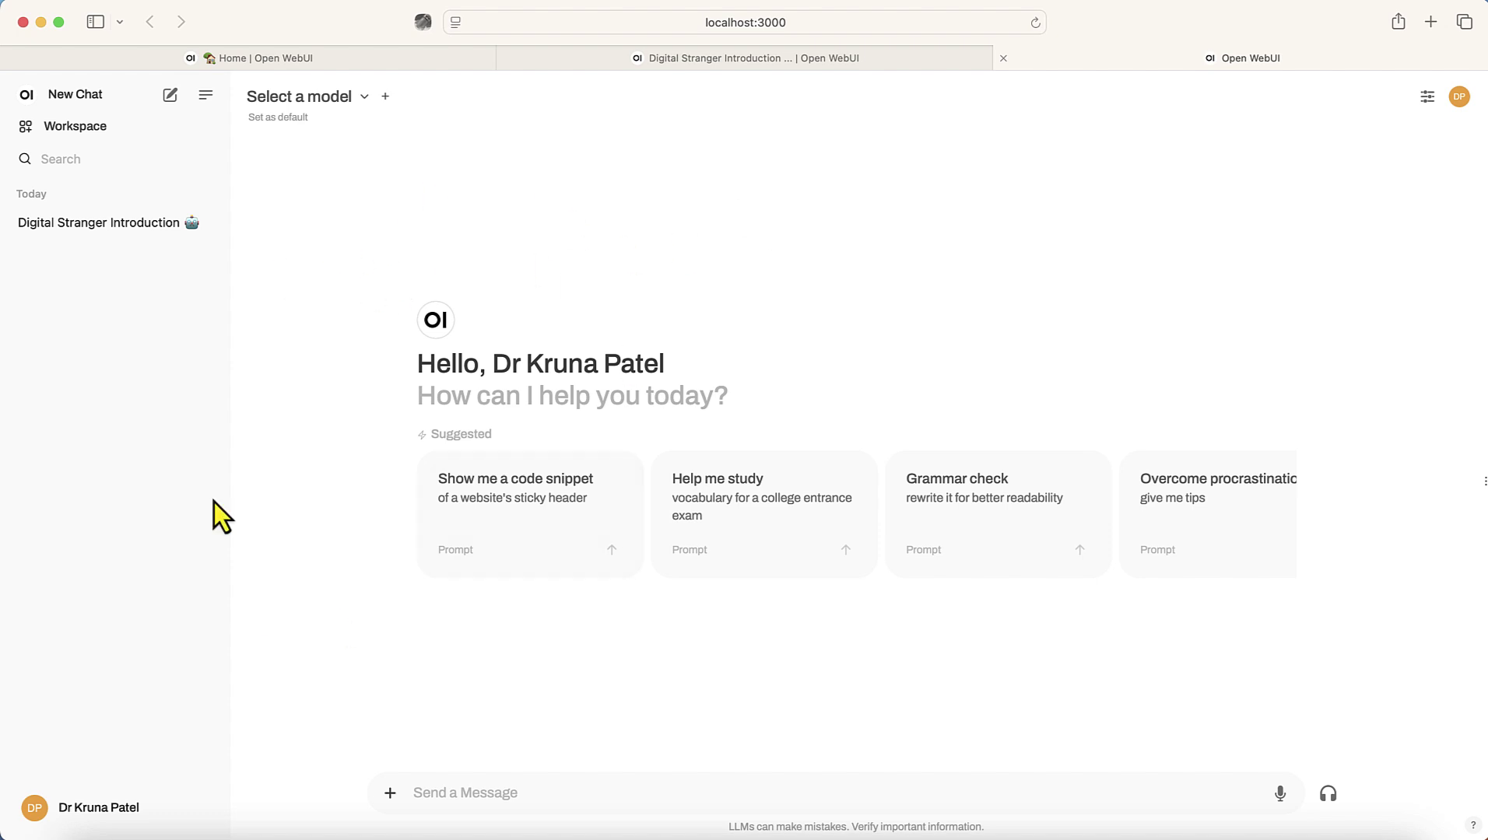
left_click(839, 24)
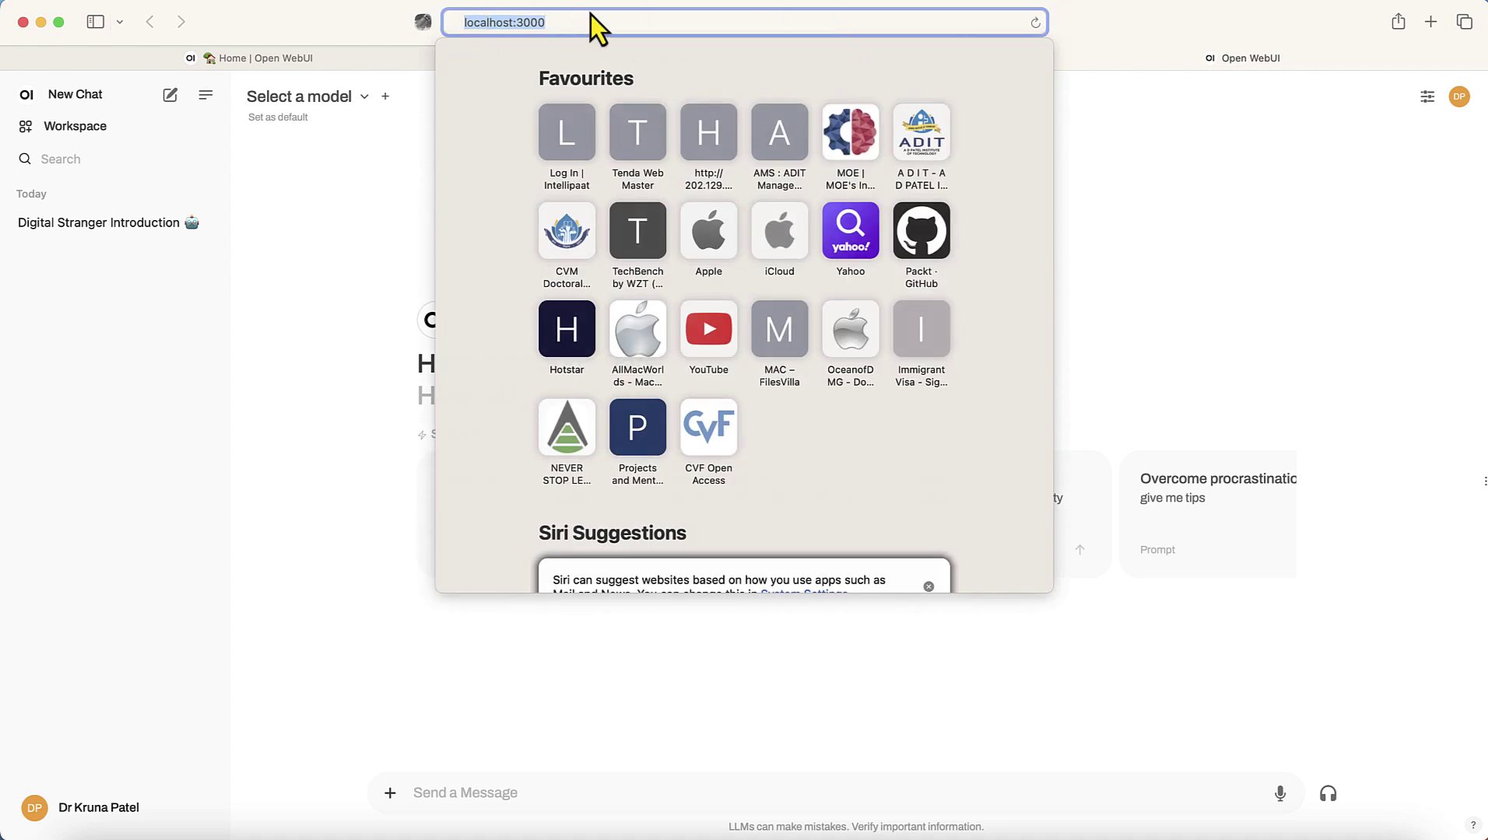
left_click(375, 233)
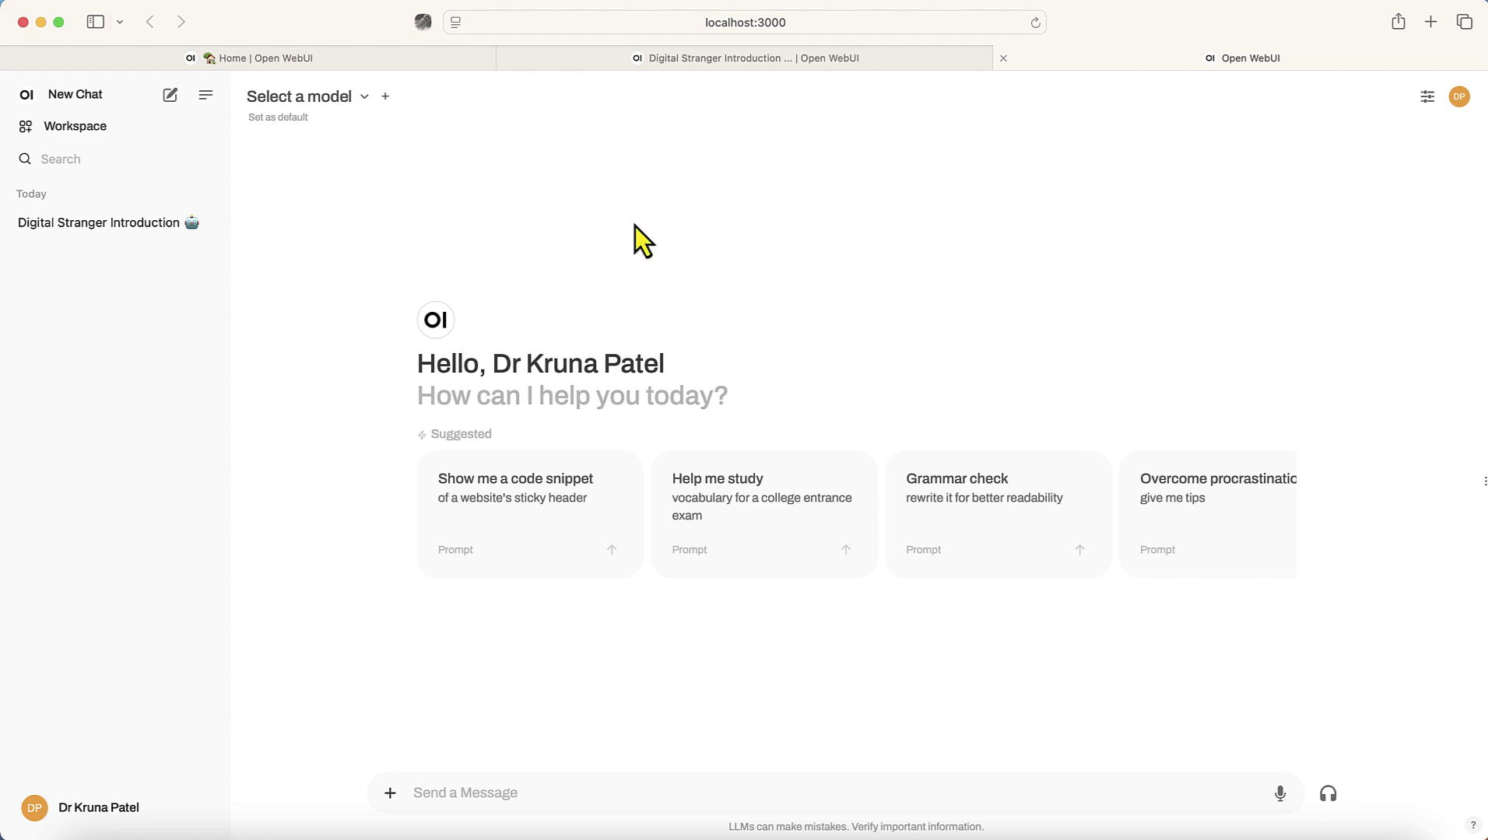
left_click(93, 809)
left_click(108, 673)
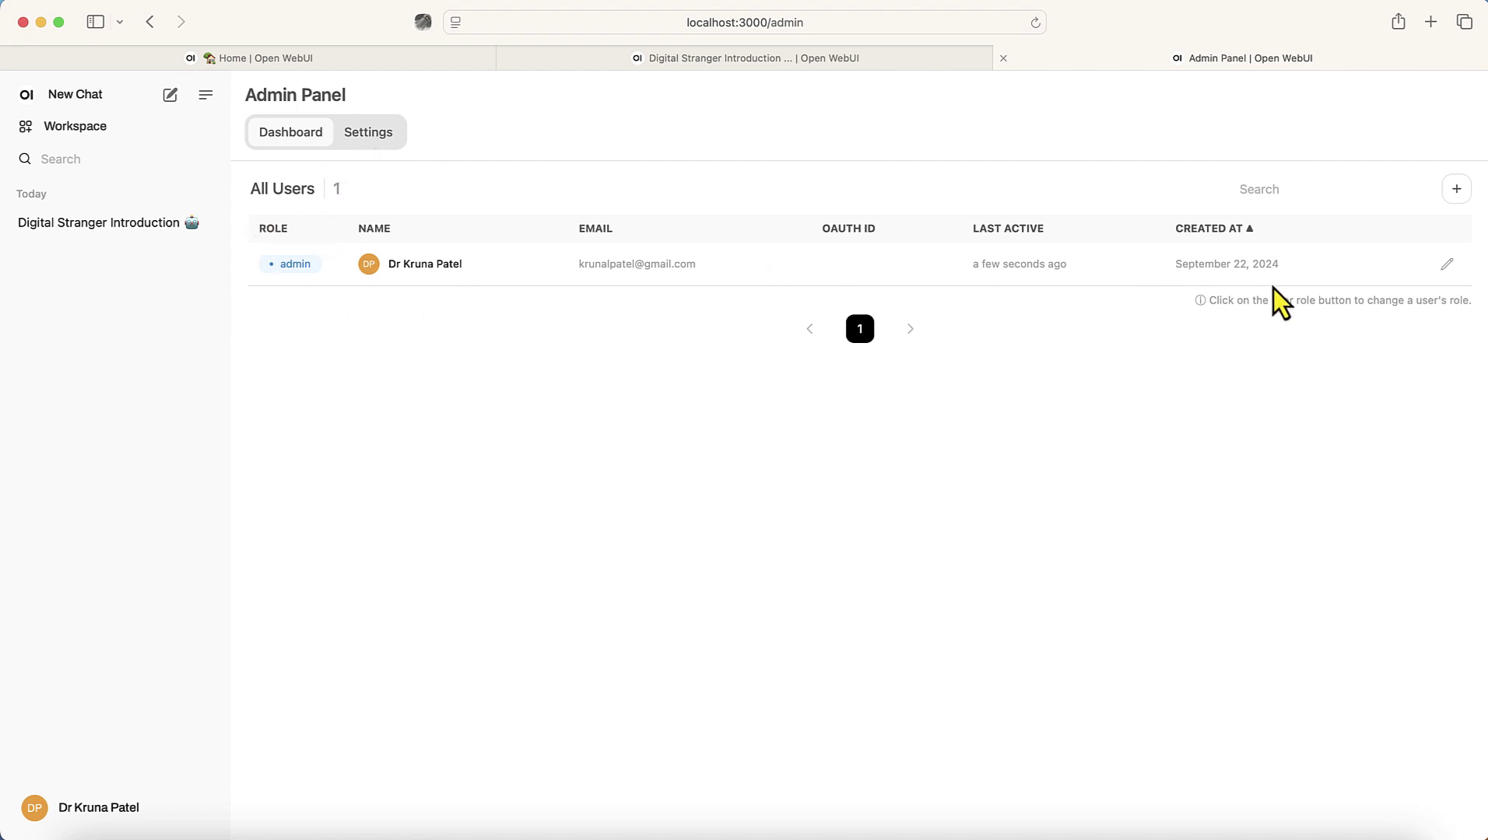
- Enter then clear llama3.1:8b in Settings > Models' Pull a model field, then list a new chat's models
left_click(370, 133)
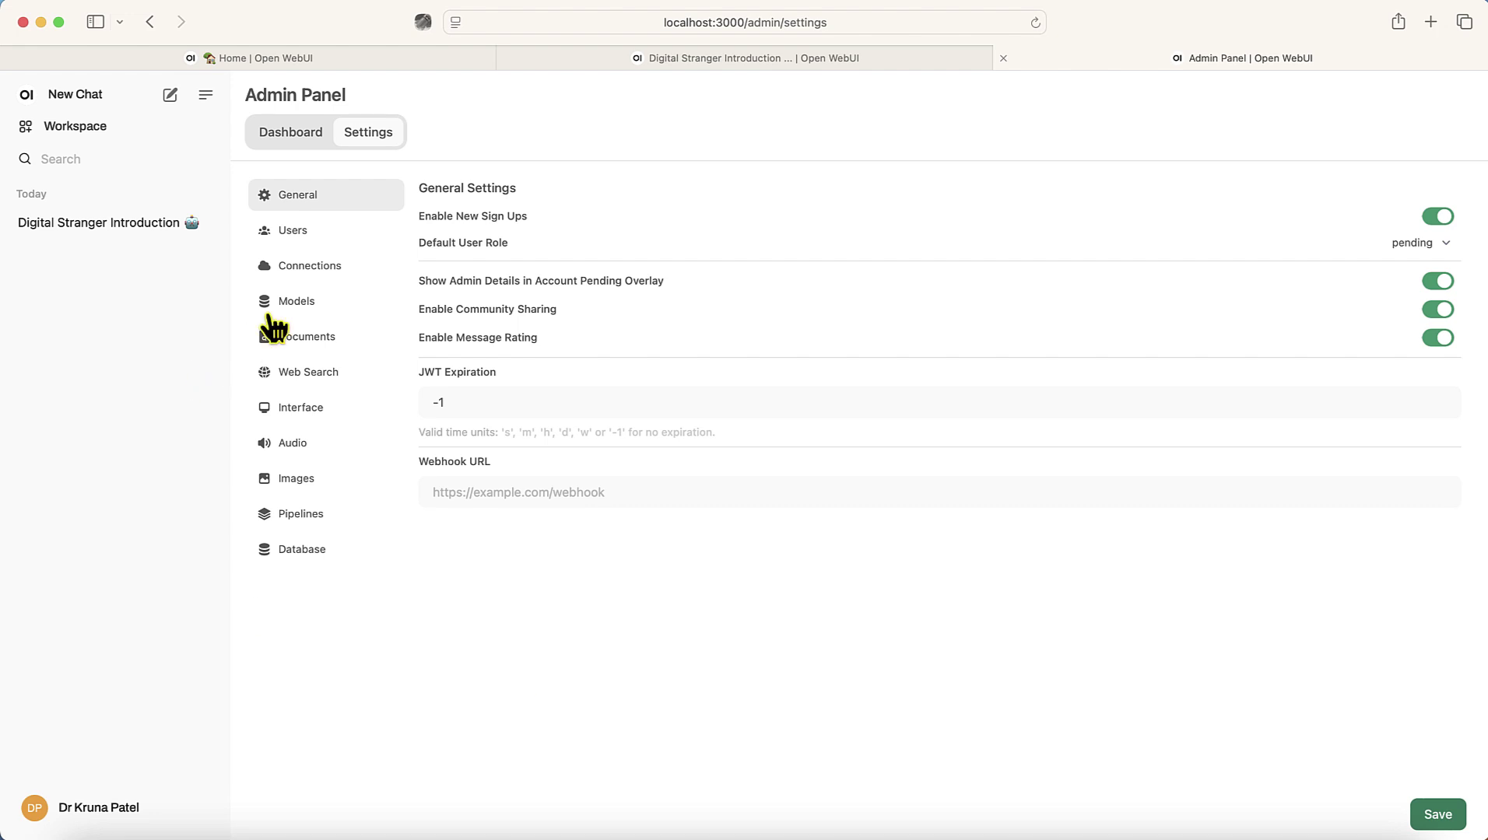
left_click(294, 309)
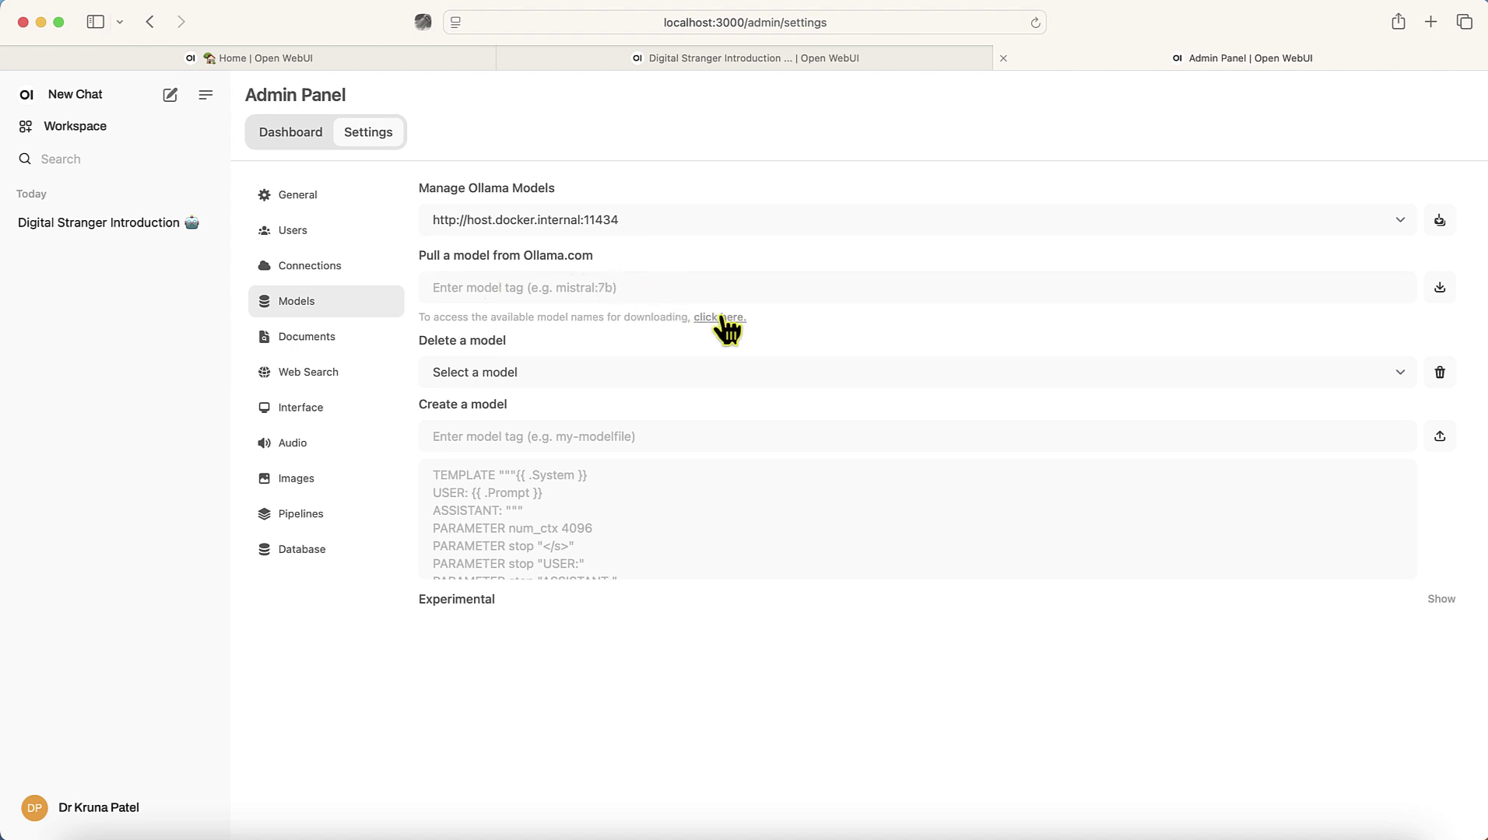
type("llaa")
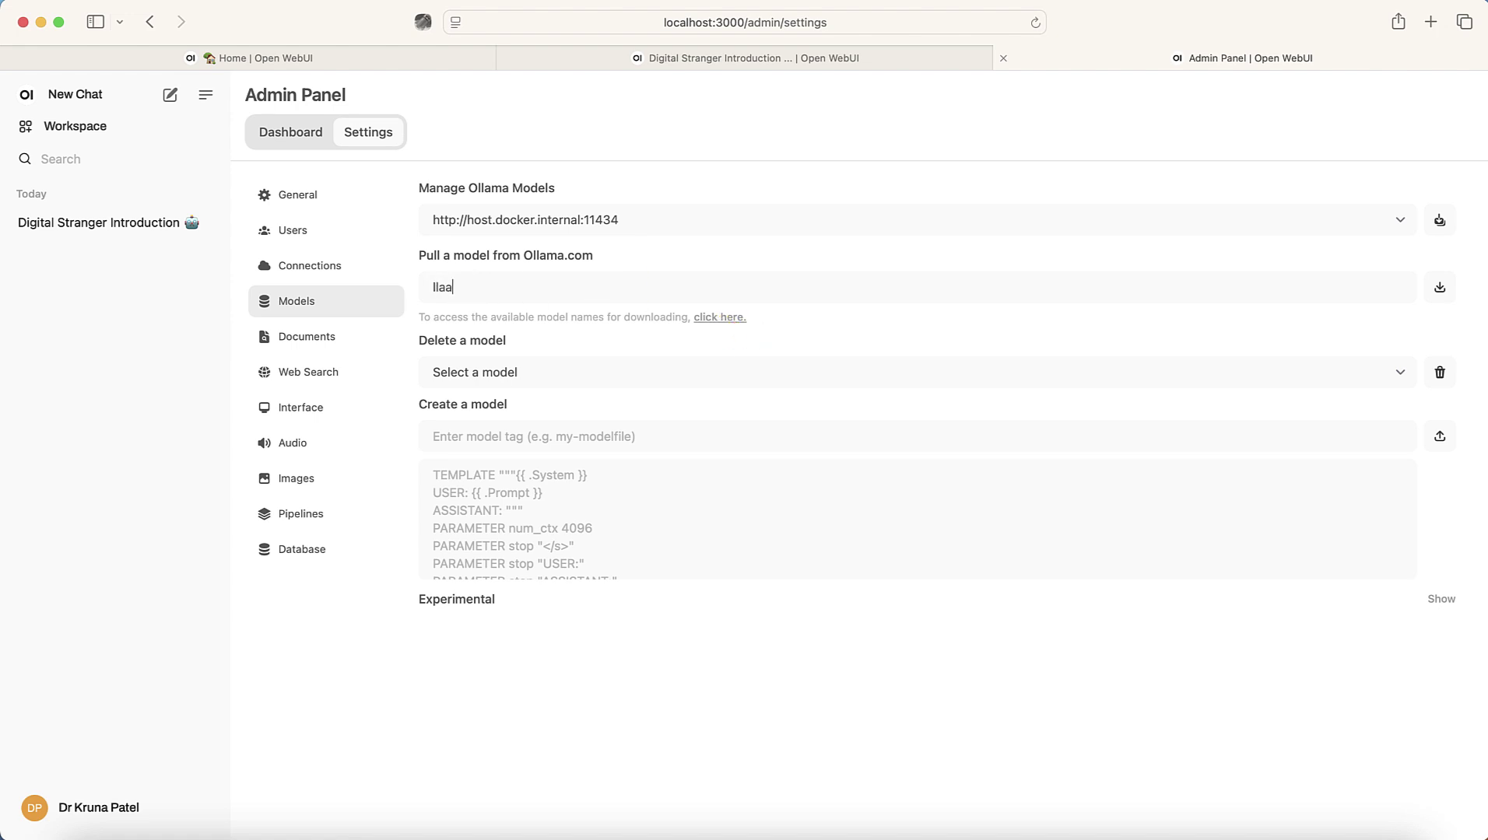
key("BackSpace")
type("ma3.1:8b")
left_click_drag(507, 289, 375, 302)
key("BackSpace")
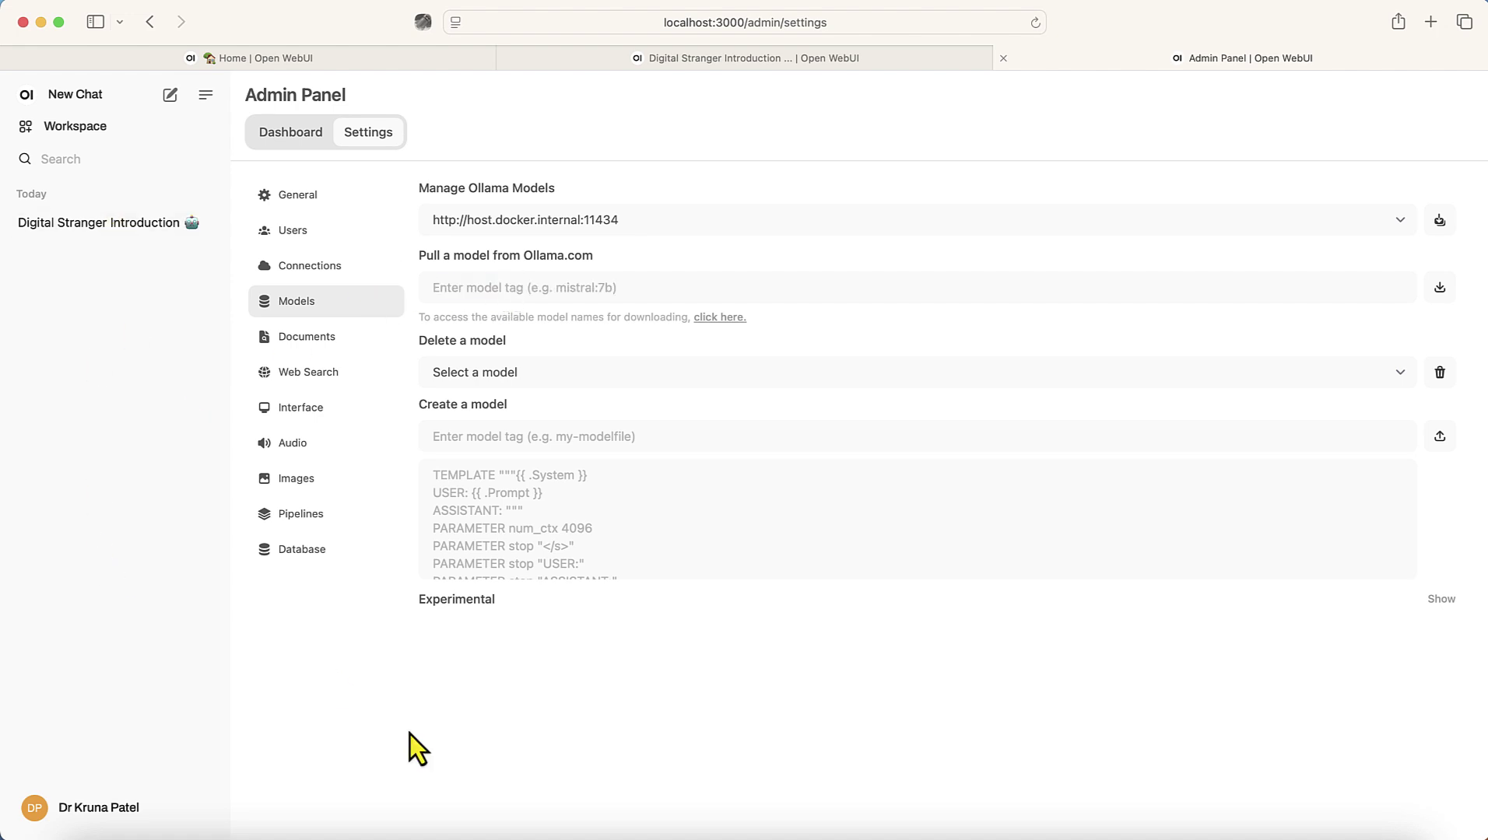
left_click(54, 94)
left_click(327, 100)
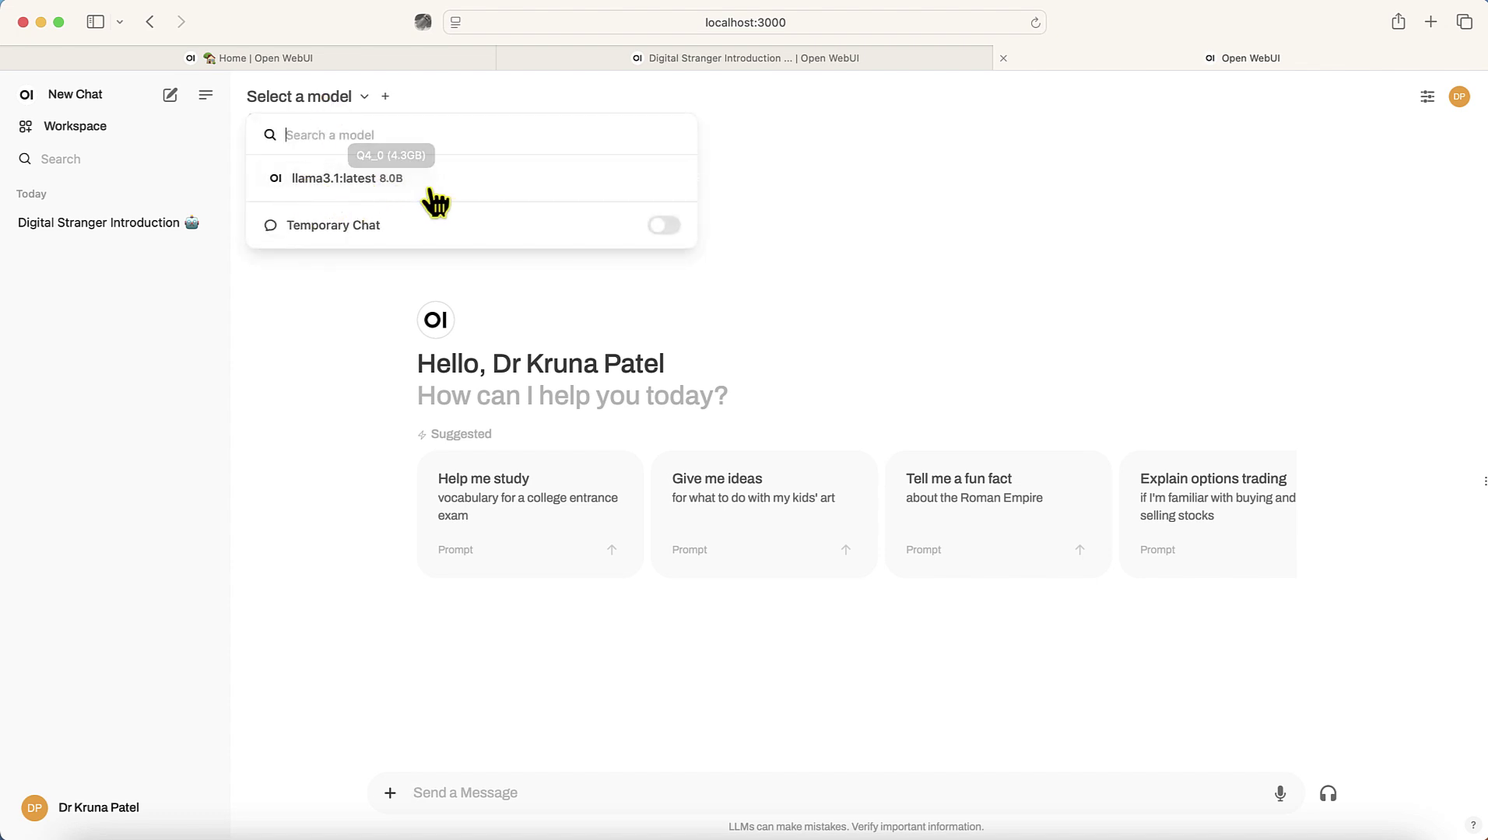
- Dismiss the model list and attachment menu, then reopen the 'Digital Stranger Introduction' chat
left_click(311, 437)
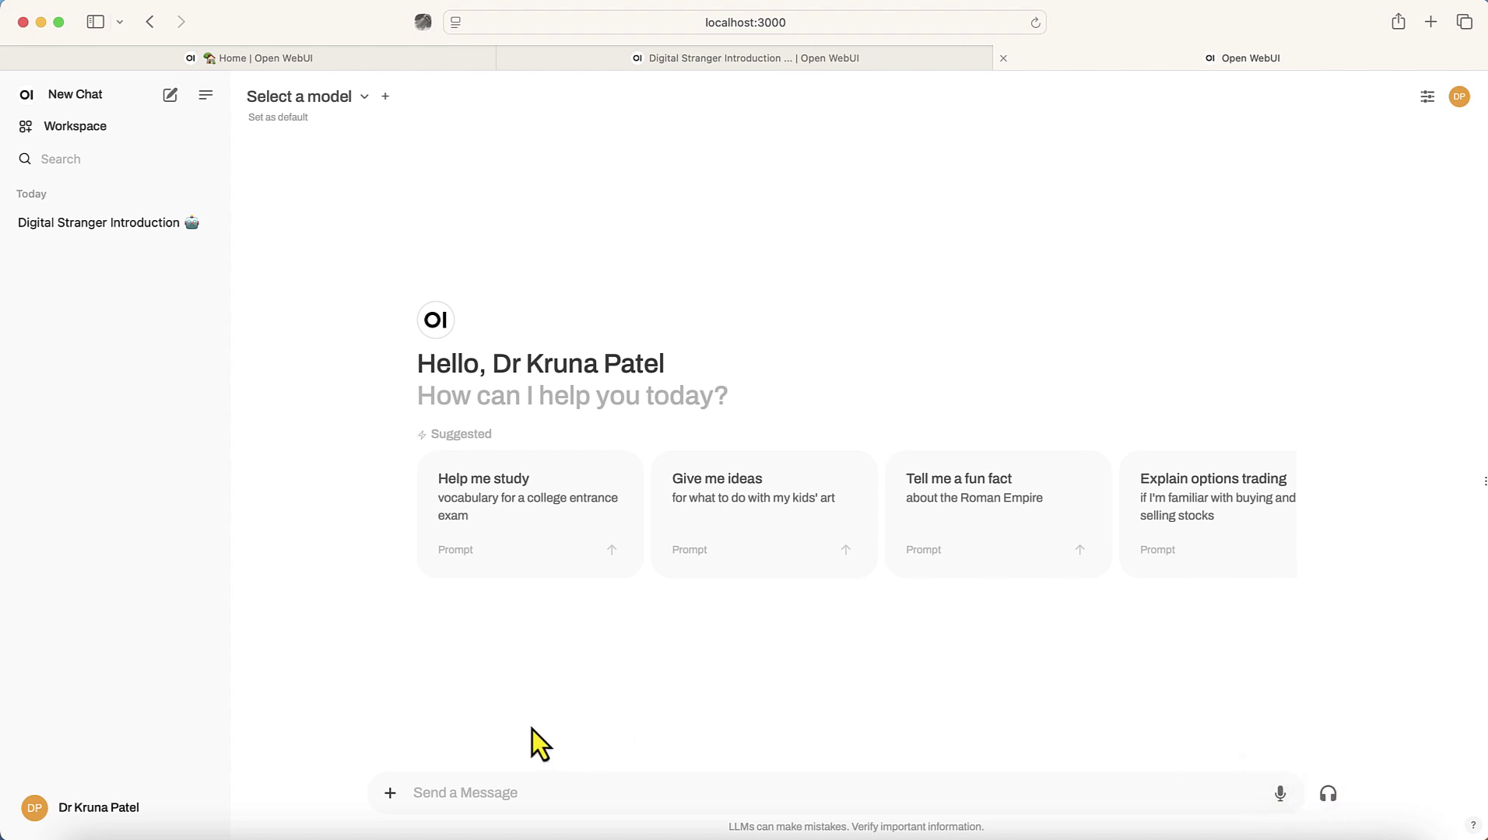
left_click(389, 792)
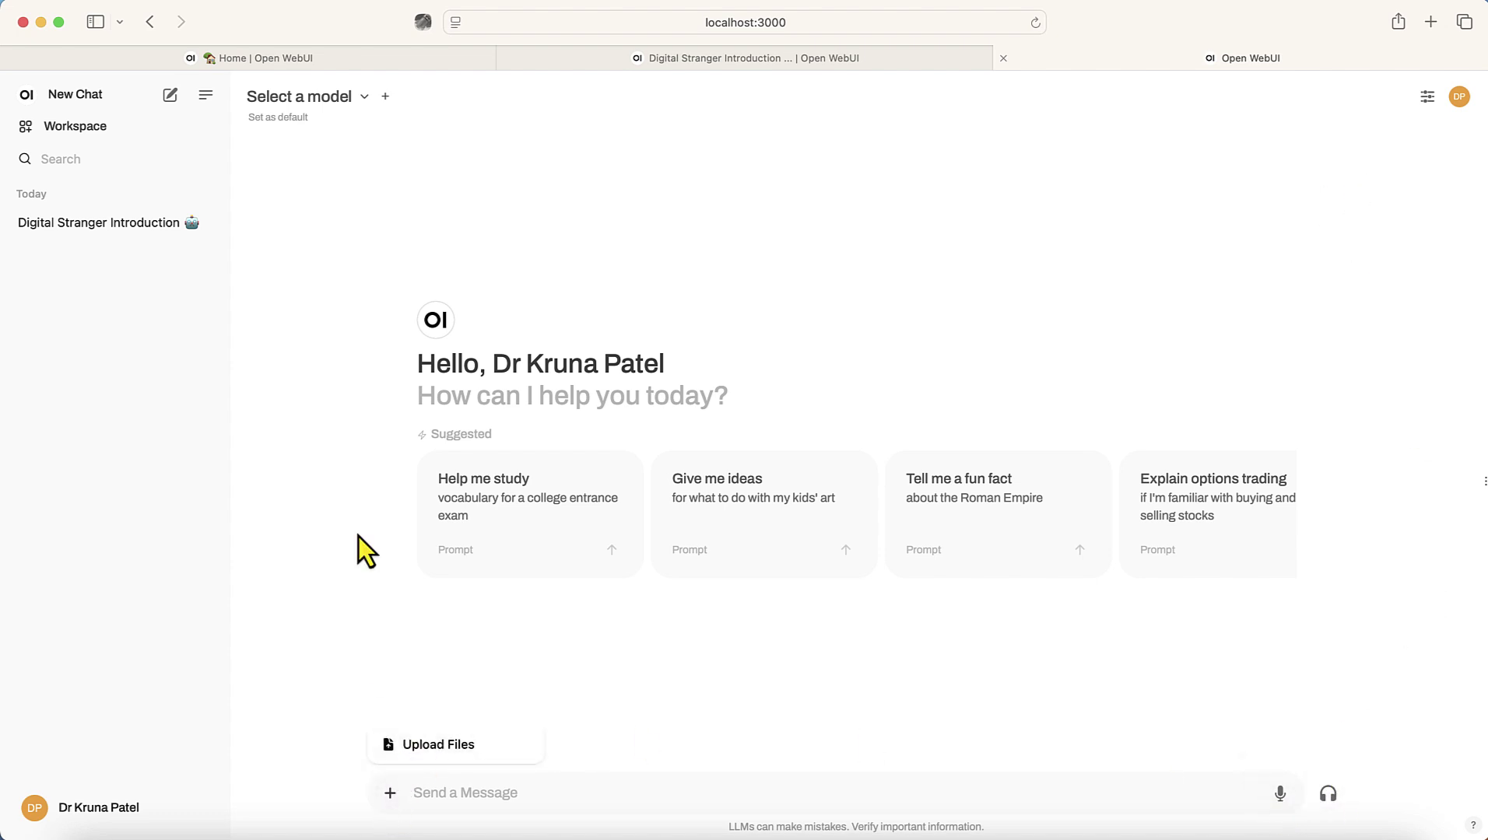
left_click(359, 510)
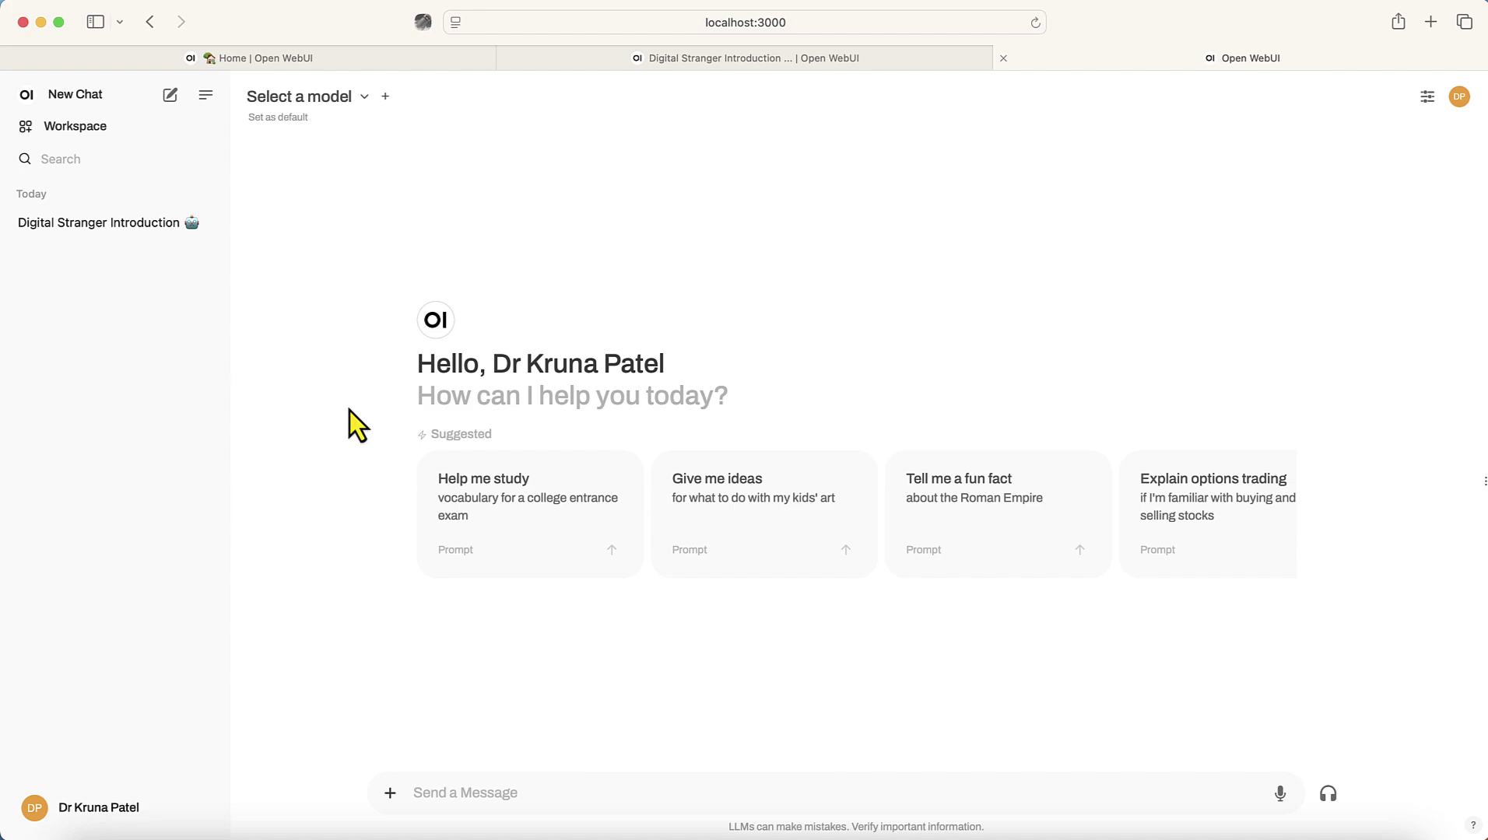
left_click(148, 227)
scroll(798, 433, "up", 20)
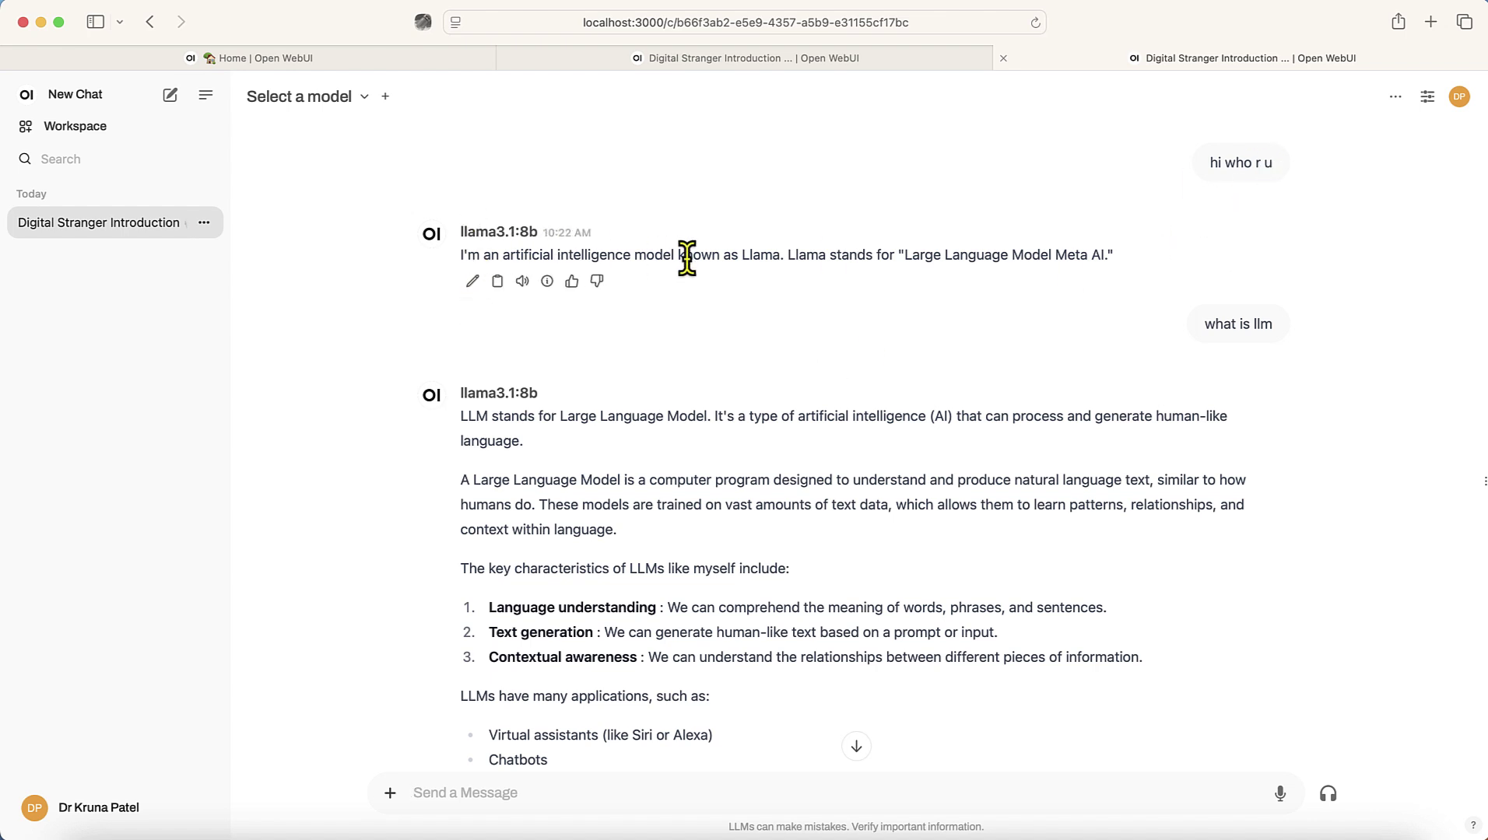
- Scroll down the chat and highlight the model's LLM explanation
scroll(860, 407, "down", 2)
scroll(860, 407, "down", 2)
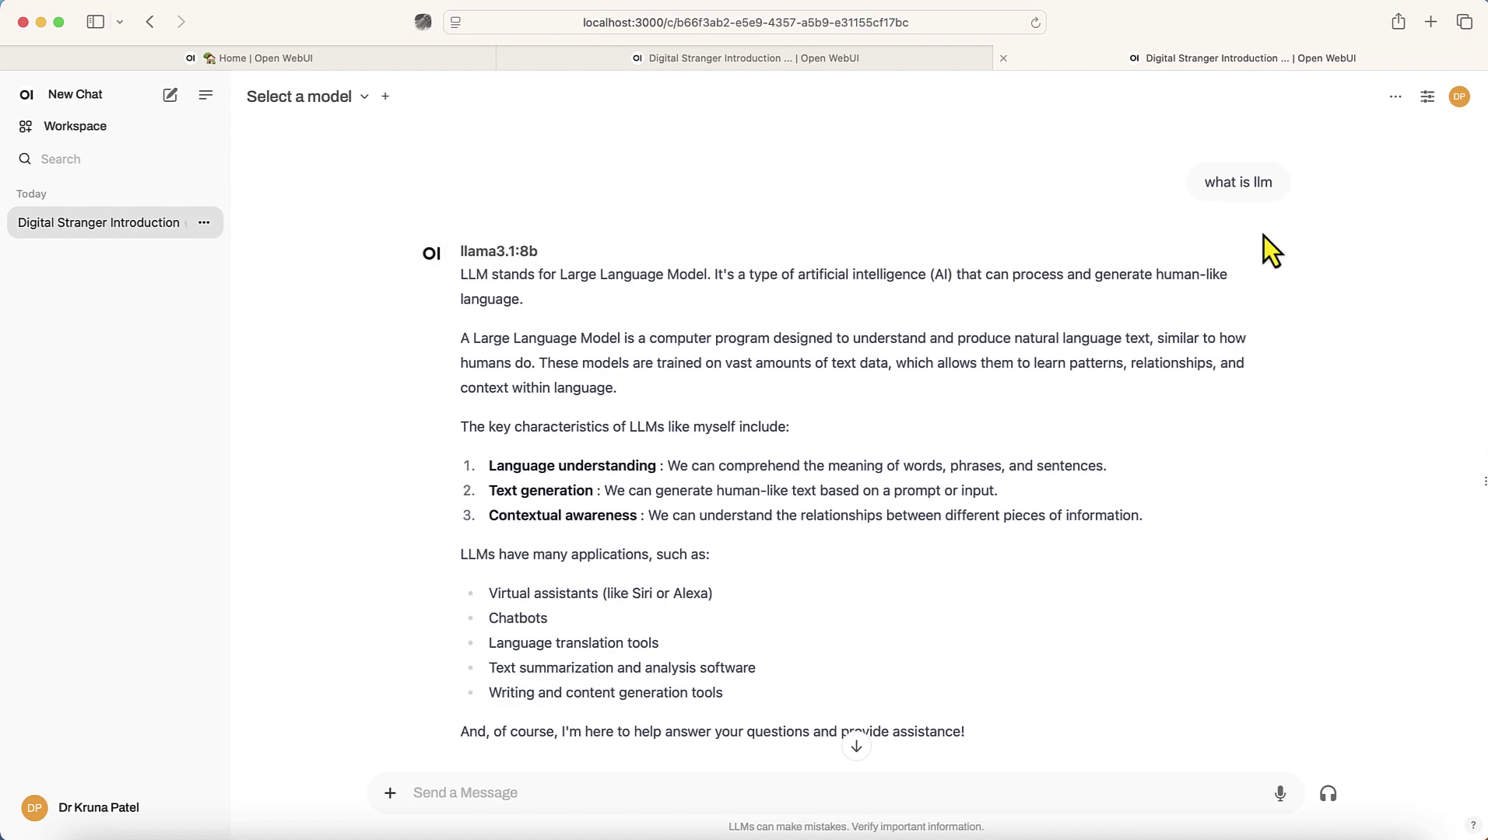
scroll(842, 363, "down", 2)
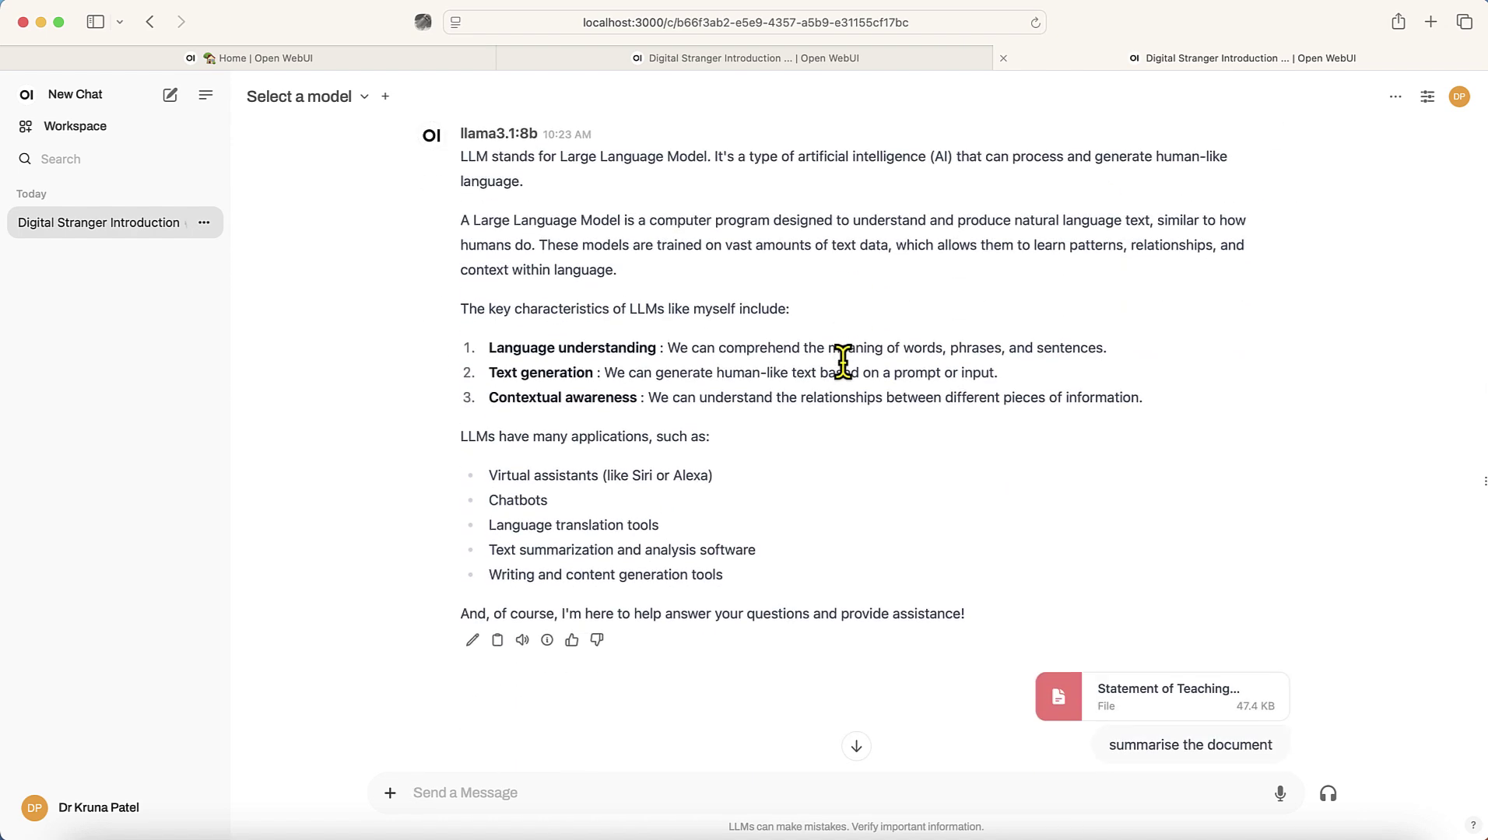
left_click_drag(459, 153, 770, 492)
left_click(779, 511)
- Scroll further and highlight the document summary and MongoDB document replies
scroll(572, 385, "down", 2)
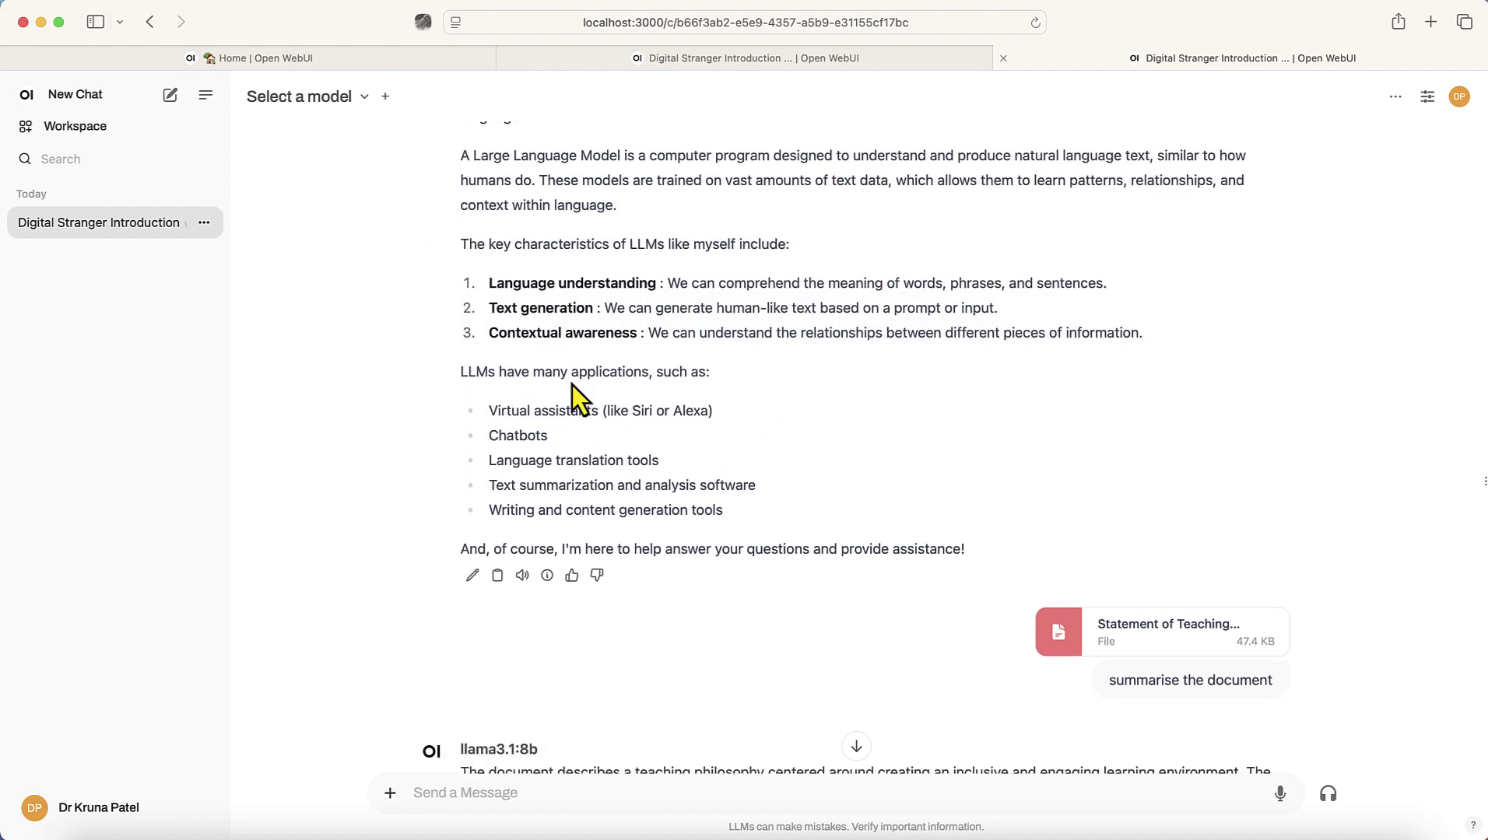
scroll(572, 384, "down", 5)
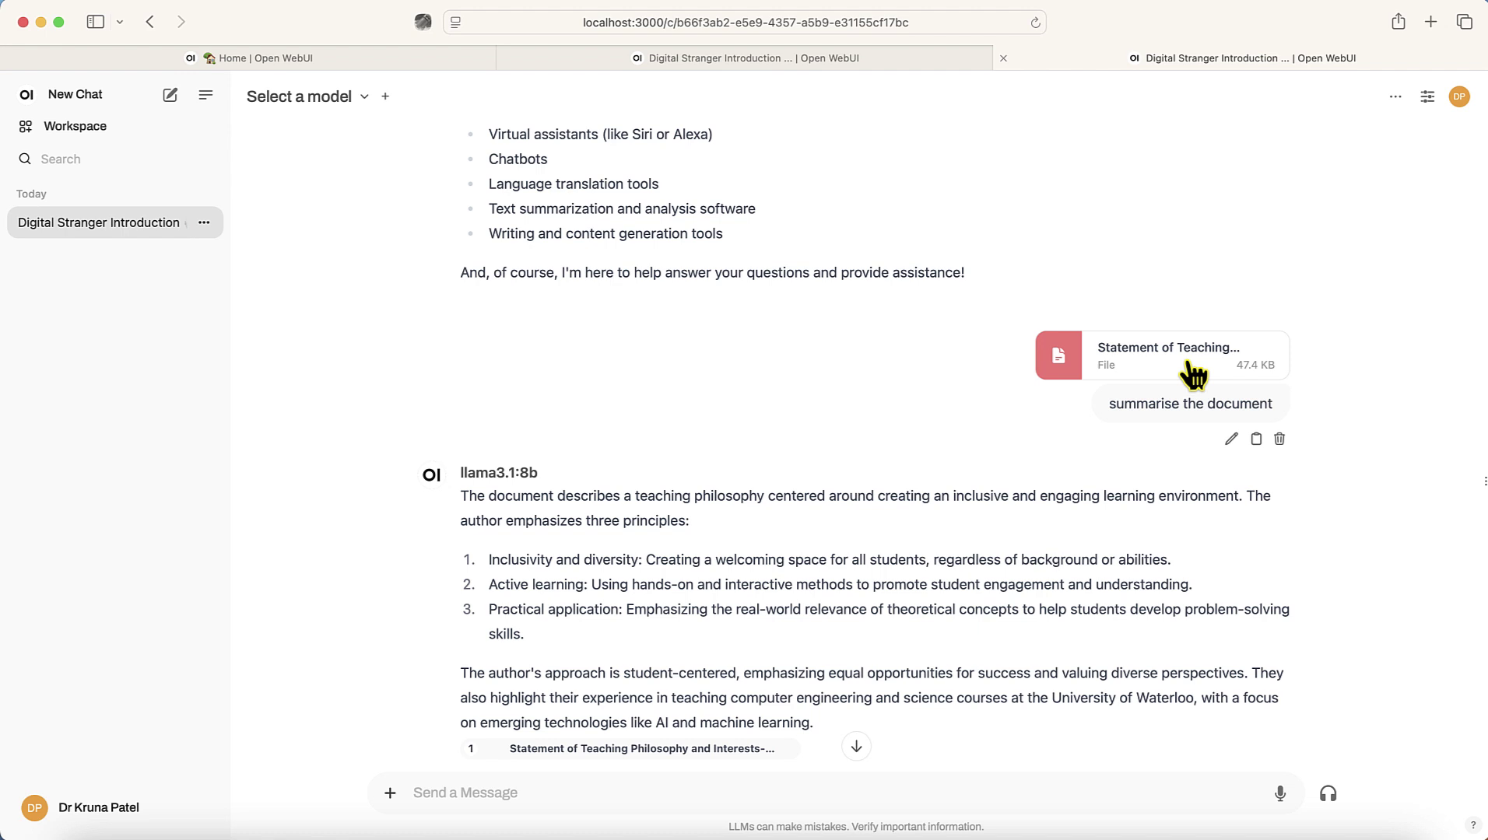
scroll(825, 394, "down", 2)
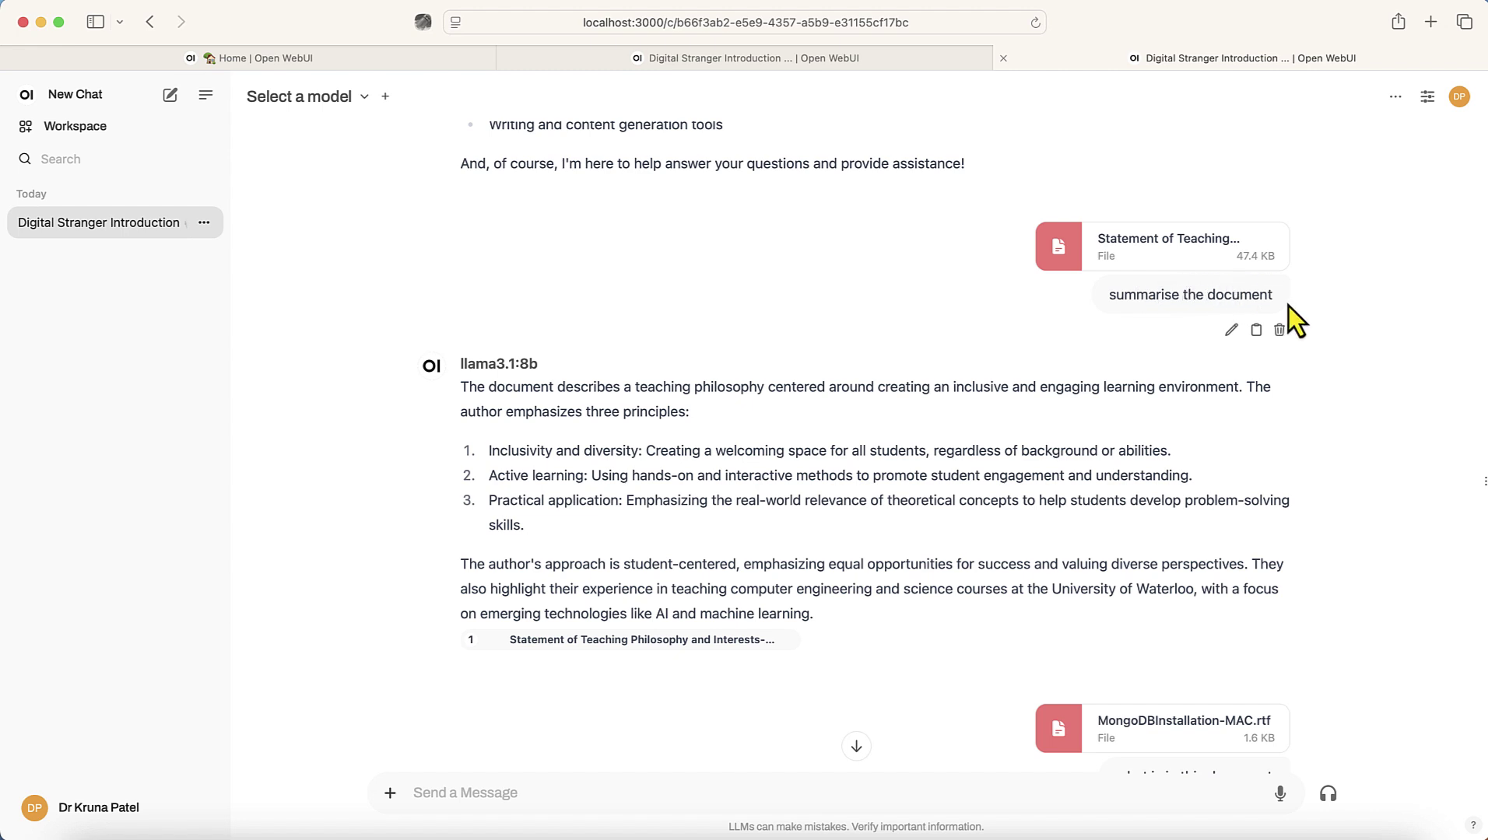
scroll(672, 417, "down", 1)
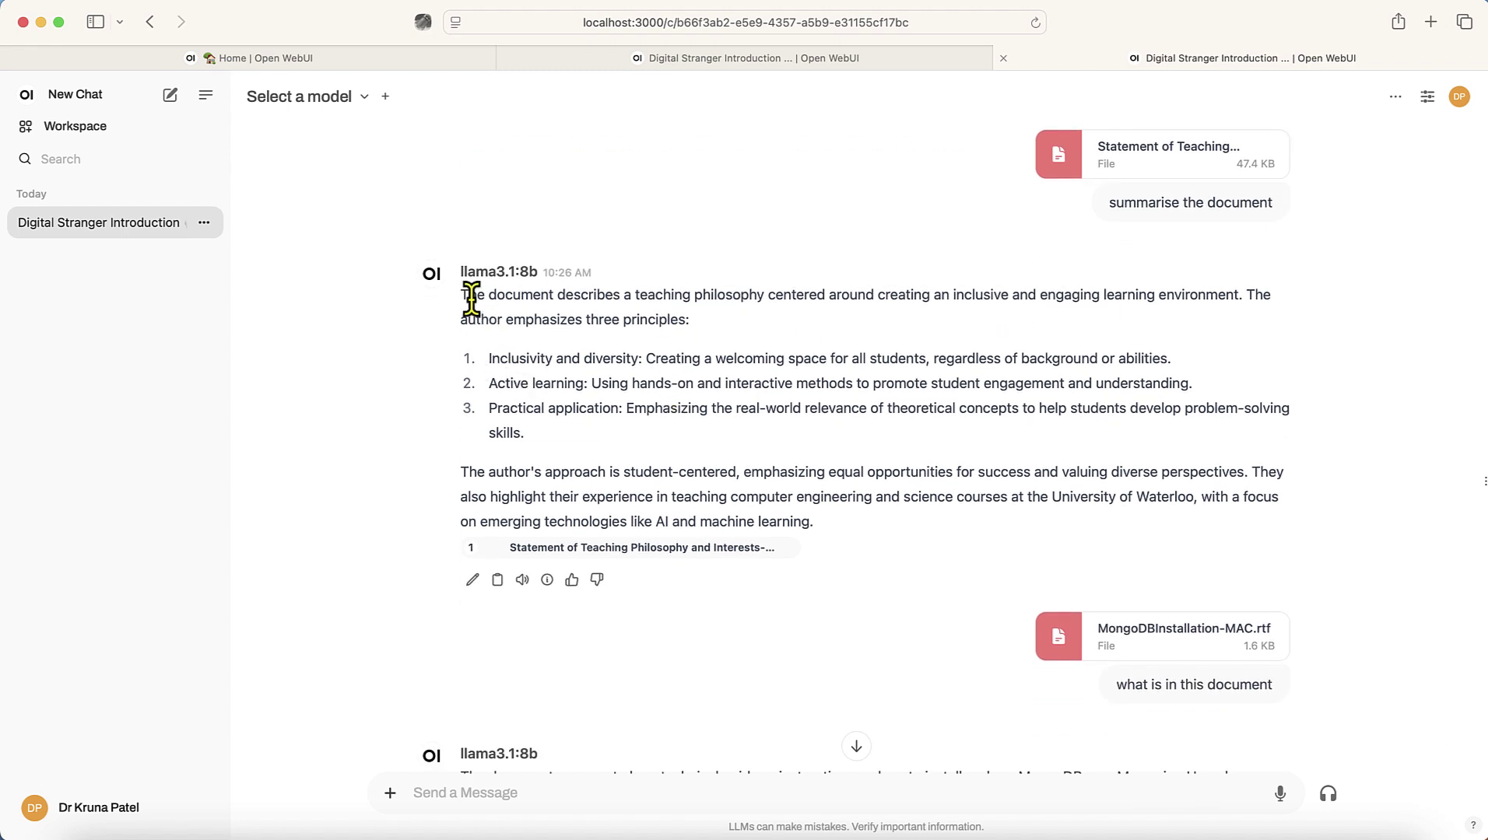
left_click_drag(464, 294, 942, 518)
left_click(942, 518)
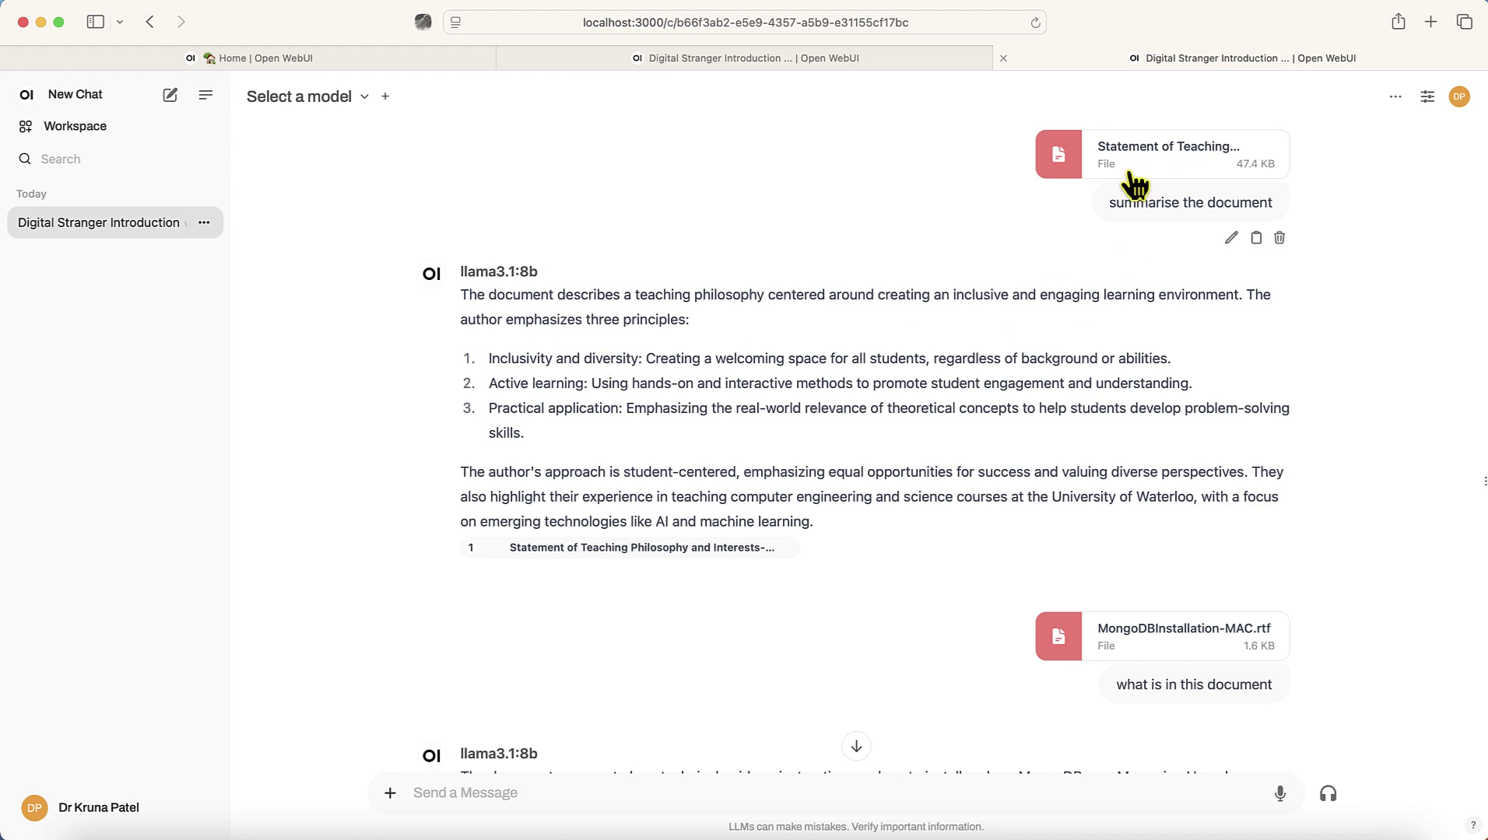
scroll(853, 520, "down", 3)
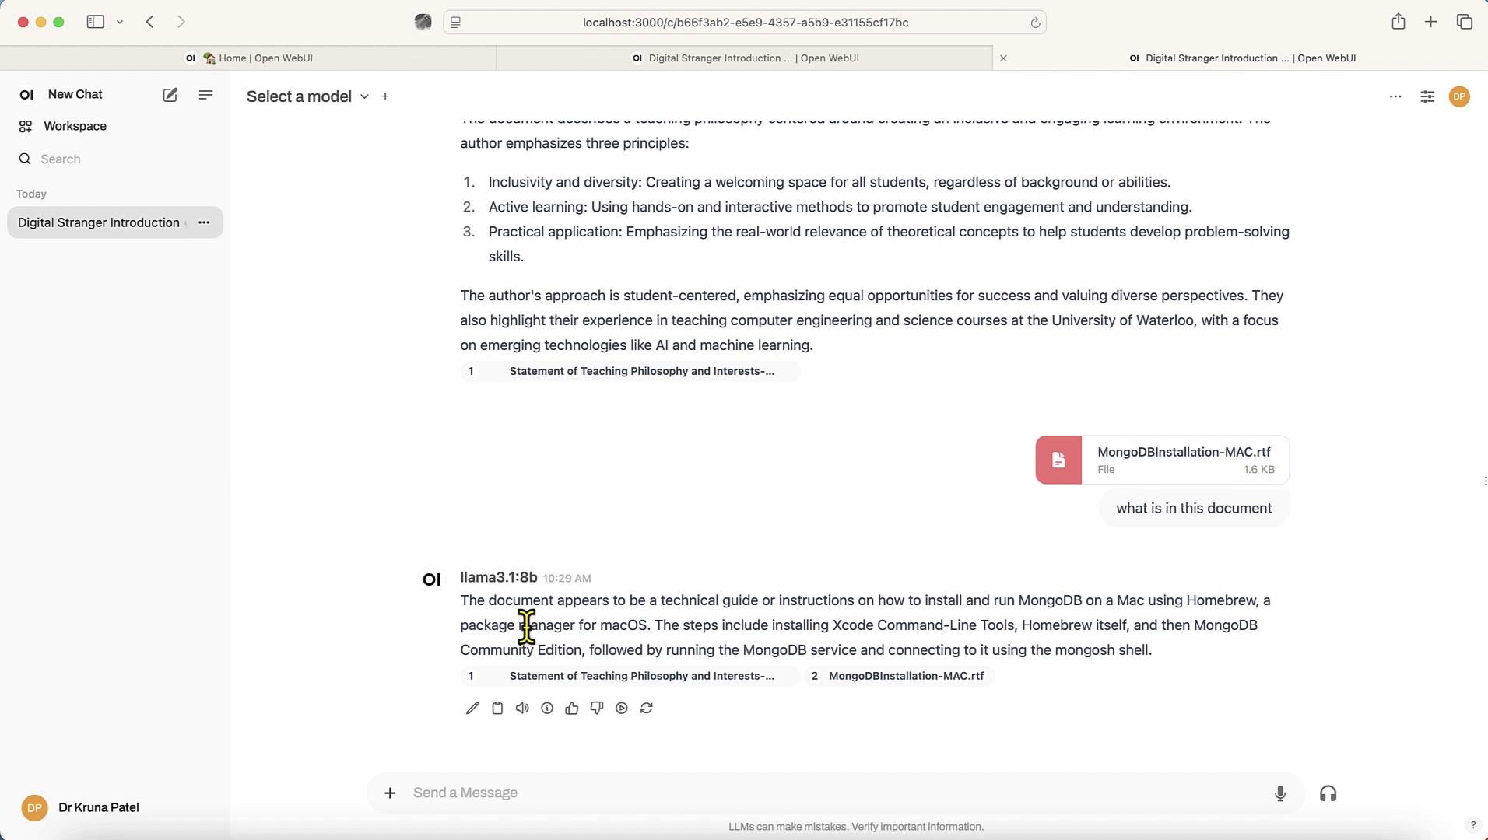
left_click_drag(462, 600, 1192, 650)
left_click(1192, 650)
- Download MongoDBInstallation-MAC.rtf from localhost and open it from Safari's Downloads list
left_click(1138, 463)
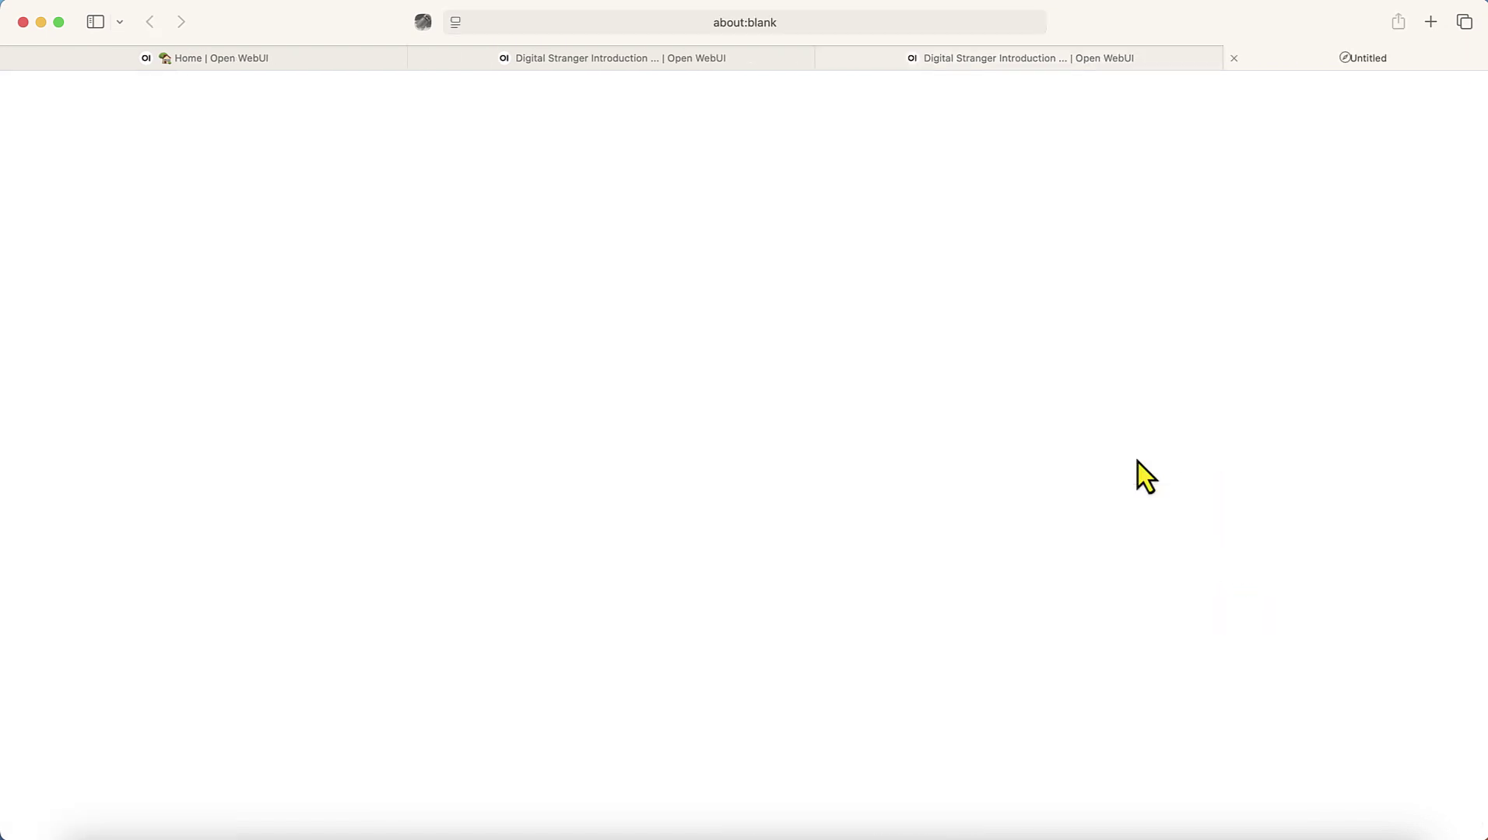
left_click(894, 469)
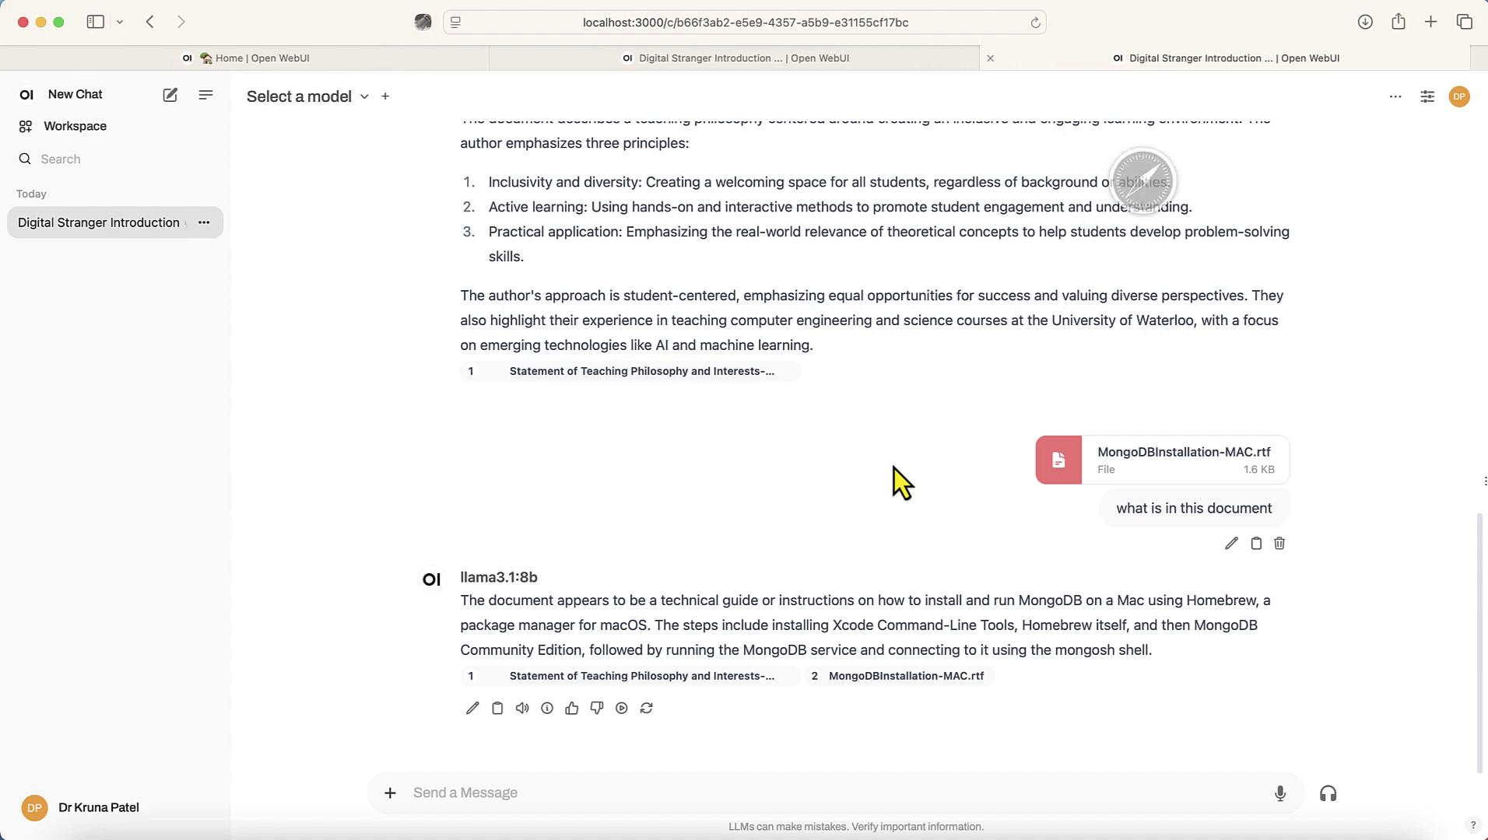
left_click(1365, 22)
double_click(1264, 117)
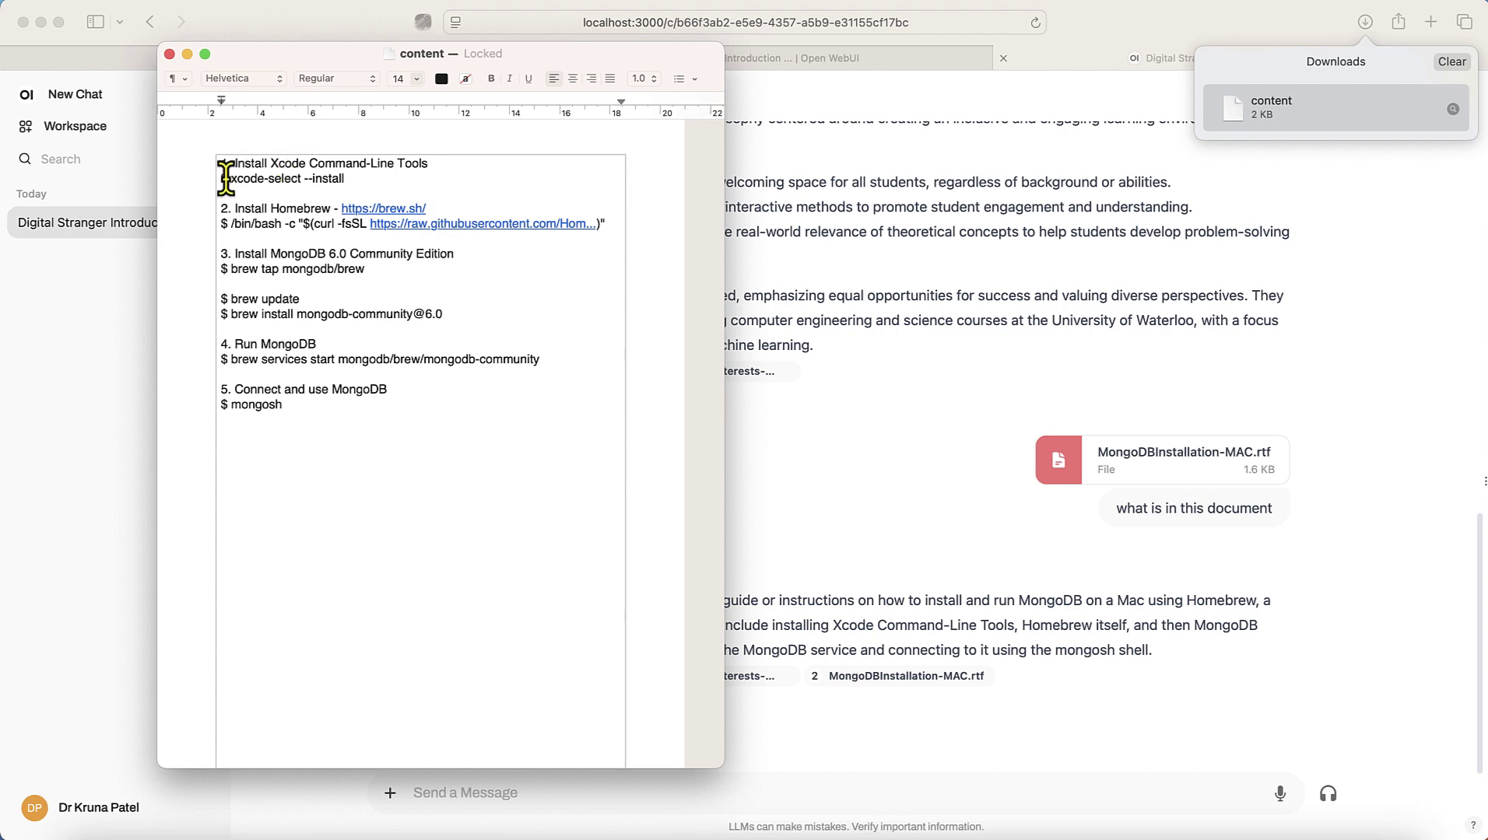
- Review the MongoDB installation steps in TextEdit, then close the document
left_click_drag(229, 171, 309, 480)
left_click(314, 505)
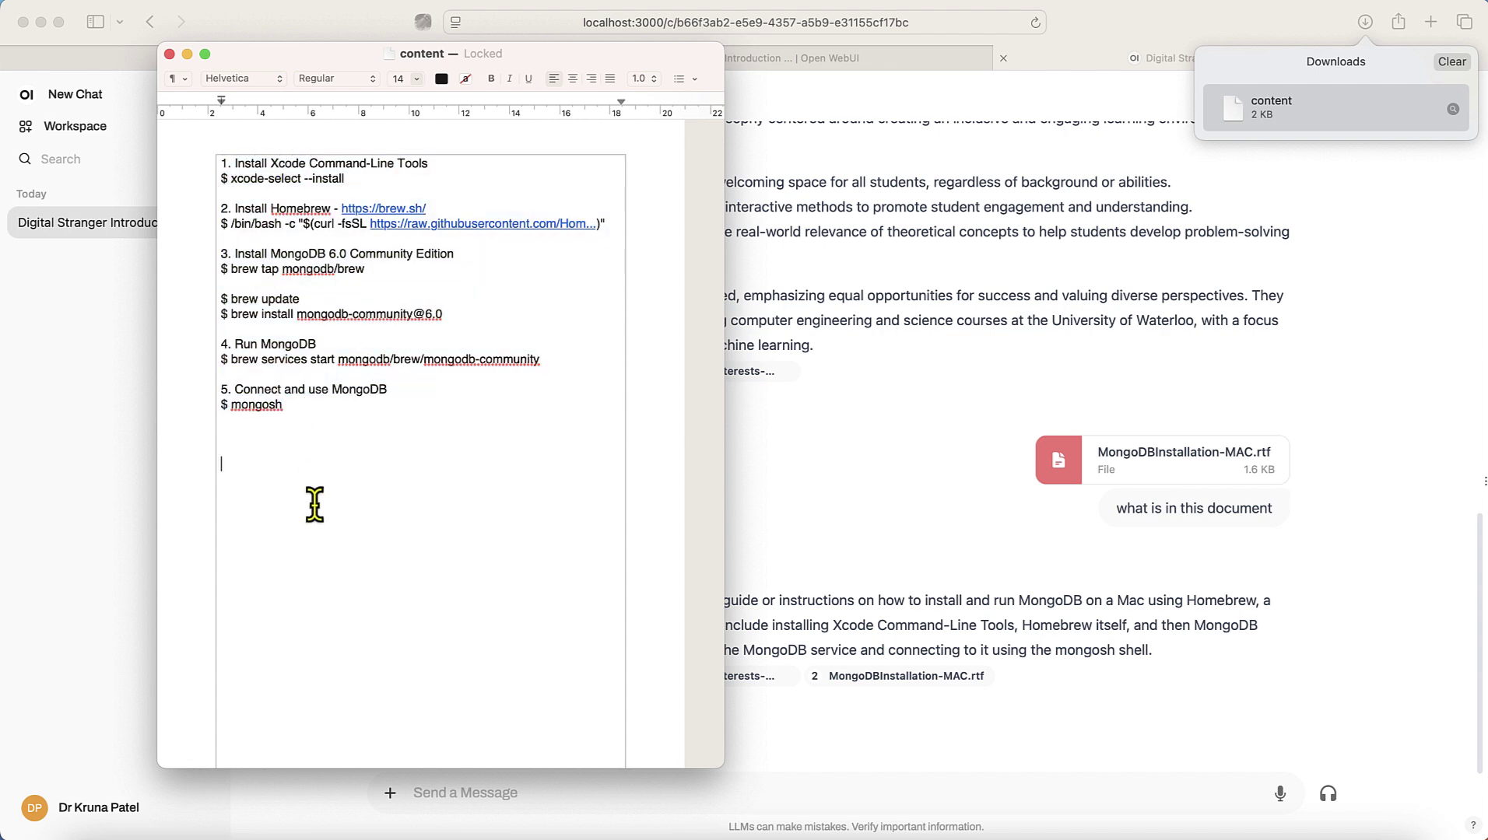
left_click_drag(281, 57, 486, 148)
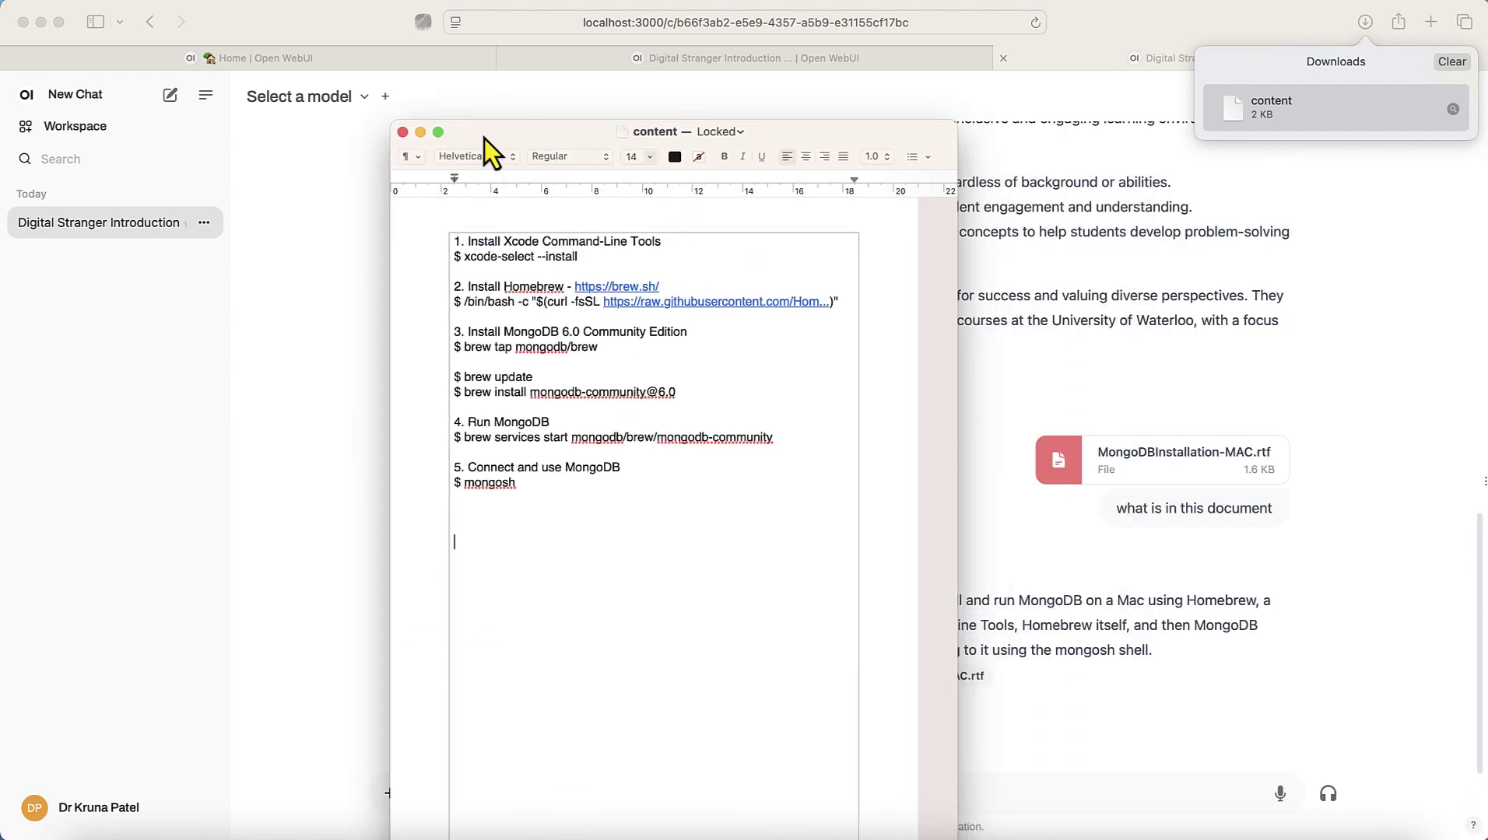
left_click(403, 132)
- Clear Safari's downloads list, leaving the Open WebUI chat in view
left_click(1451, 61)
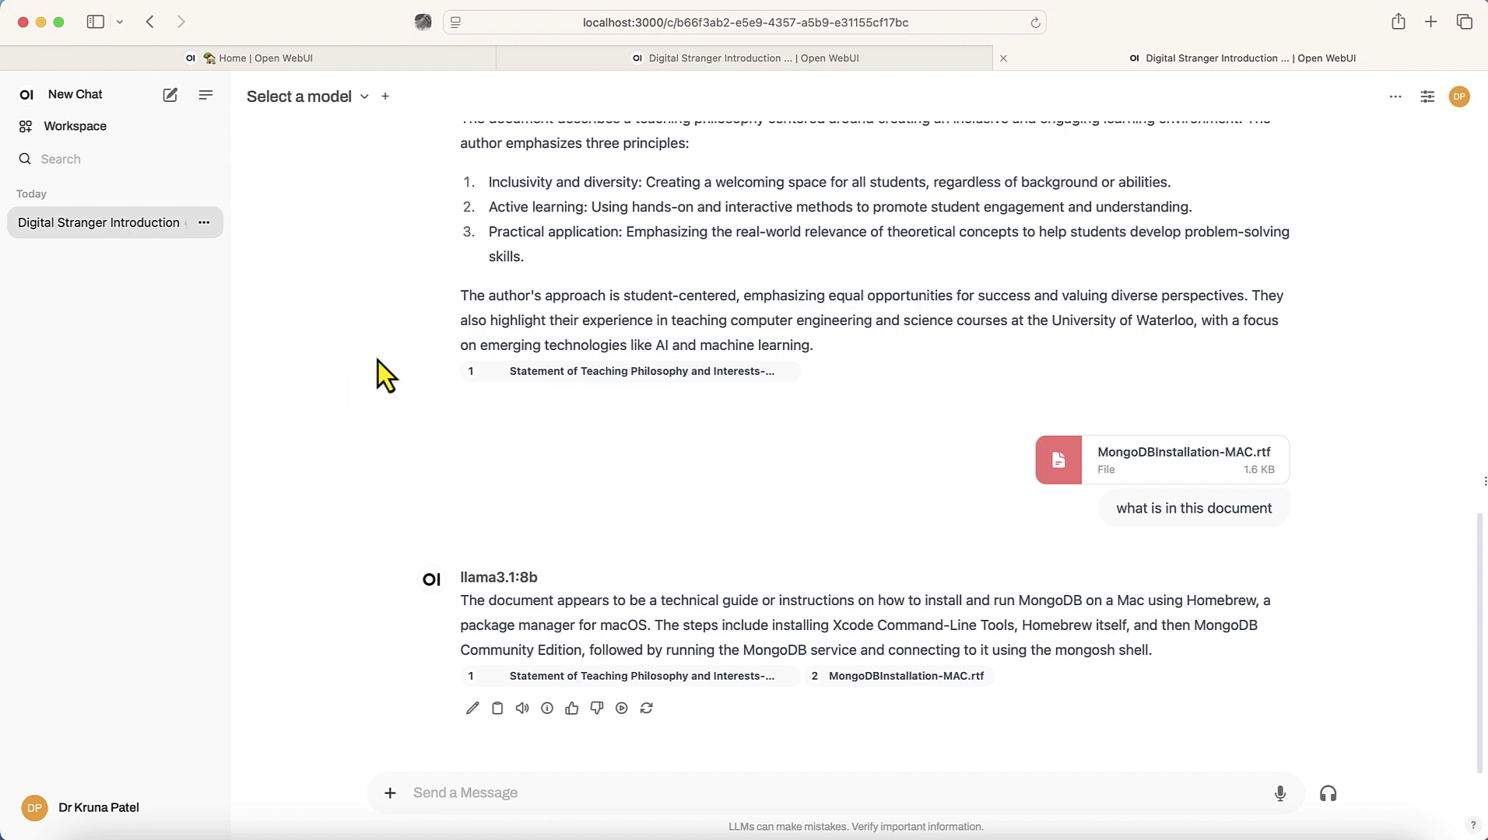
scroll(377, 361, "up", 6)
scroll(377, 362, "down", 6)
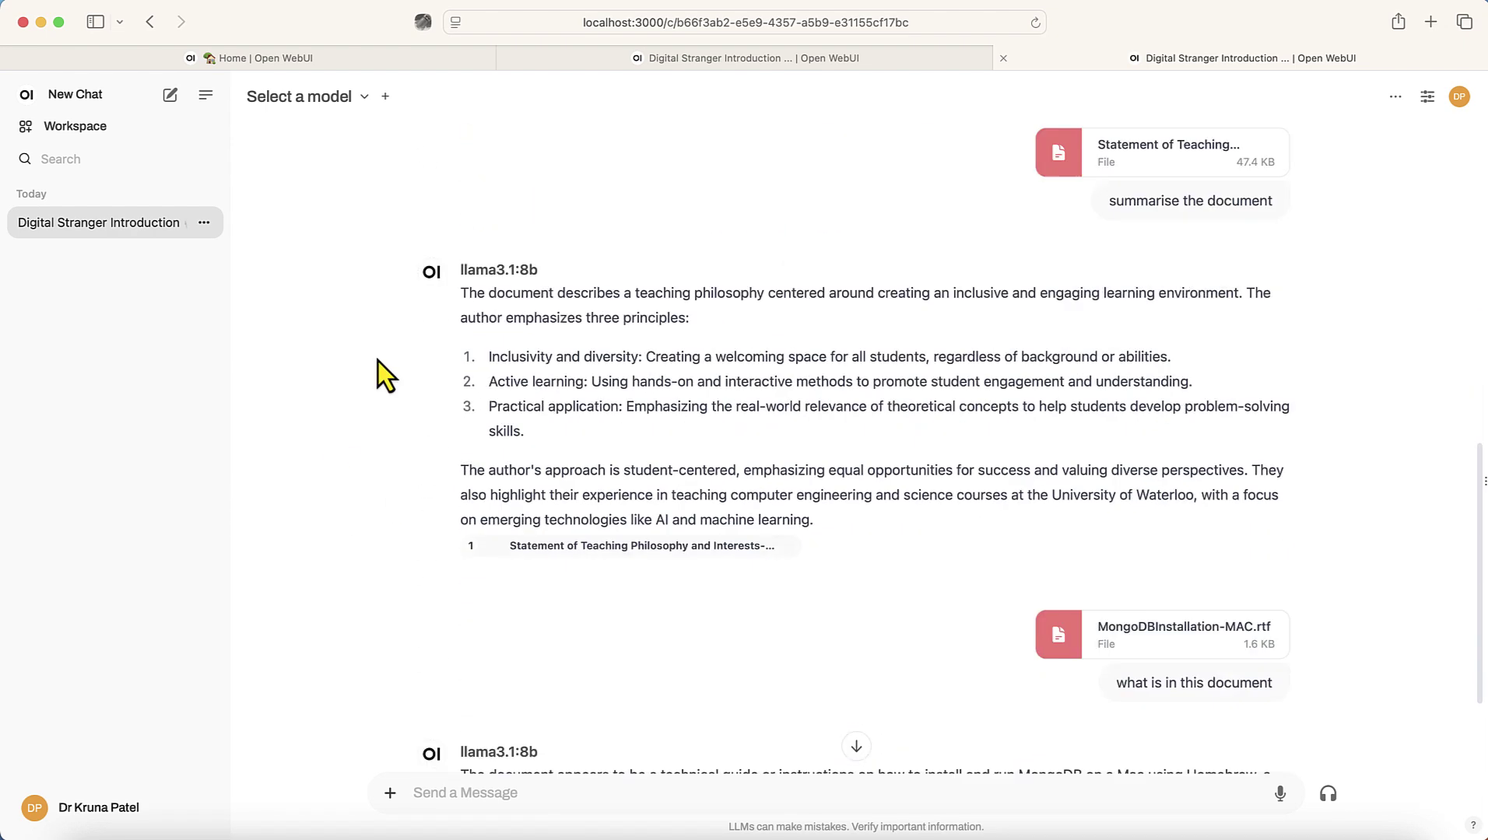